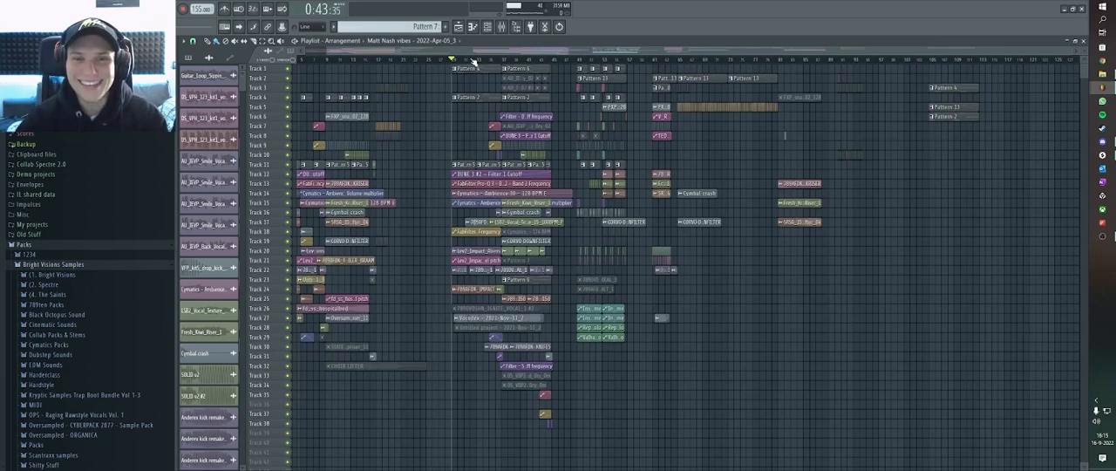
scroll(475, 67, "down", 1)
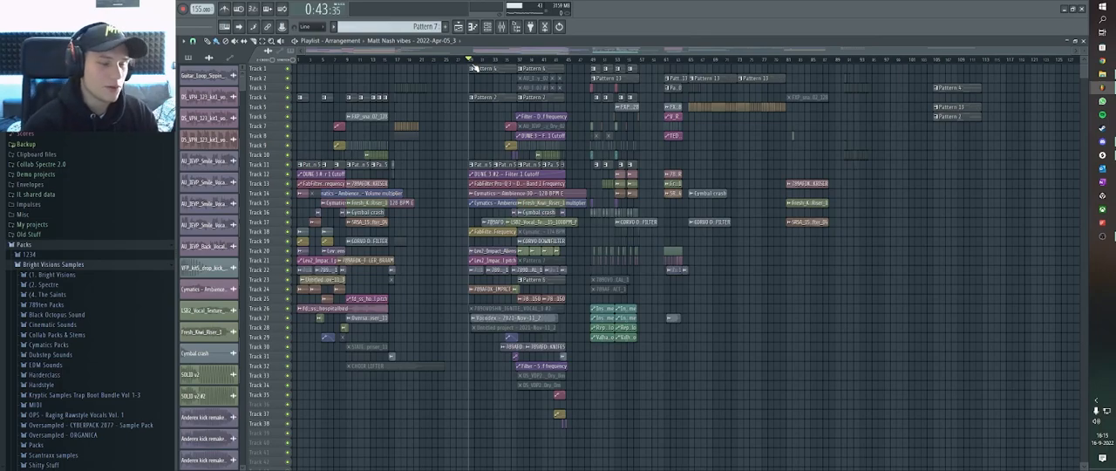
scroll(473, 68, "up", 4)
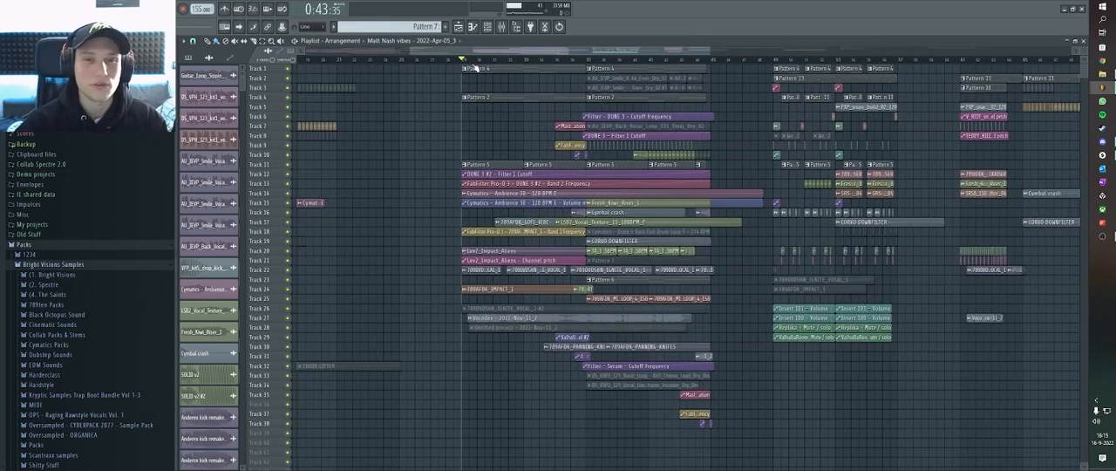
scroll(474, 68, "down", 4)
scroll(488, 68, "up", 3)
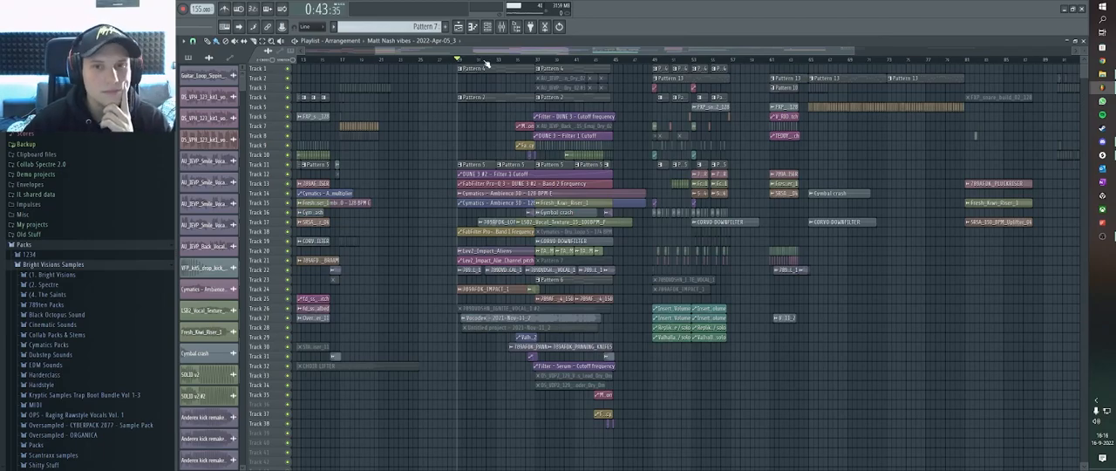
scroll(487, 63, "up", 1)
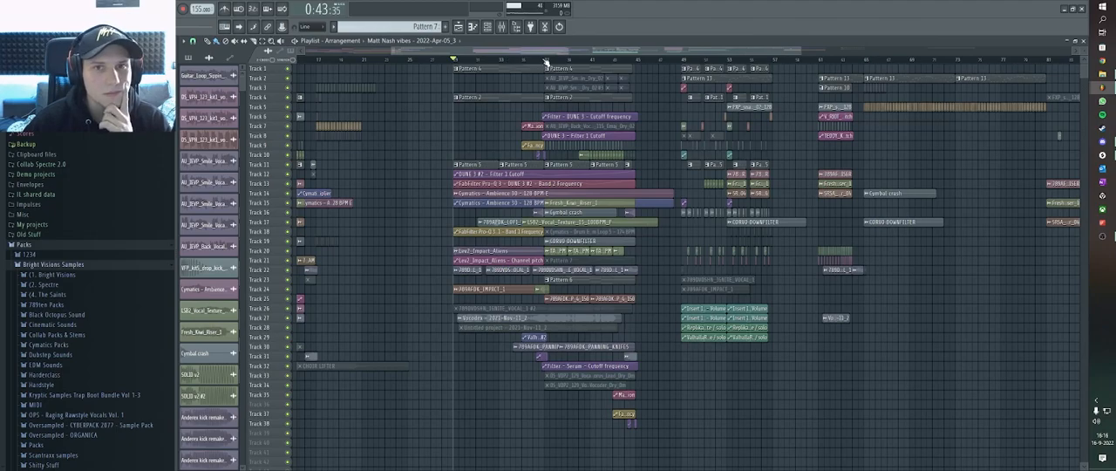
scroll(545, 61, "up", 1)
scroll(546, 61, "down", 1)
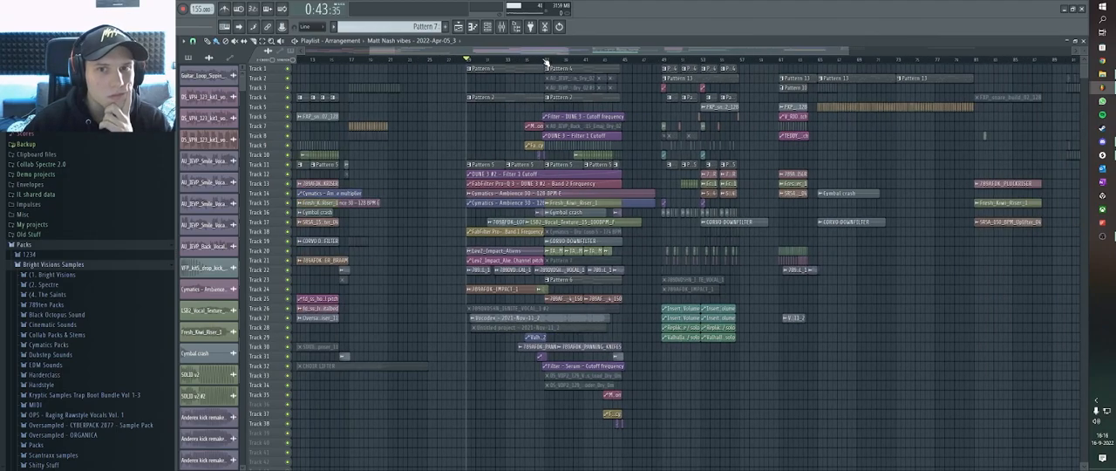
scroll(546, 61, "up", 1)
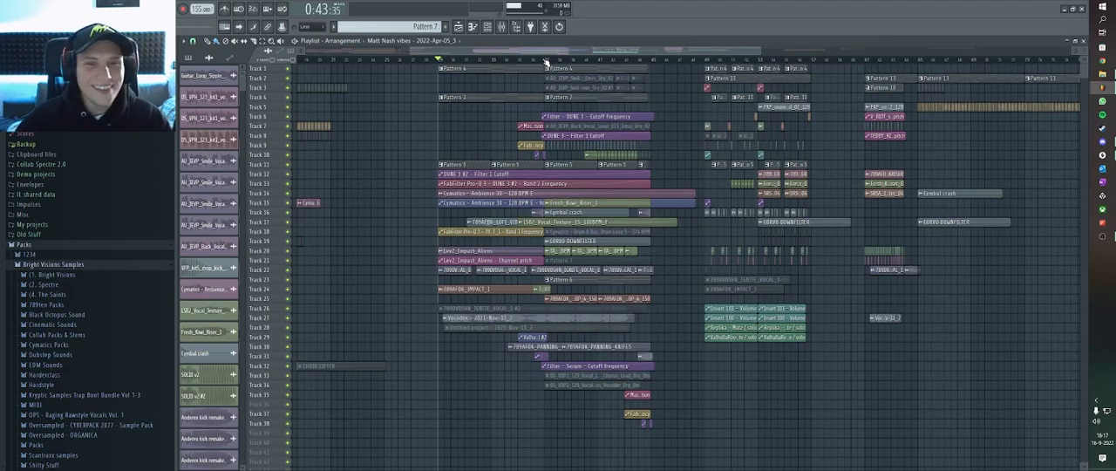
scroll(546, 63, "up", 3)
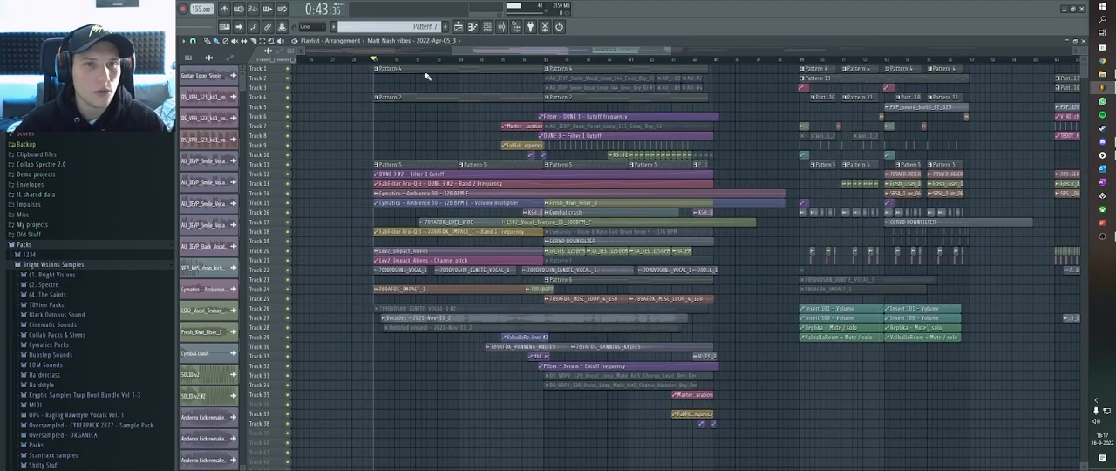
left_click_drag(481, 53, 480, 54)
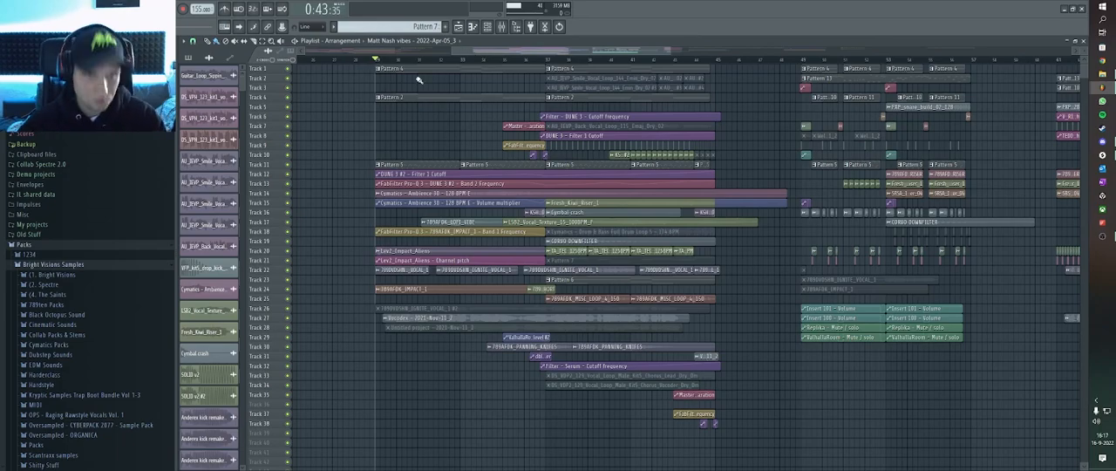
Solo track 4 and play back its Pattern 2 clips from bar 29, selecting Pattern 2 while listening.
scroll(413, 105, "up", 3)
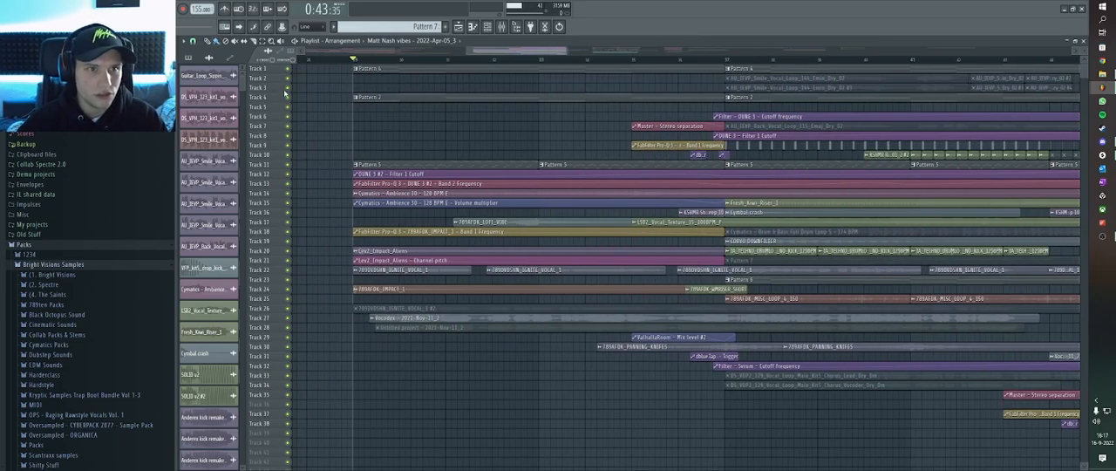
right_click(288, 102)
scroll(399, 93, "up", 3)
key("space")
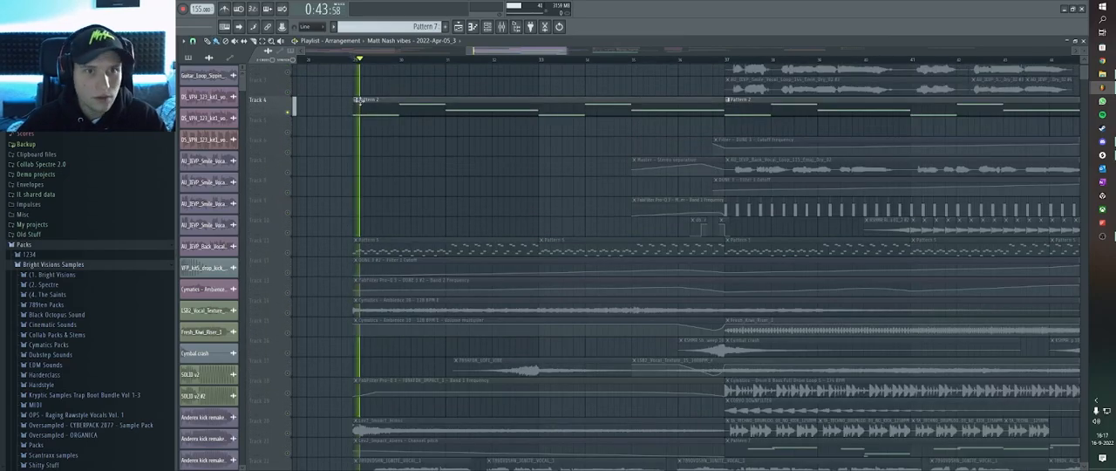
scroll(368, 108, "down", 3)
scroll(418, 110, "up", 3)
scroll(422, 104, "down", 2)
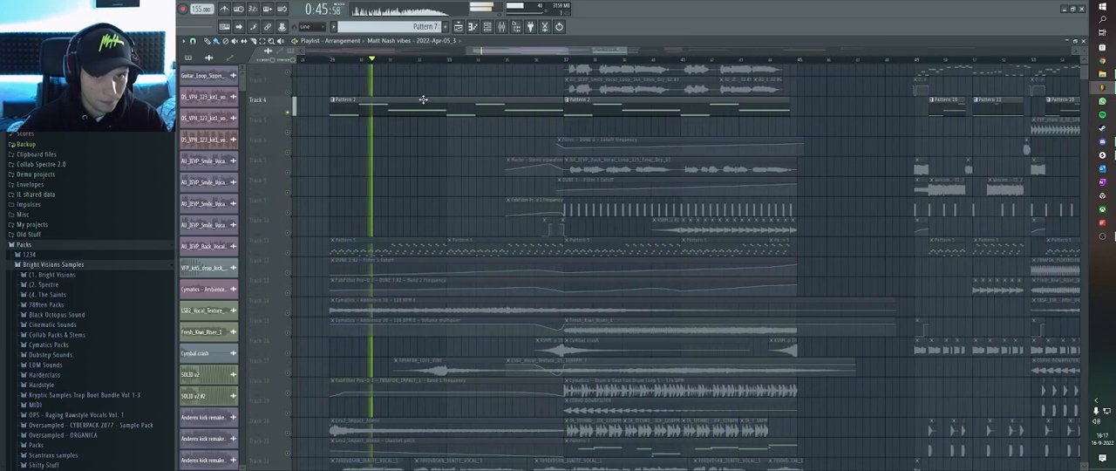
scroll(467, 105, "down", 2)
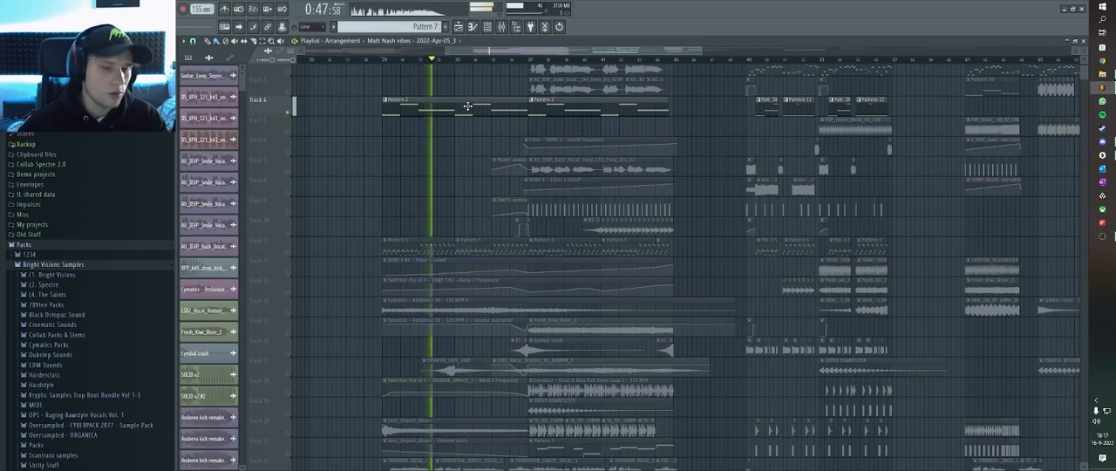
left_click(467, 105)
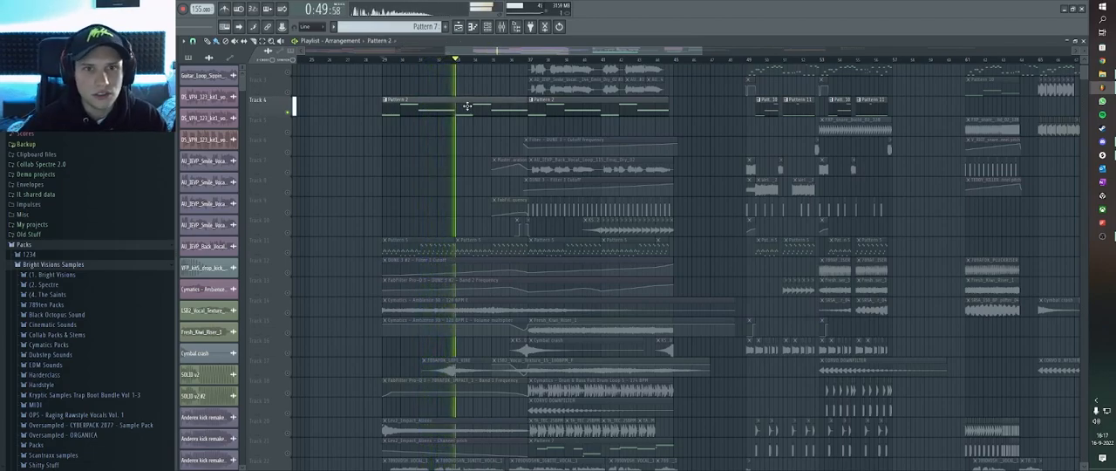
scroll(462, 127, "up", 1)
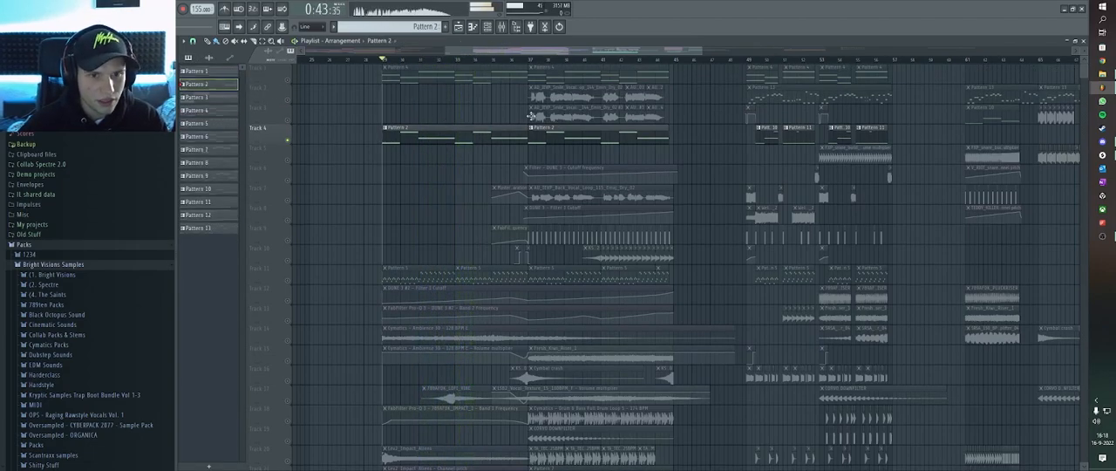
key("space")
Select the Cymatics - Ambience 30 - 128 BPM E clip in the section starting at bar 29.
scroll(323, 162, "down", 3)
scroll(371, 162, "up", 3)
scroll(291, 172, "up", 3)
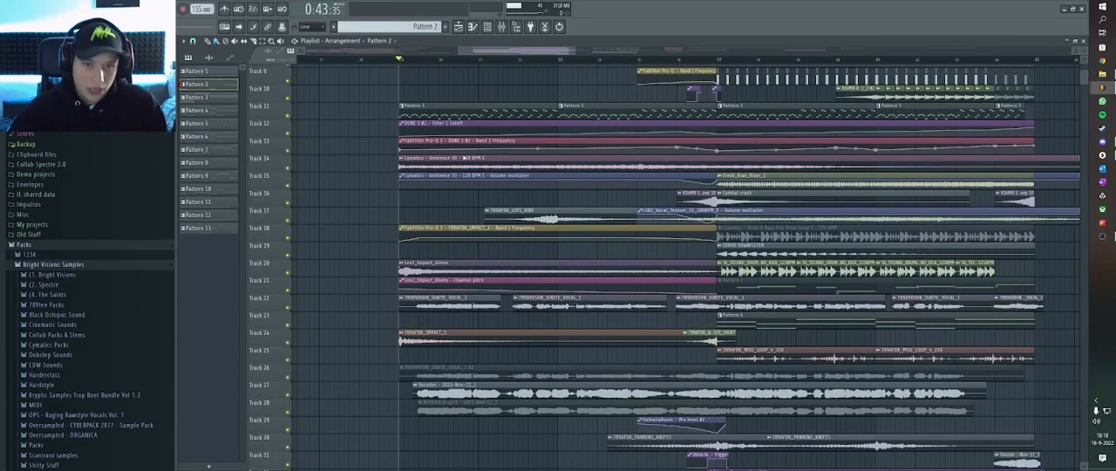
scroll(452, 162, "up", 3)
scroll(451, 193, "up", 1)
scroll(451, 201, "down", 1)
left_click(451, 203)
Listen to track 1 soloed from bar 29, select its Pattern 4 clip, and restore all tracks.
scroll(514, 215, "up", 3)
scroll(374, 142, "up", 5)
key("space")
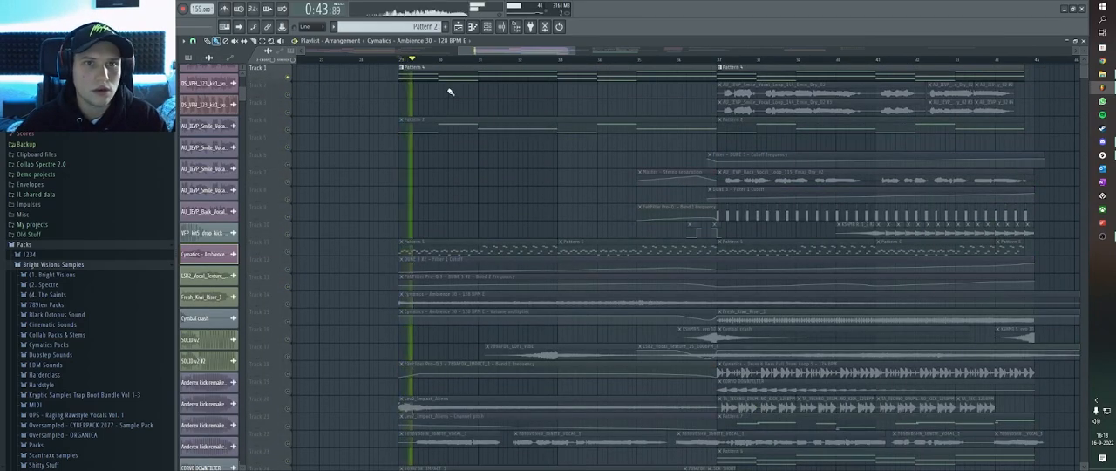
left_click(444, 77)
right_click(288, 78)
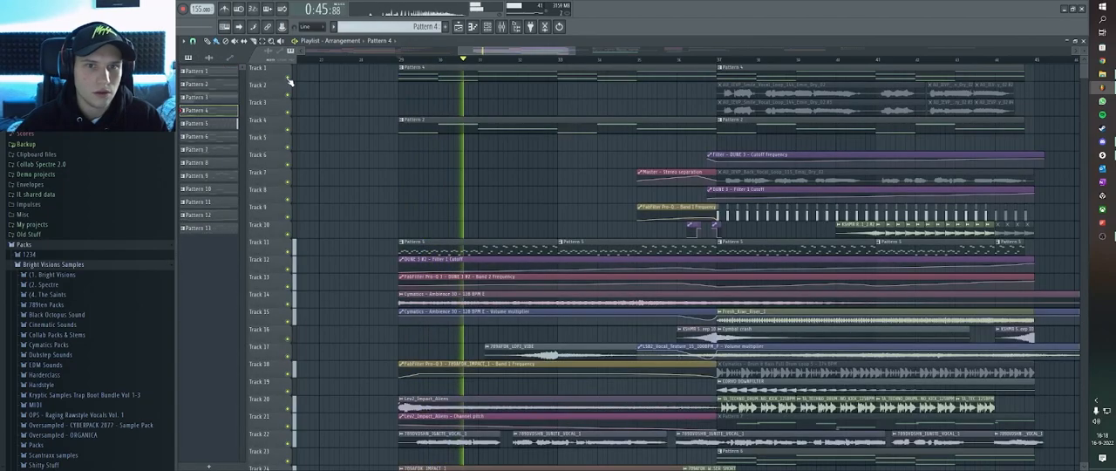
scroll(540, 218, "down", 3)
key("space")
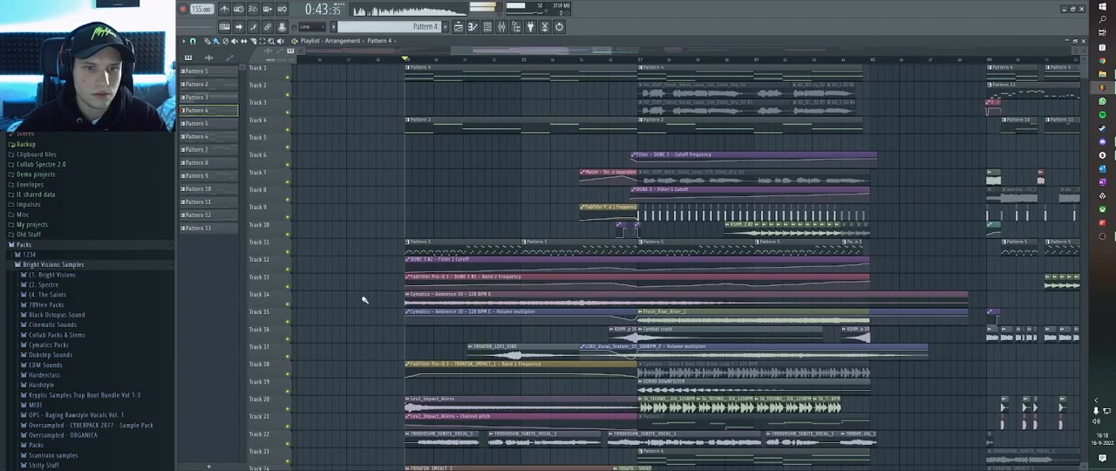
Solo track 22, which holds the 789DVDSHN_IGNITE_VOCAL_1 clips.
scroll(445, 301, "down", 3)
scroll(434, 314, "down", 2)
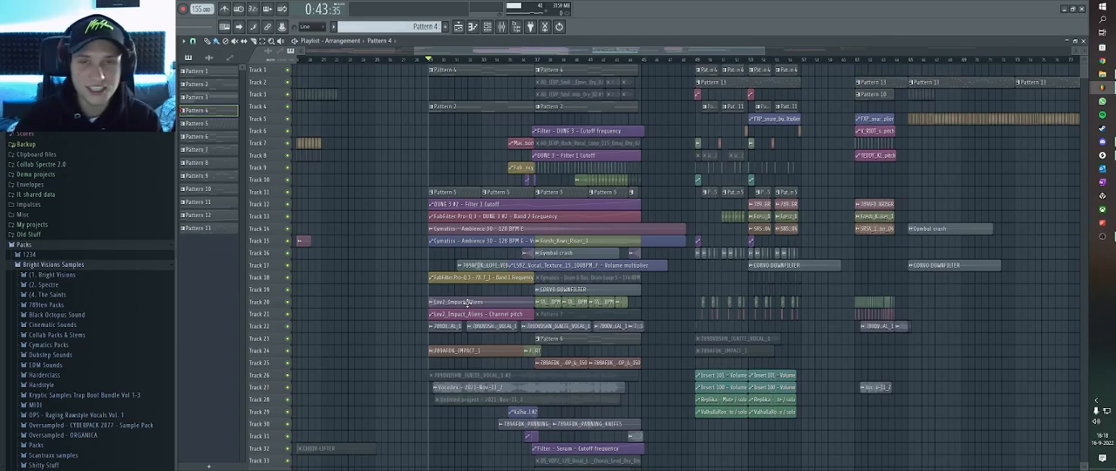
scroll(468, 222, "down", 3)
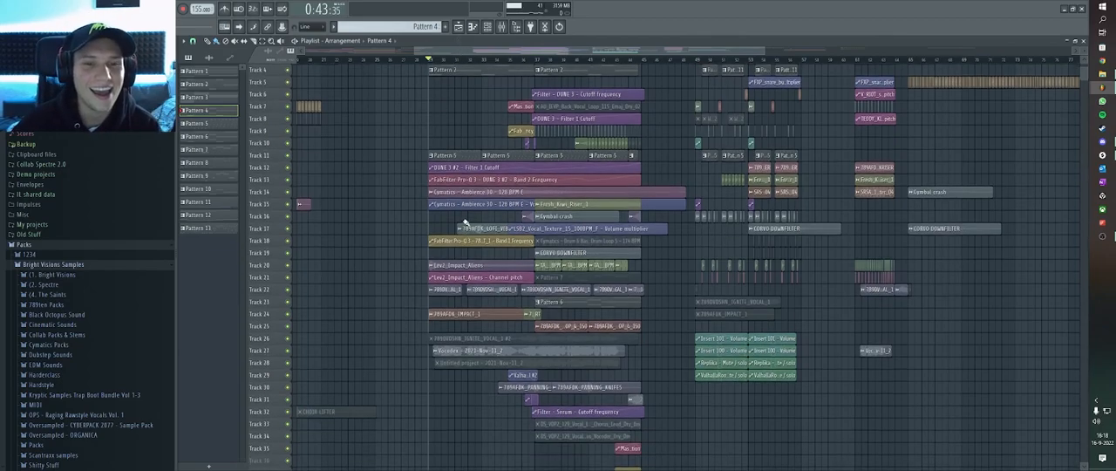
scroll(472, 308, "up", 1)
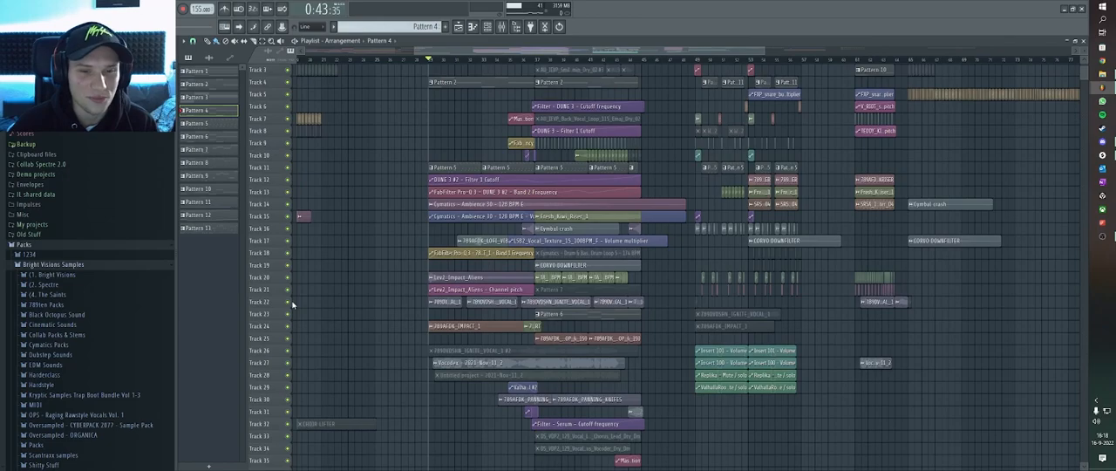
right_click(290, 303)
scroll(455, 367, "down", 1, "ctrl")
scroll(455, 367, "up", 3, "ctrl")
scroll(455, 365, "up", 3, "alt")
Solo the Vocodex recording on track 27 and play it from the start of its clip.
scroll(494, 356, "up", 4, "ctrl")
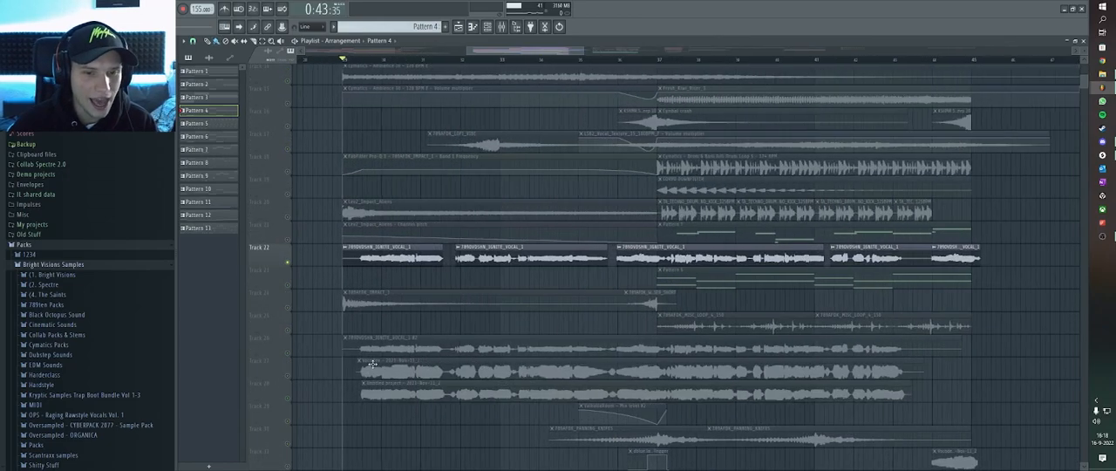
right_click(291, 375)
left_click(358, 61)
key("space")
scroll(458, 183, "down", 1, "ctrl")
Unmute track 22 to hear the ignite vocal together with the Vocodex layer, and select its first vocal clip.
scroll(457, 262, "up", 2, "alt")
scroll(488, 353, "down", 3, "ctrl")
scroll(493, 351, "down", 2, "alt")
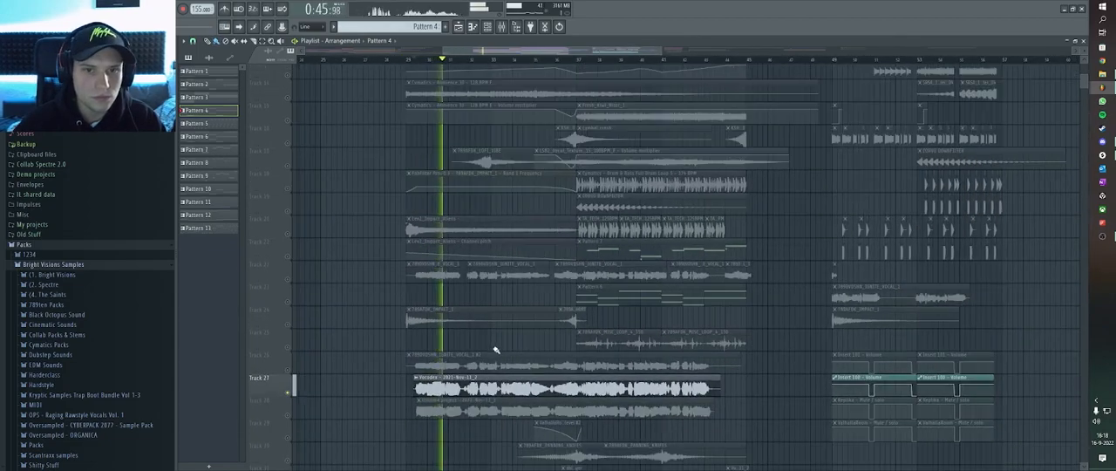
left_click(287, 279)
scroll(518, 275, "up", 3, "ctrl")
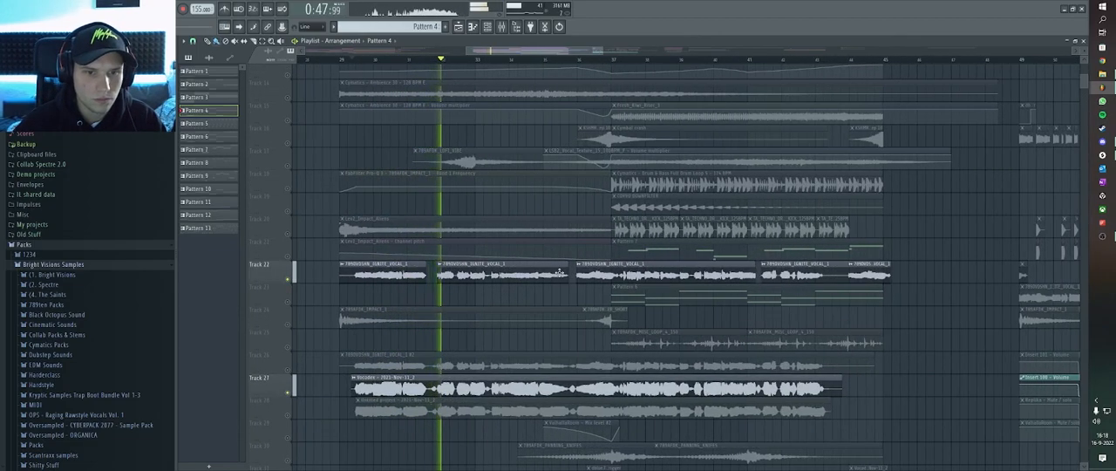
scroll(523, 275, "up", 1, "ctrl")
scroll(523, 276, "down", 2, "ctrl")
scroll(541, 277, "up", 2, "ctrl")
scroll(556, 276, "down", 2, "ctrl")
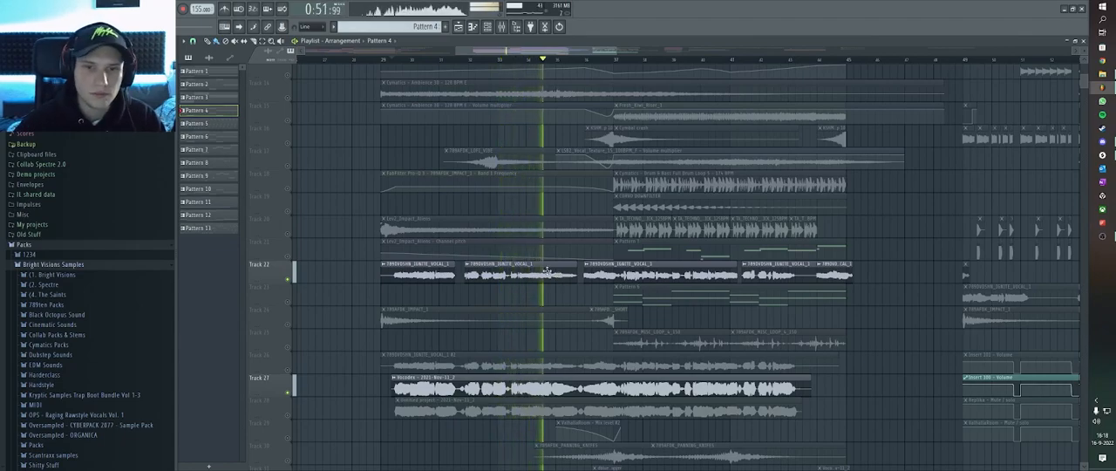
scroll(551, 272, "up", 2, "ctrl")
scroll(624, 276, "down", 4, "ctrl")
key("space")
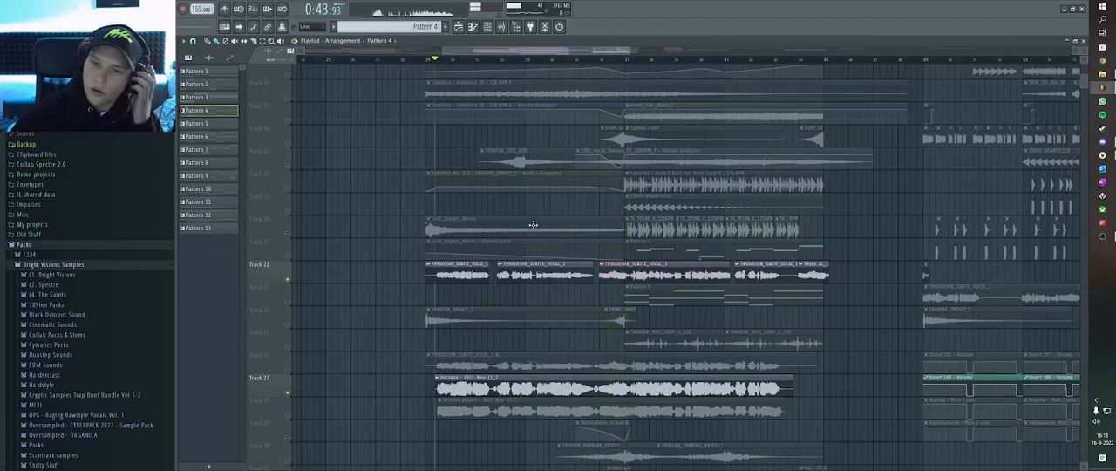
left_click(467, 264)
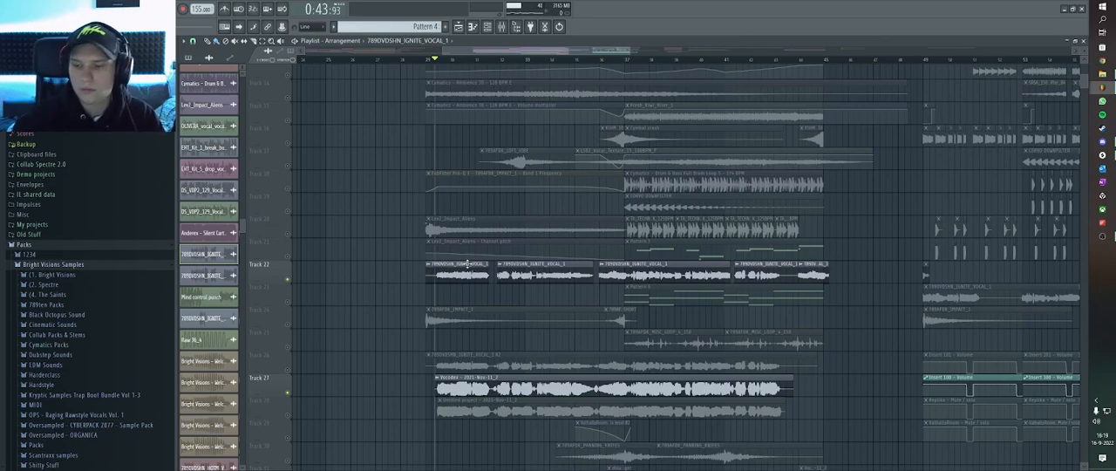
Select the Pattern 5 clip on track 11 and re-enable all muted tracks.
scroll(478, 140, "up", 5)
scroll(481, 135, "down", 3)
scroll(476, 142, "down", 2)
scroll(466, 143, "up", 3)
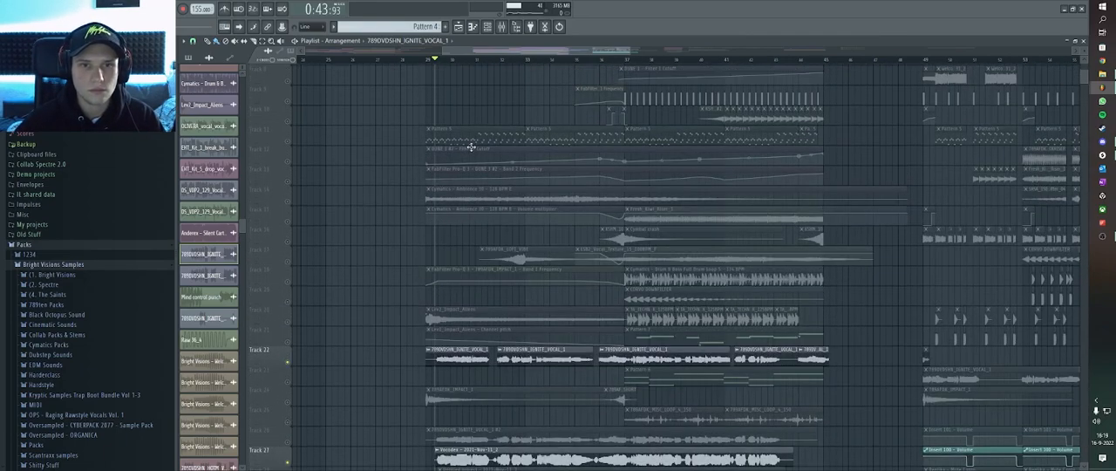
scroll(479, 146, "down", 2)
scroll(480, 144, "up", 2)
left_click(485, 141)
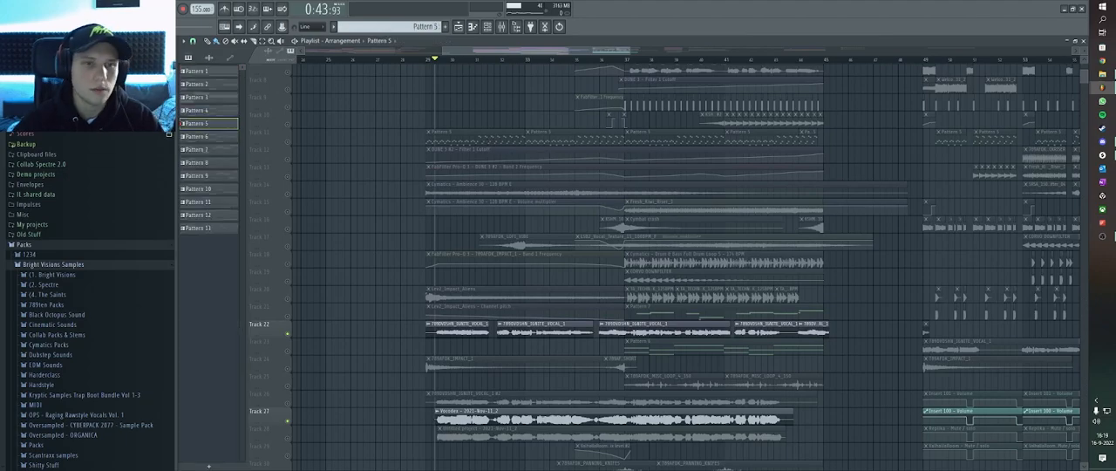
left_click(294, 141, "ctrl")
left_click(290, 142, "ctrl")
left_click(289, 143, "ctrl")
key("ctrl+d")
Play track 11 soloed from bar 29 to hear Pattern 5.
left_click(431, 60)
left_click(425, 60)
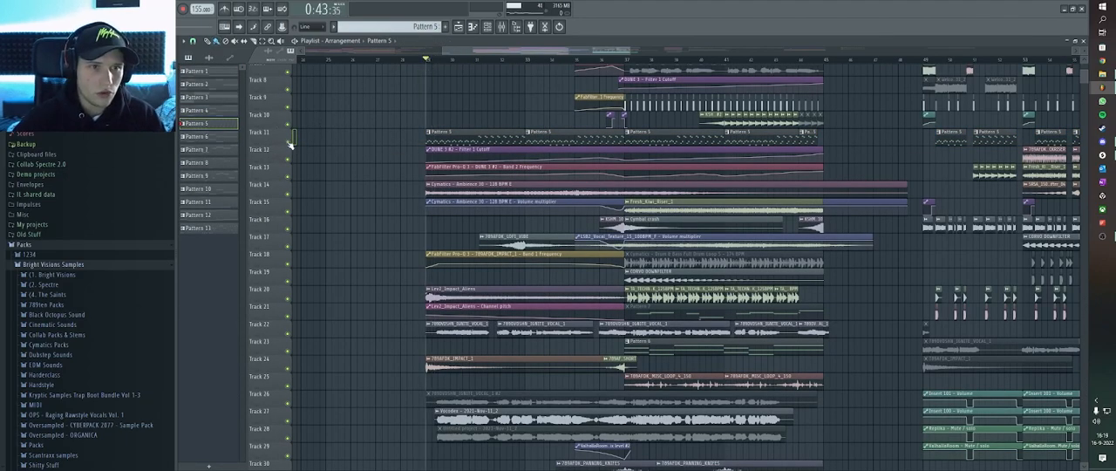
left_click(288, 144, "ctrl")
scroll(479, 131, "up", 3)
key("space")
scroll(451, 136, "down", 2)
scroll(452, 143, "up", 1)
Unmute automation tracks 12 and 13 and compare how Pattern 5 sounds at different points of the section.
left_click(289, 167)
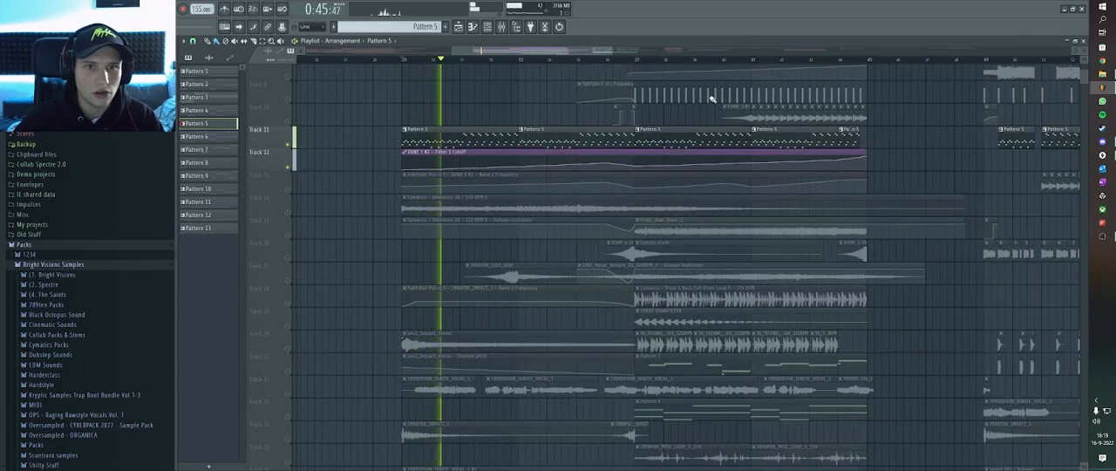
left_click(604, 60)
left_click(289, 187)
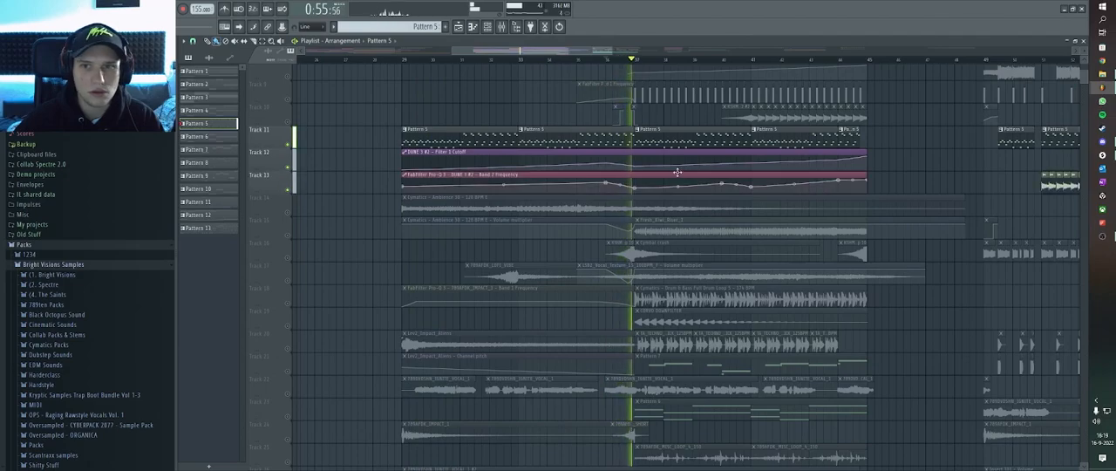
left_click(503, 60)
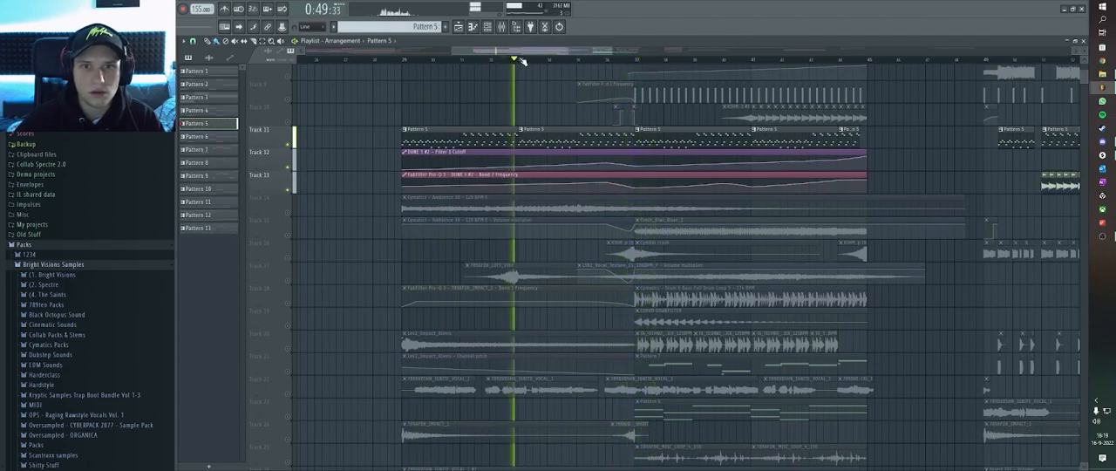
Stop playback and take track 11 out of solo so all tracks are active again.
key("space")
right_click(289, 144)
scroll(305, 142, "up", 3)
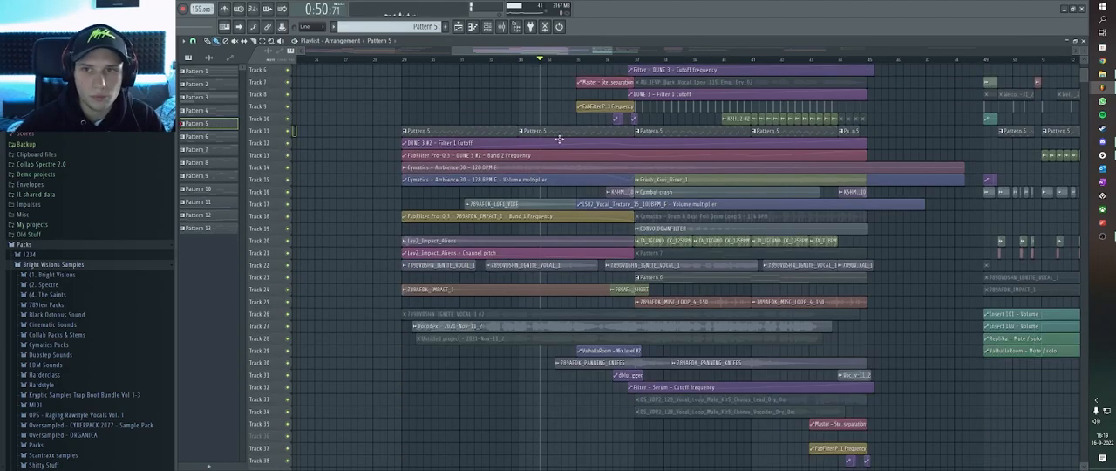
scroll(523, 148, "up", 2)
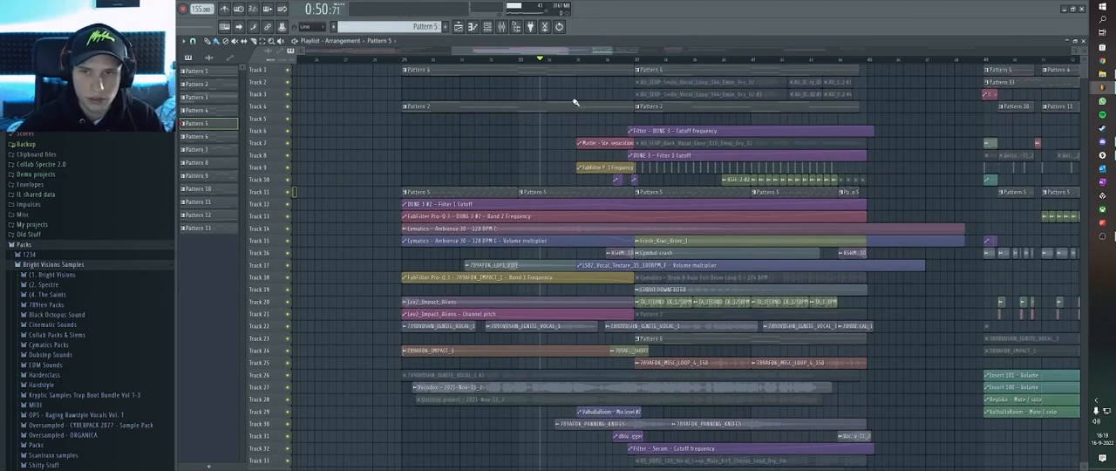
Play the full mix with all tracks active from just before bar 37, then stop playback.
left_click(627, 61)
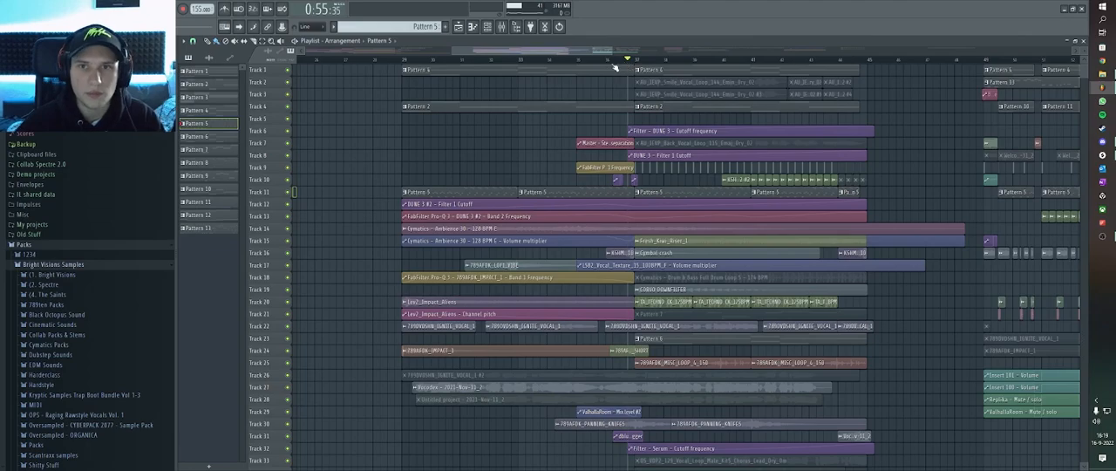
scroll(614, 66, "up", 3)
left_click(587, 62)
key("space")
scroll(588, 227, "up", 3)
scroll(601, 218, "down", 5)
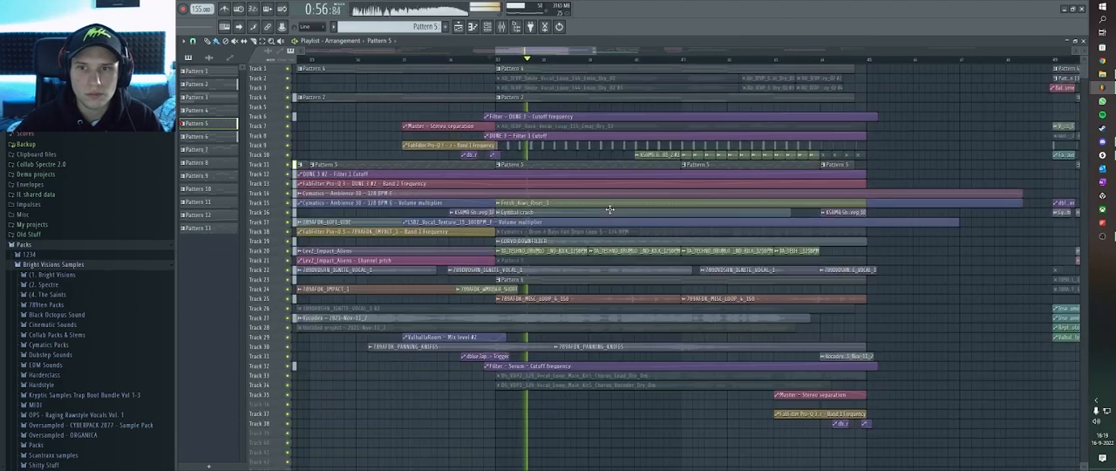
scroll(667, 153, "up", 3)
key("space")
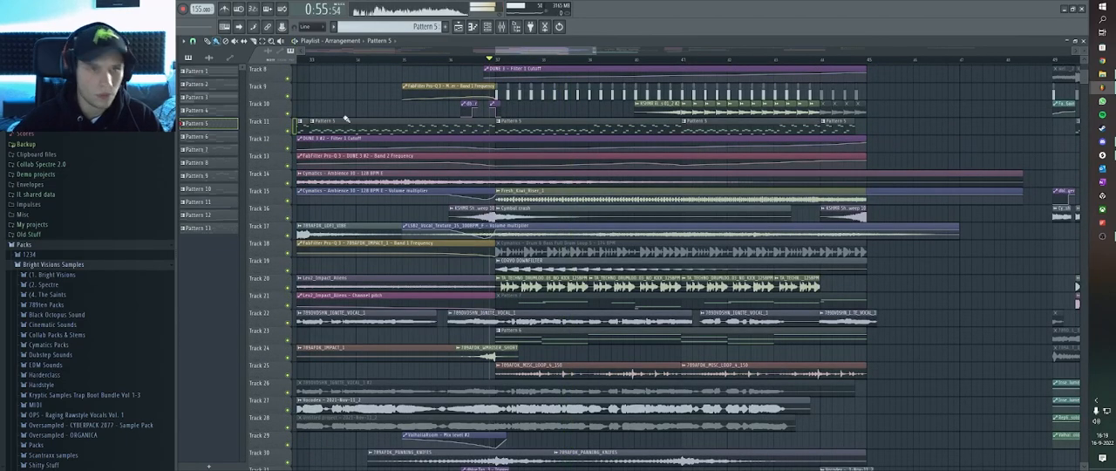
Isolate tracks 1, 4, 9, 11, 18 and 20, leaving every other track muted.
right_click(288, 104)
right_click(288, 86)
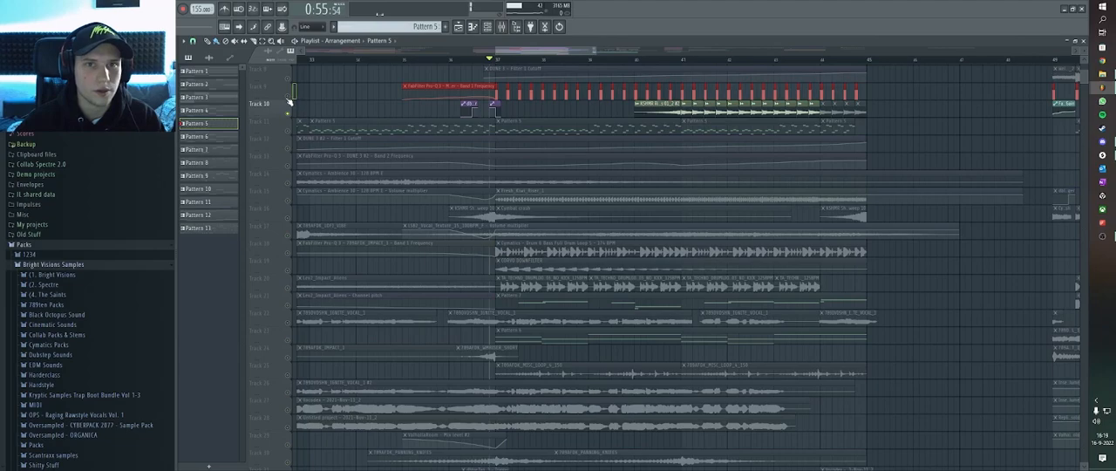
scroll(279, 131, "up", 3)
left_click(289, 128)
left_click(289, 77)
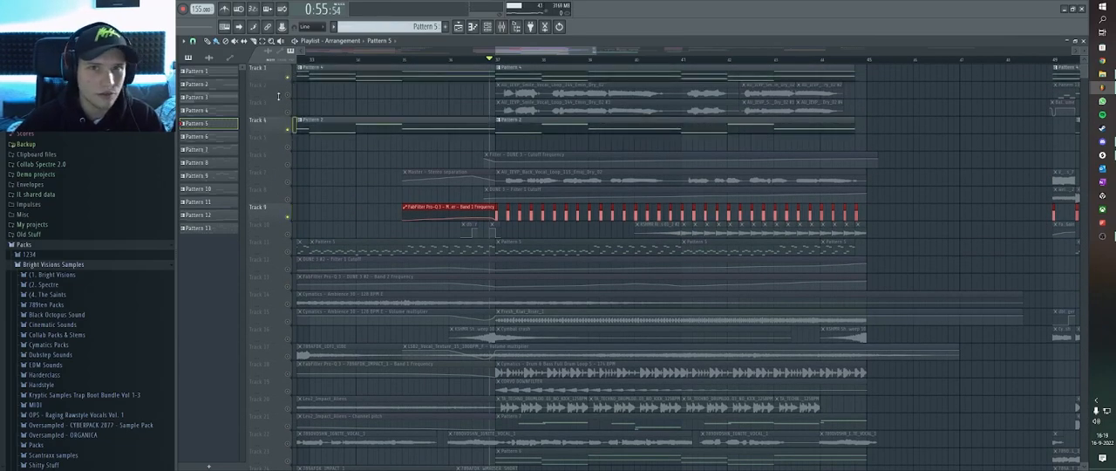
scroll(376, 229, "down", 1)
left_click(291, 217)
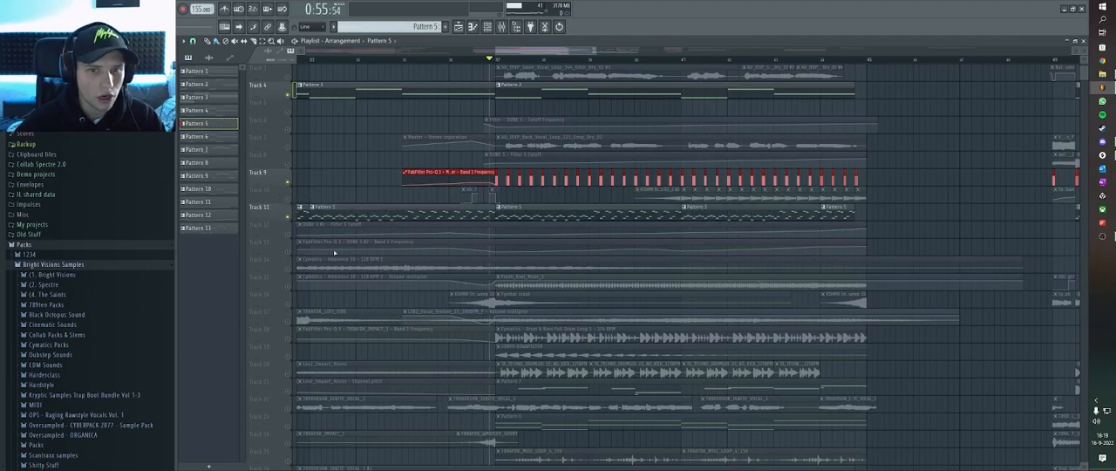
left_click(287, 340)
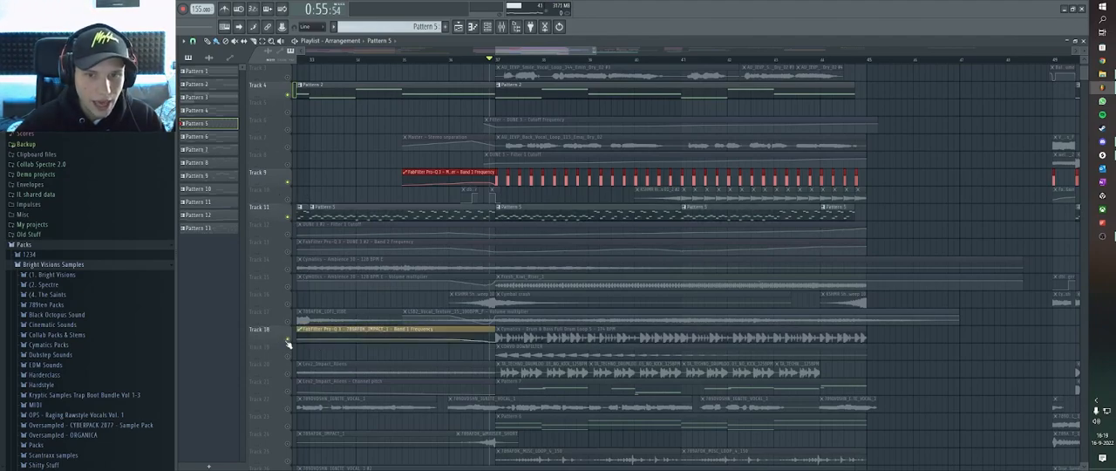
left_click(289, 375)
Play the isolated melody and drum tracks from just before bar 37, select the TA_TECHNO_DRUMLOOP clip on track 20, and re-enable all tracks.
scroll(619, 374, "down", 1)
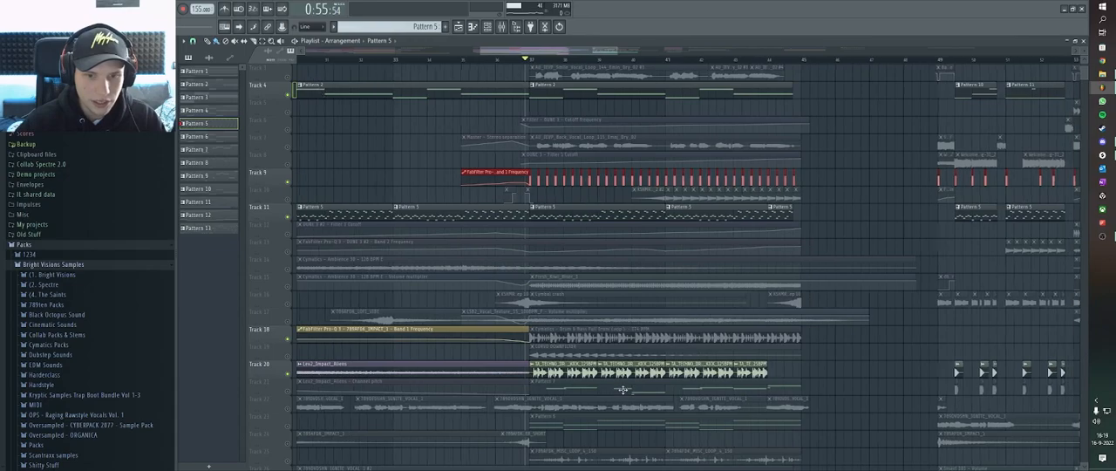
scroll(618, 385, "up", 2)
key("space")
scroll(583, 383, "down", 1)
scroll(584, 371, "up", 2)
scroll(585, 372, "down", 2)
left_click(643, 373)
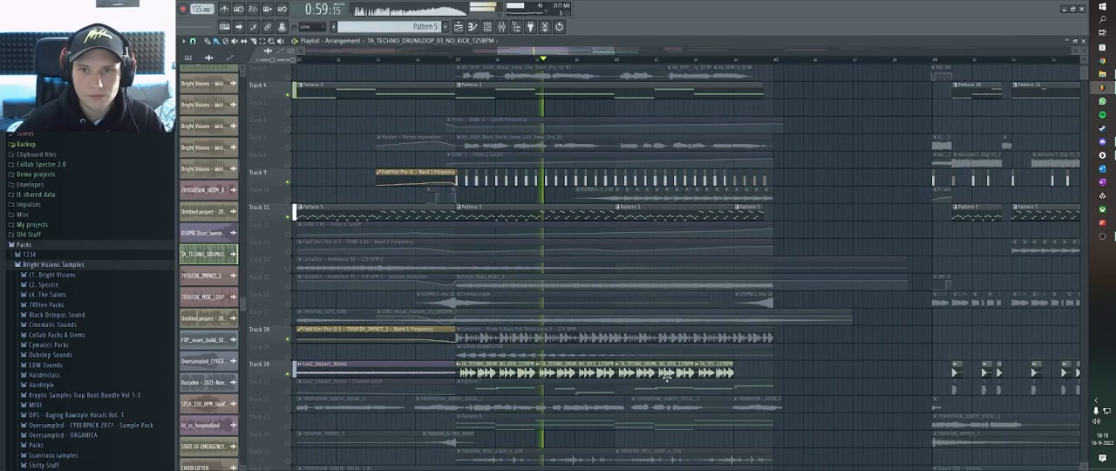
scroll(670, 374, "up", 1)
scroll(671, 375, "down", 2)
scroll(703, 359, "down", 1)
key("space")
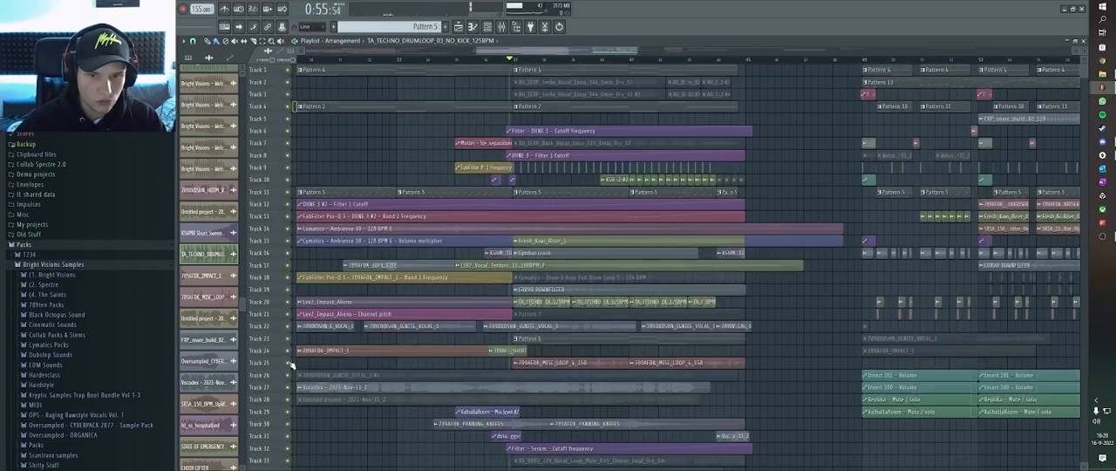
Play the section from bar 49 with all tracks active until about bar 53, then stop playback.
scroll(610, 364, "down", 3)
scroll(584, 209, "up", 3)
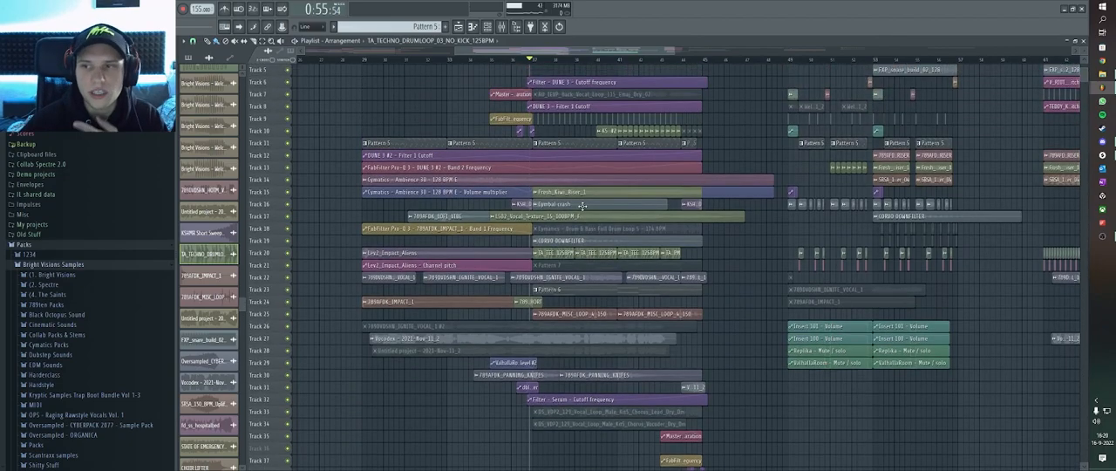
scroll(583, 205, "down", 2)
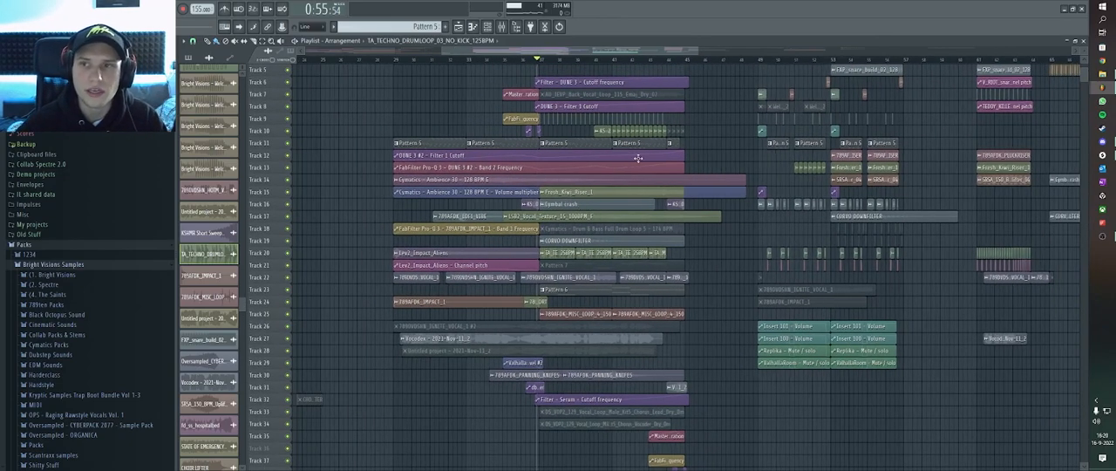
left_click(695, 64)
scroll(451, 143, "up", 3)
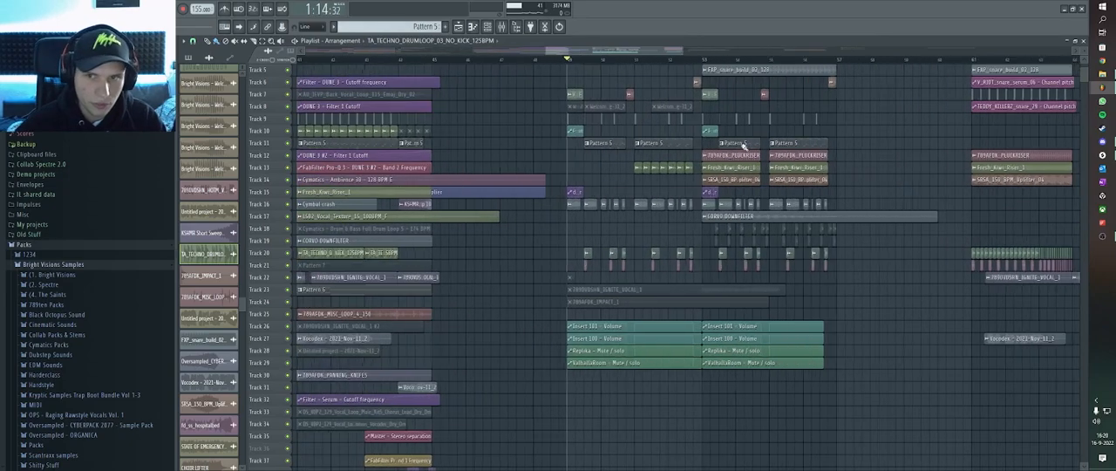
scroll(531, 148, "up", 2)
key("space")
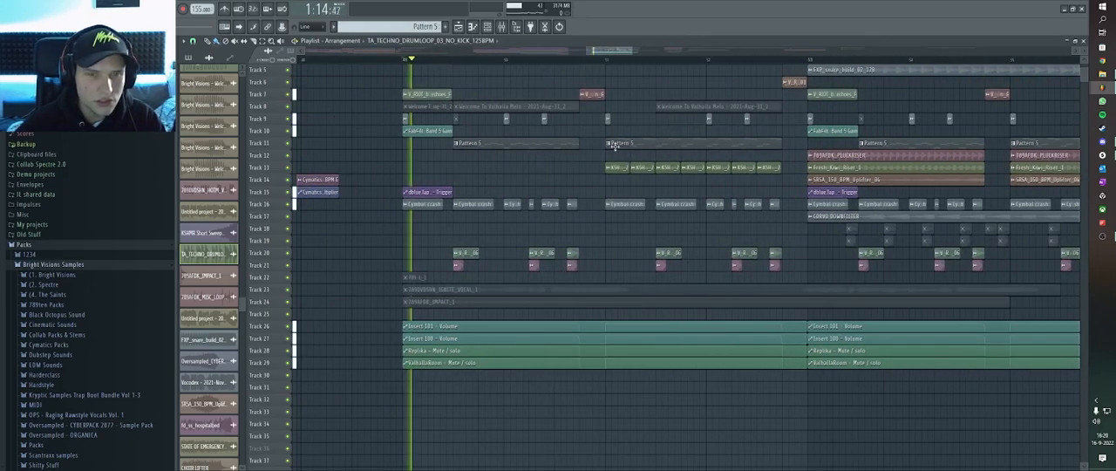
scroll(483, 102, "down", 2)
scroll(680, 124, "down", 2)
scroll(645, 137, "up", 3)
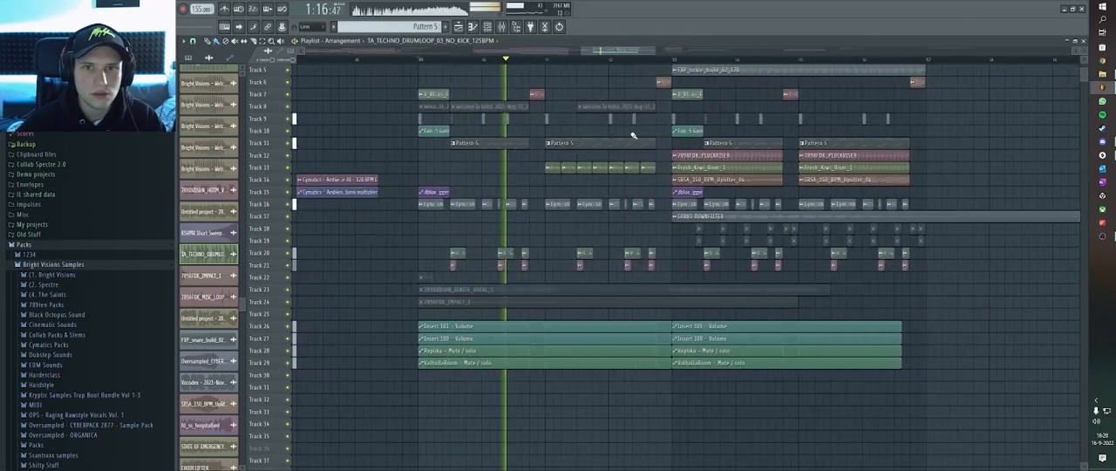
scroll(697, 146, "down", 2)
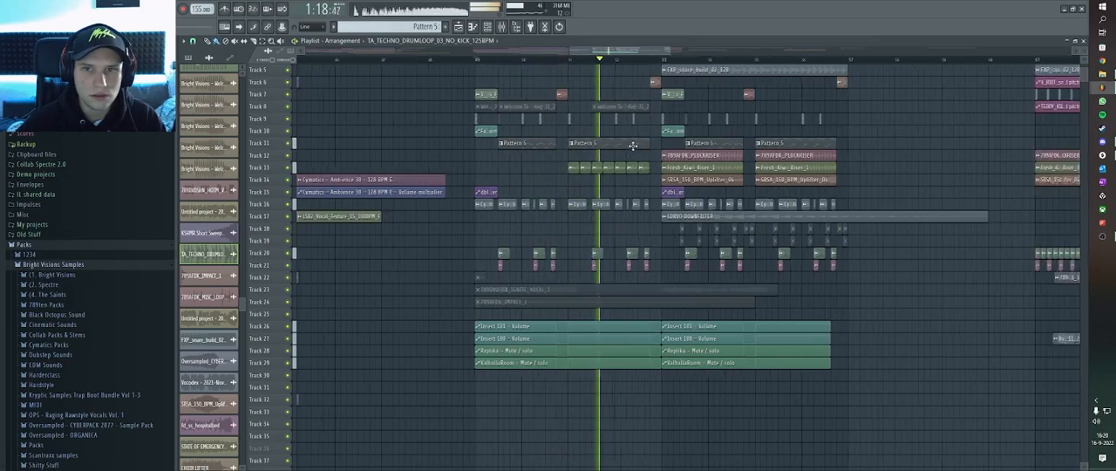
scroll(765, 149, "up", 2)
scroll(750, 152, "down", 2)
scroll(750, 154, "up", 2)
key("space")
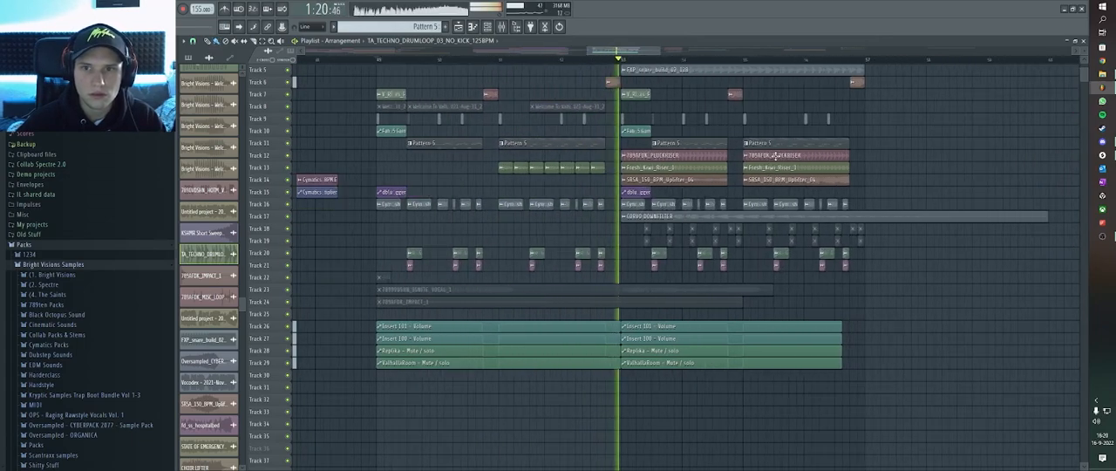
Return the playhead to bar 29 and examine the layout of the whole arrangement.
scroll(738, 156, "down", 3)
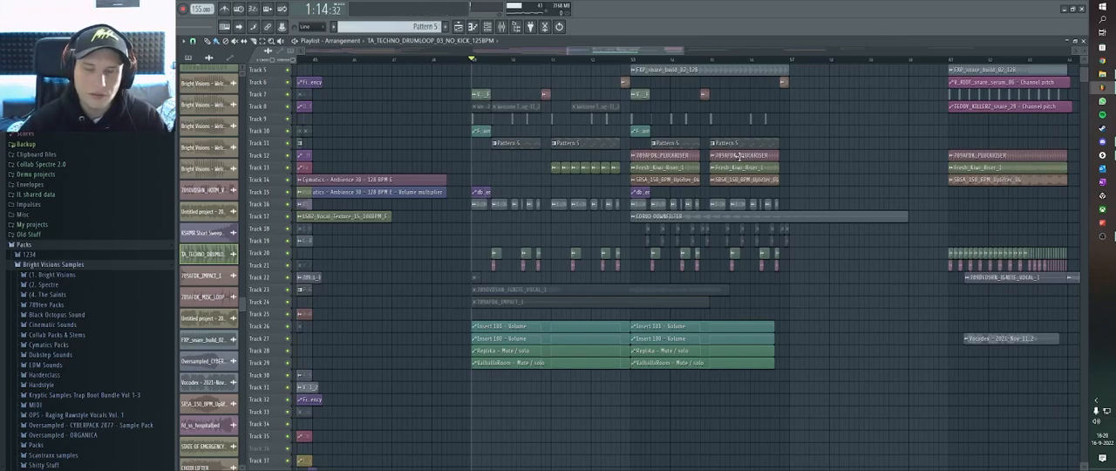
scroll(739, 157, "down", 5)
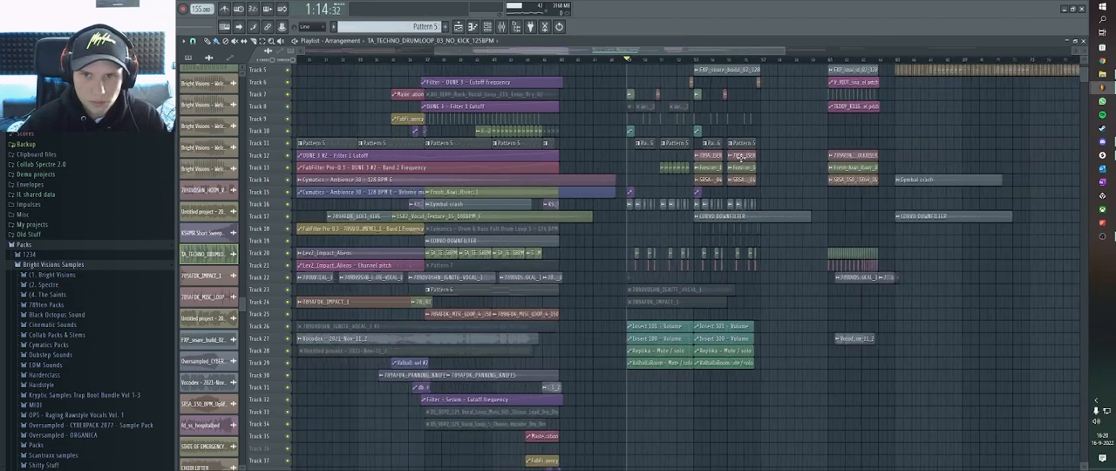
scroll(568, 82, "down", 1)
left_click(514, 60)
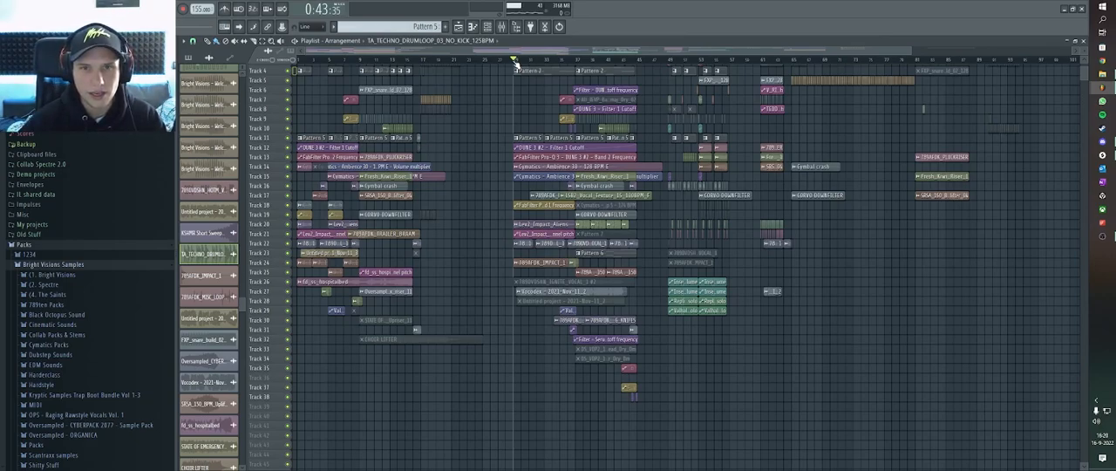
scroll(528, 104, "up", 1)
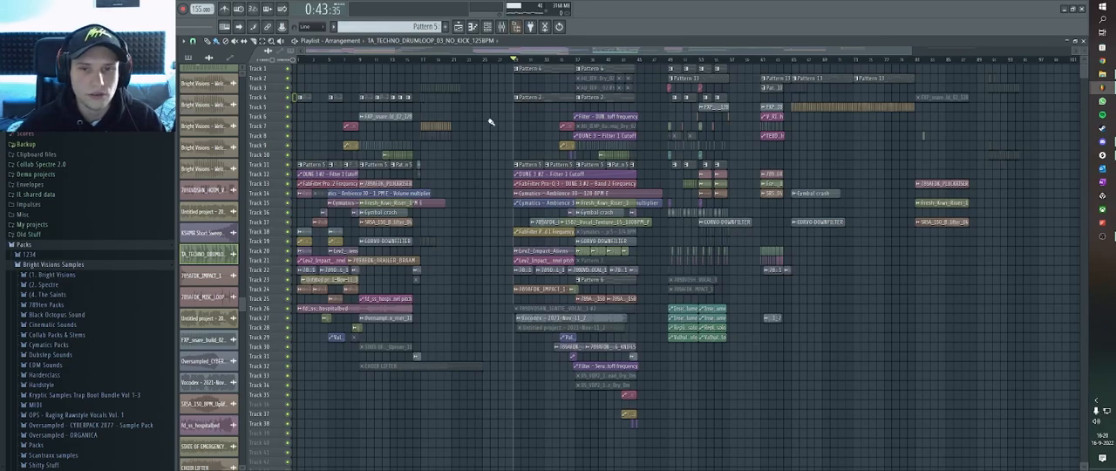
scroll(539, 63, "down", 1)
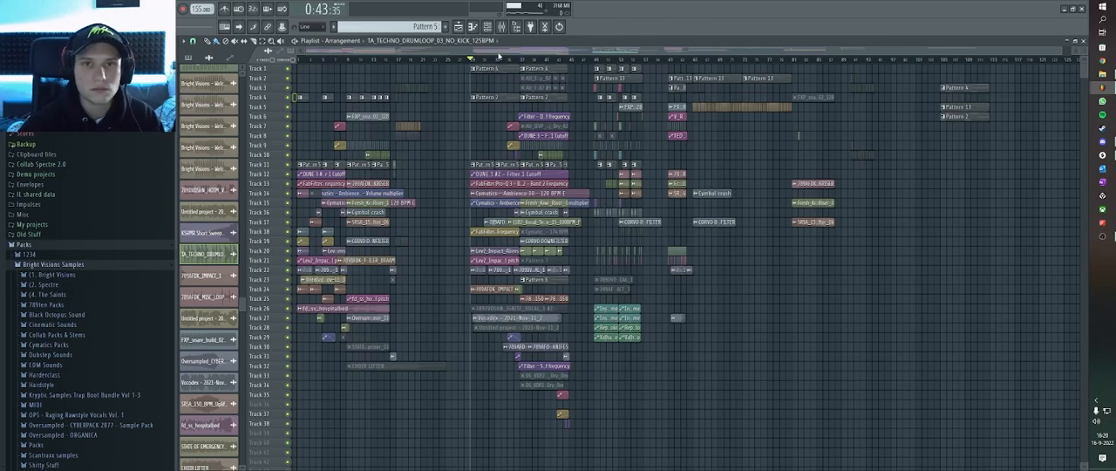
scroll(518, 64, "up", 2)
scroll(518, 65, "up", 1)
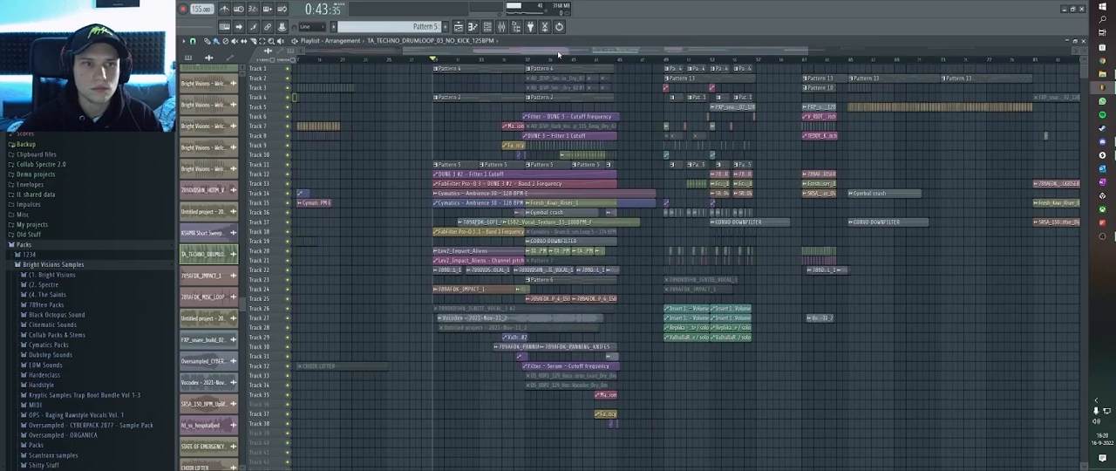
Switch to the other open FL Studio project containing SCAB X BRIGHT TBA V4 and place the playhead at bar 3.
key("alt+Tab")
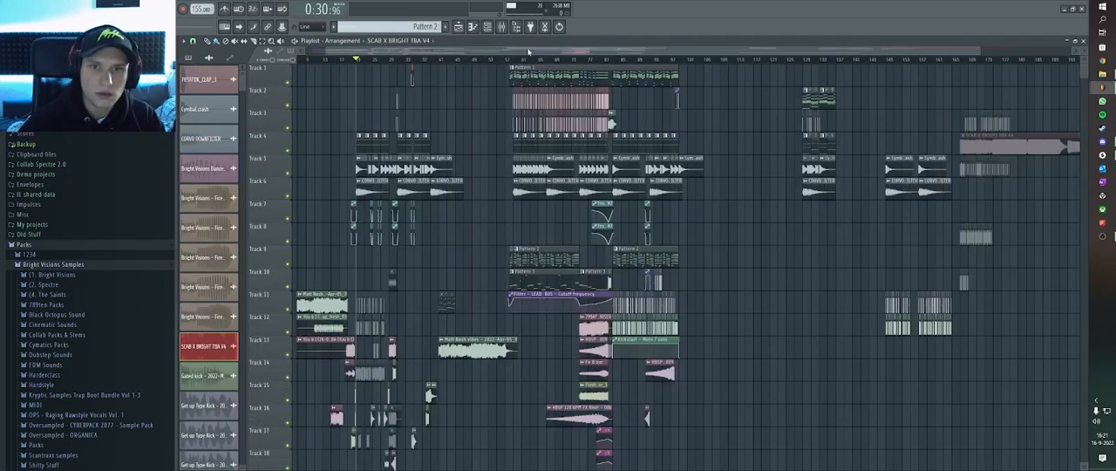
scroll(353, 95, "up", 3)
scroll(583, 105, "down", 2)
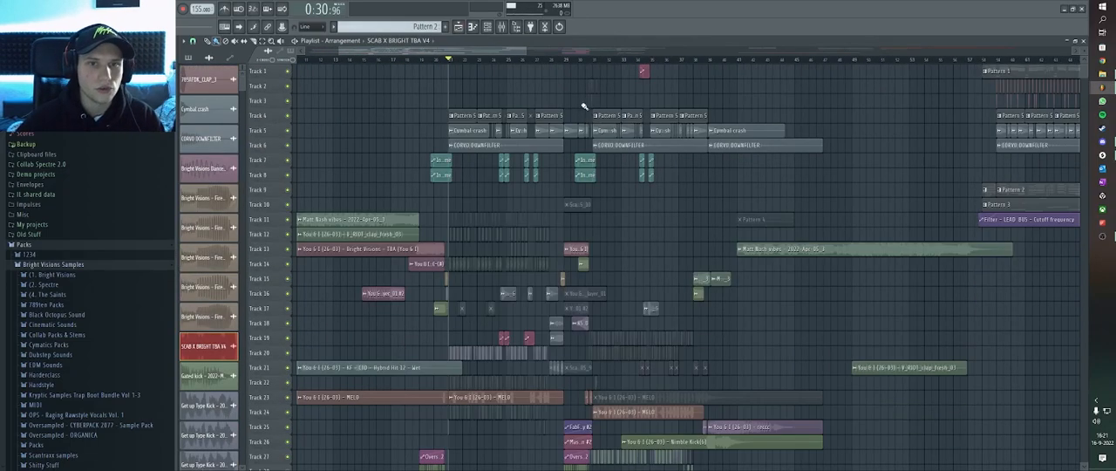
scroll(354, 72, "down", 2)
left_click(309, 59)
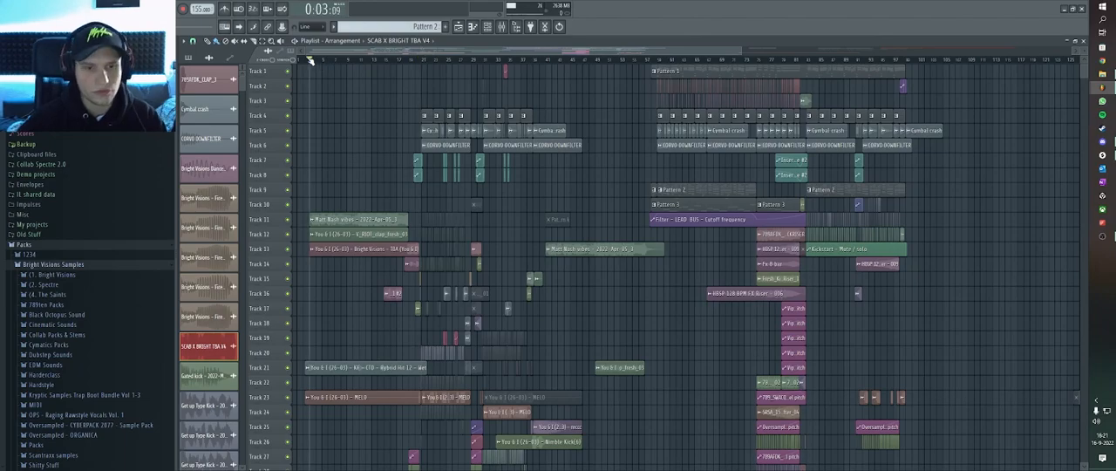
scroll(319, 167, "up", 3)
scroll(327, 169, "down", 2)
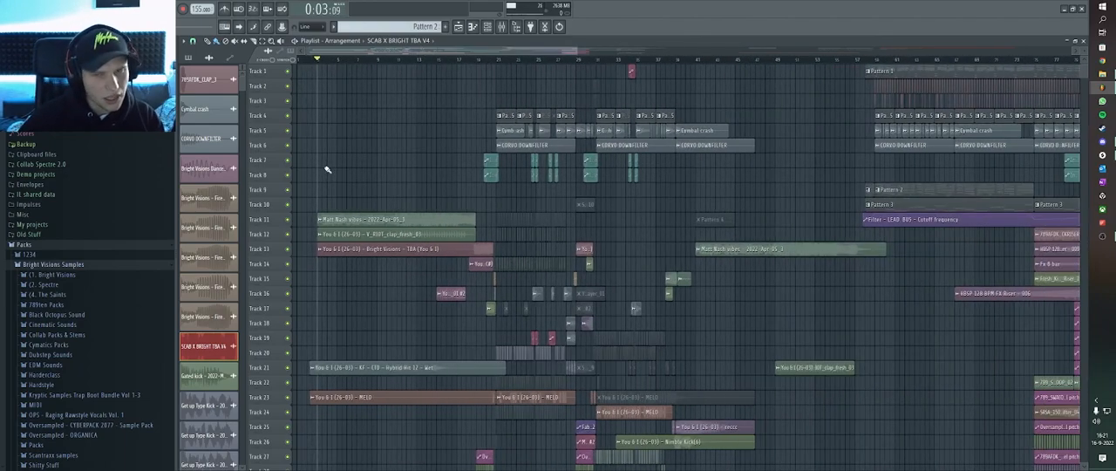
Move the playhead to bar 17, shortly before the first Pattern 5 clips on track 4.
left_click(494, 60)
mouse_move(494, 59)
left_mouse_down()
mouse_move(466, 61)
mouse_move(480, 63)
left_mouse_up()
scroll(481, 63, "down", 2)
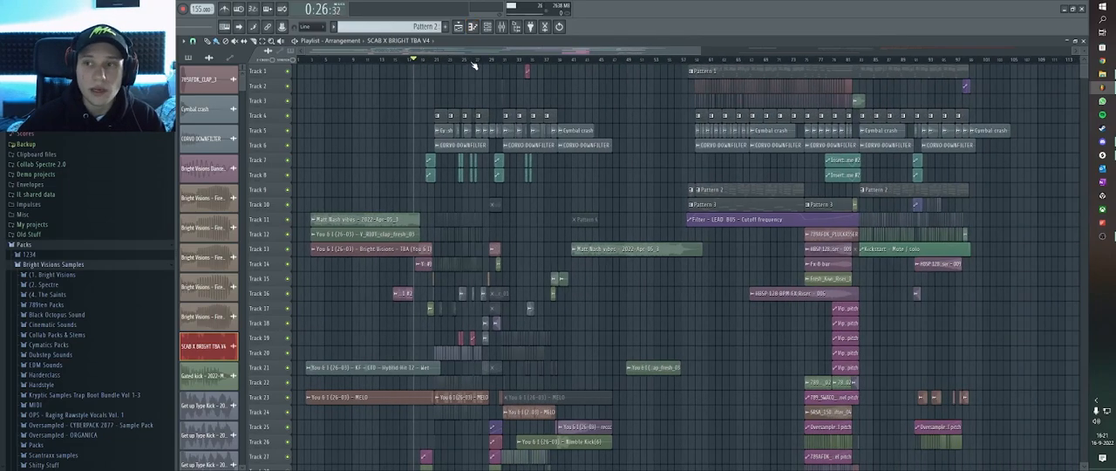
left_click(403, 64)
left_click_drag(404, 67, 411, 65)
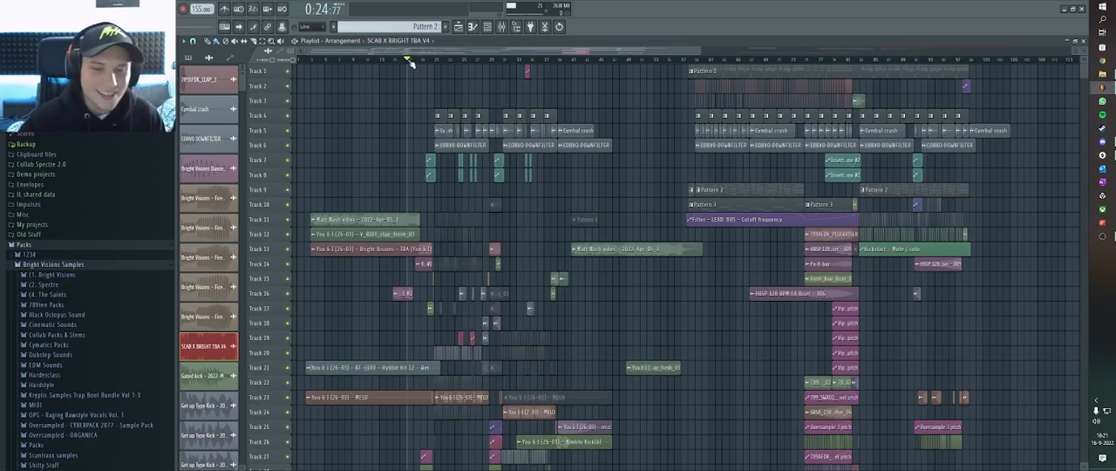
Examine the clips around the end of the intro and put the playhead back at bar 17.
scroll(413, 61, "up", 5)
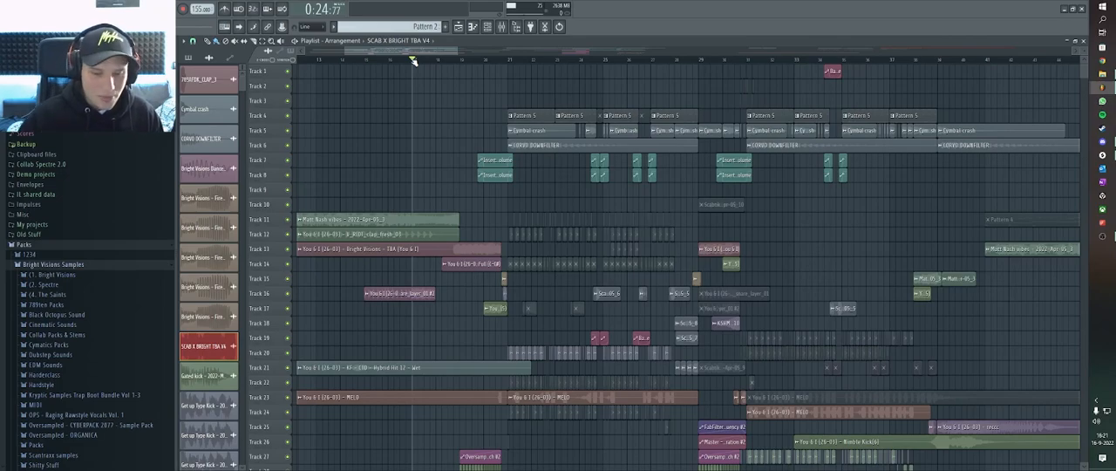
scroll(414, 61, "down", 2)
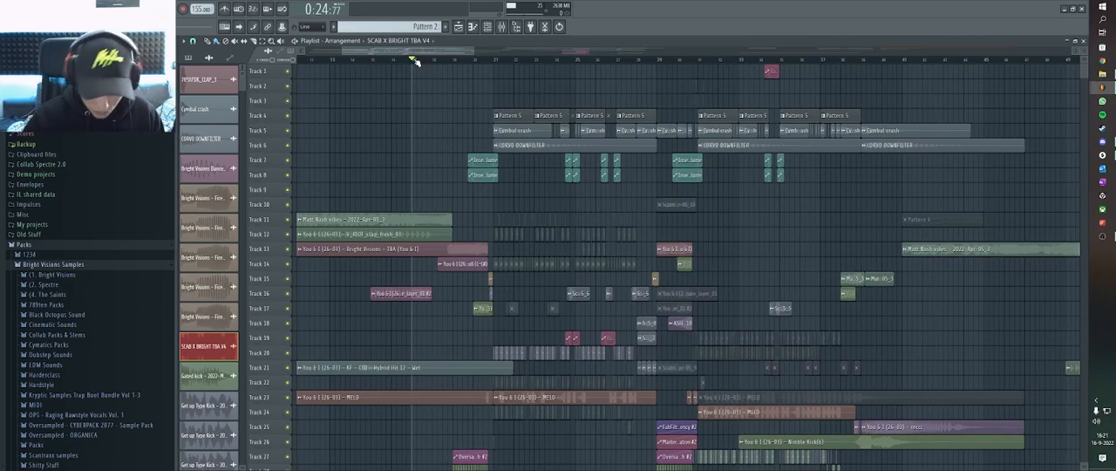
scroll(415, 61, "down", 3)
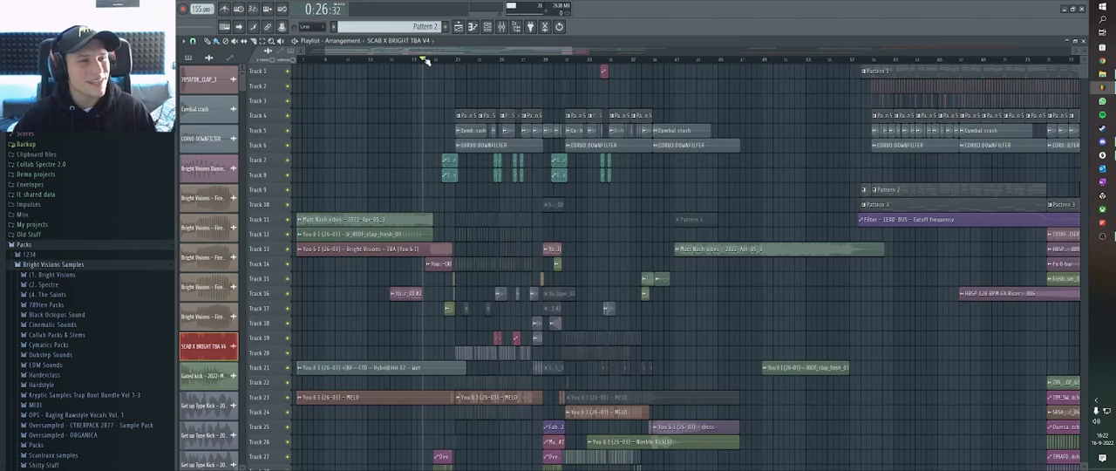
scroll(425, 61, "up", 3)
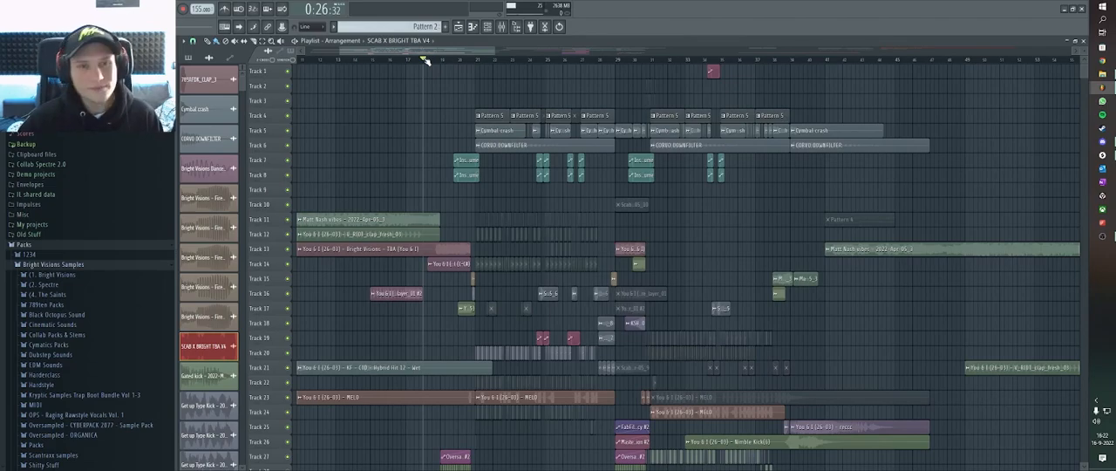
scroll(426, 61, "down", 3)
scroll(426, 61, "down", 3)
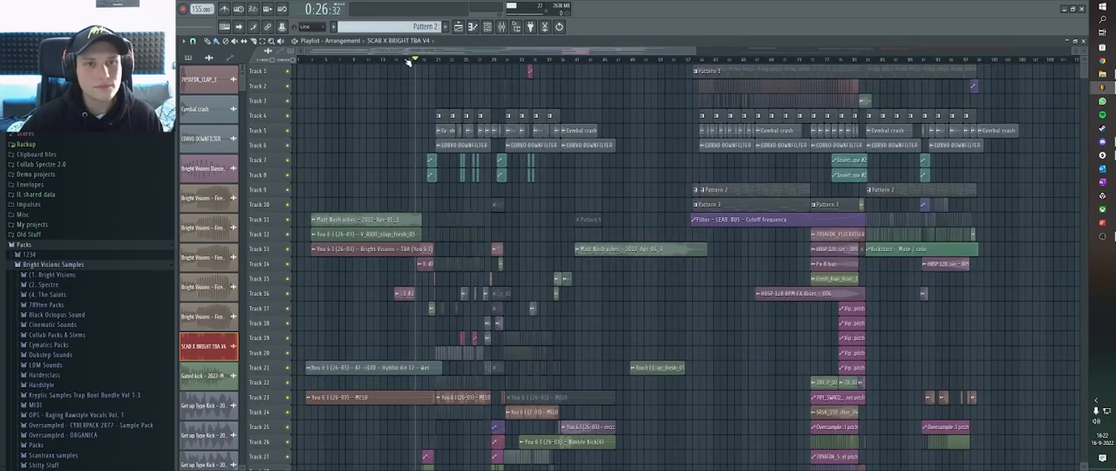
left_click(410, 59)
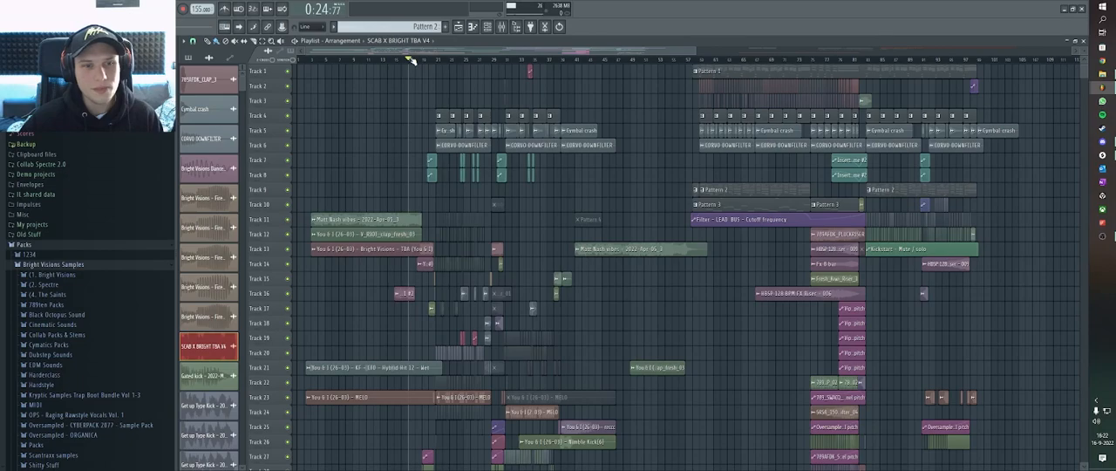
Place the playhead at bar 3 and examine the layout of the whole arrangement.
left_click(313, 59)
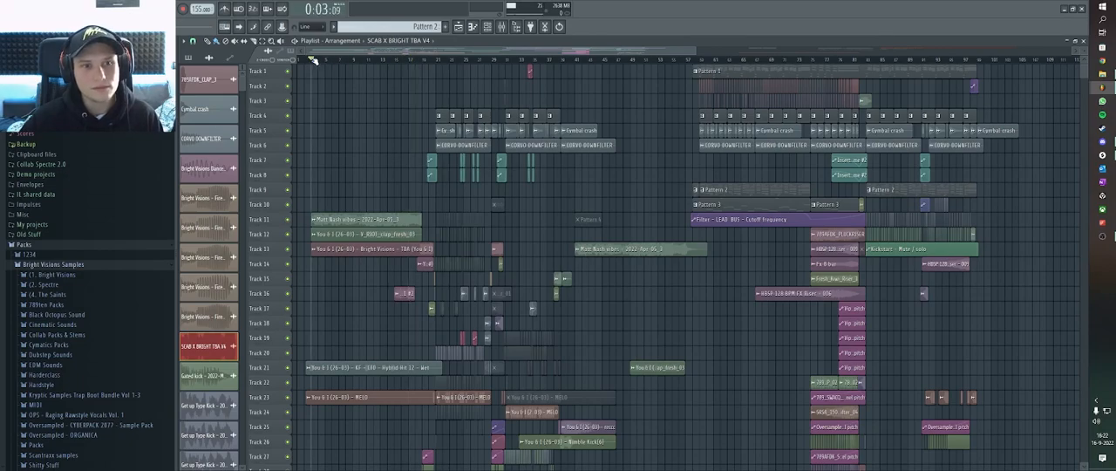
scroll(312, 59, "up", 2)
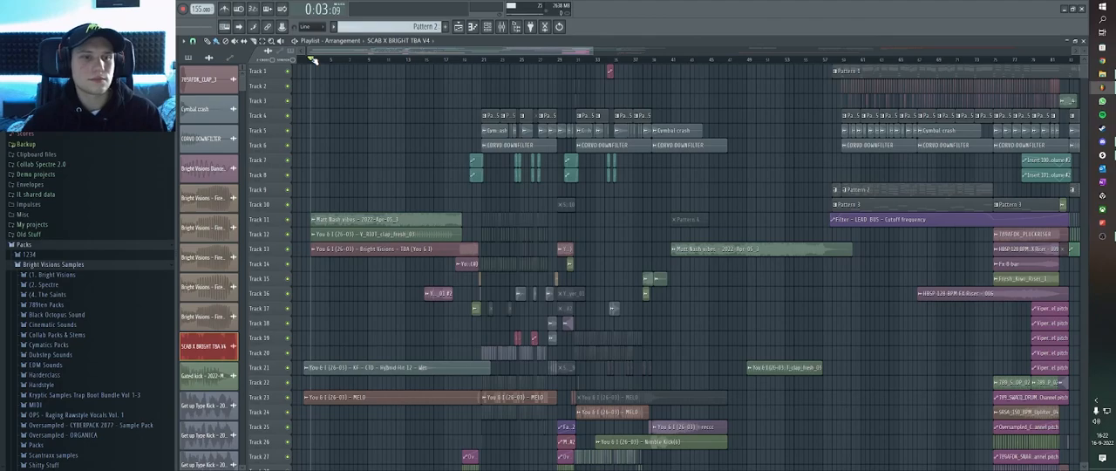
scroll(312, 59, "down", 1)
scroll(312, 59, "down", 1)
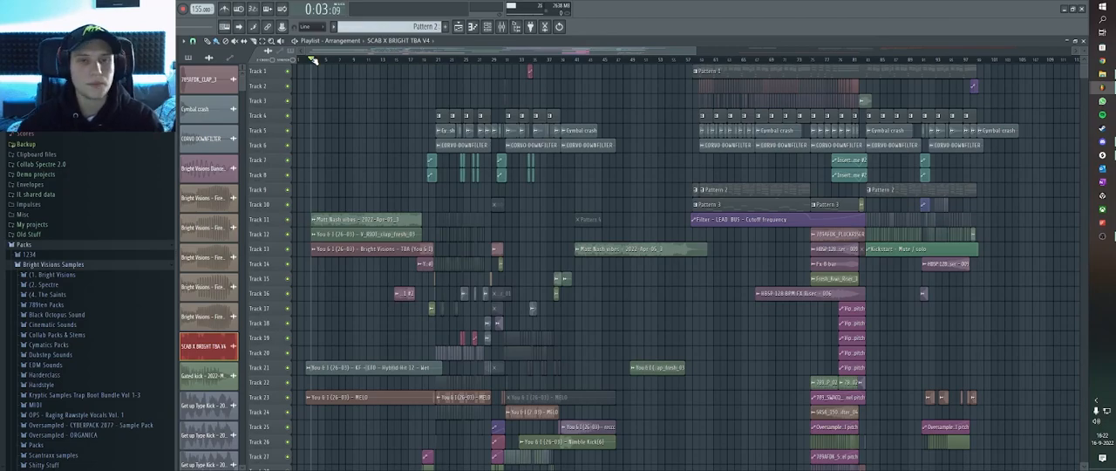
scroll(327, 61, "down", 2)
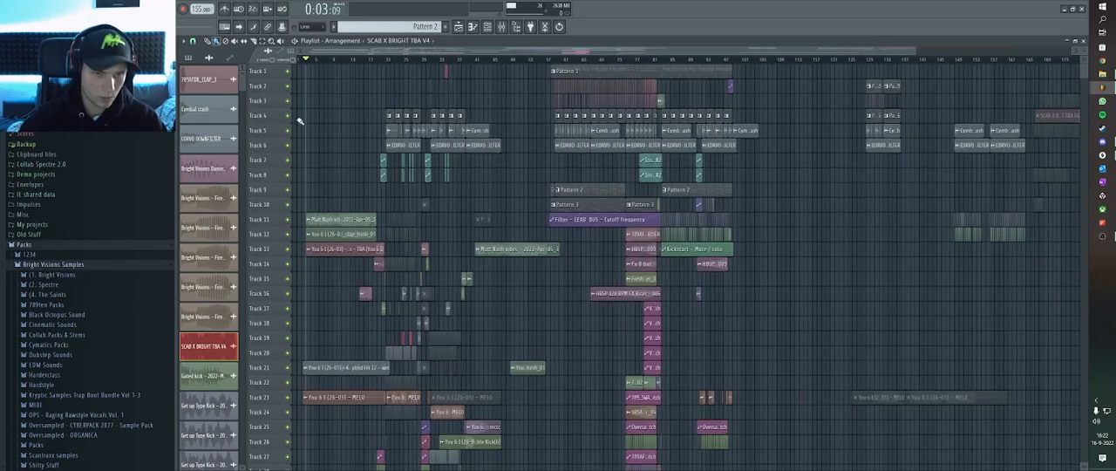
scroll(327, 61, "up", 2)
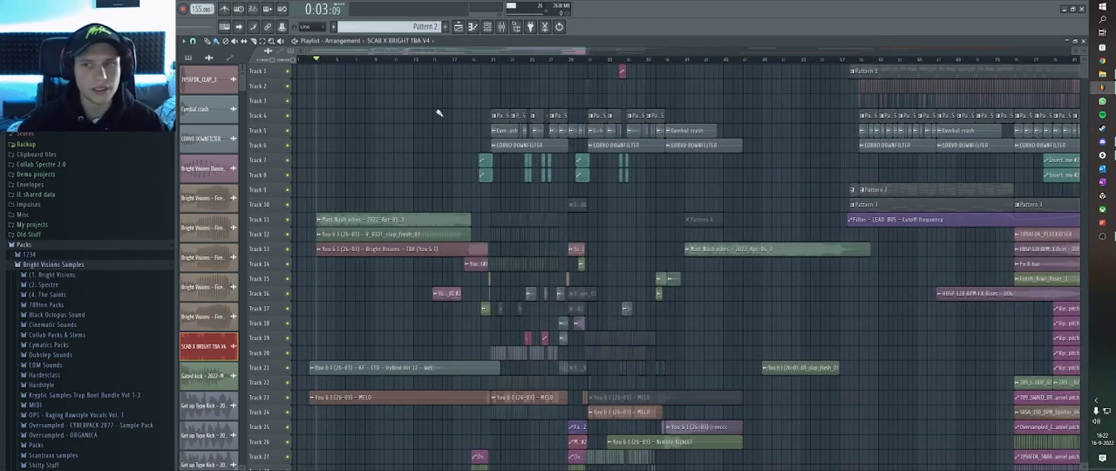
scroll(382, 66, "down", 1)
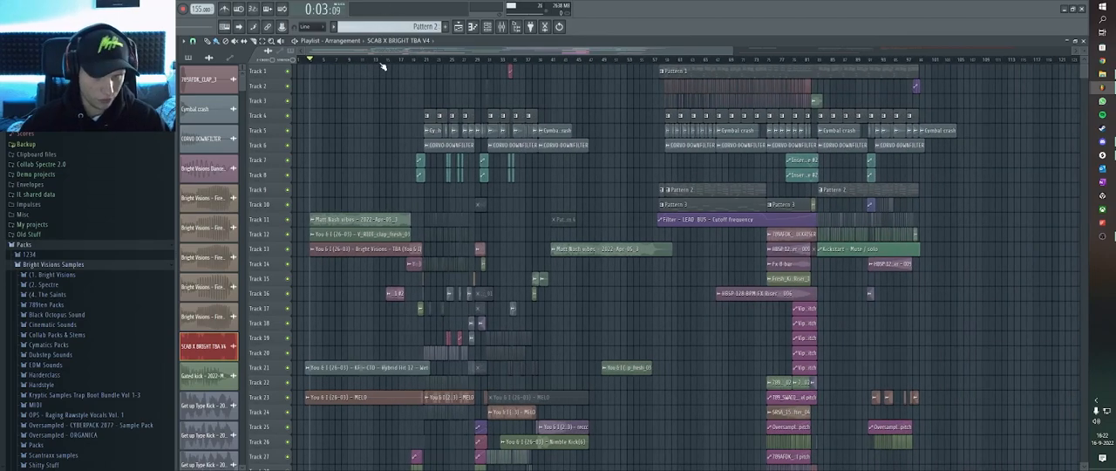
Move the playhead to the start of the first Pattern 1 clip on track 1.
left_click(665, 62)
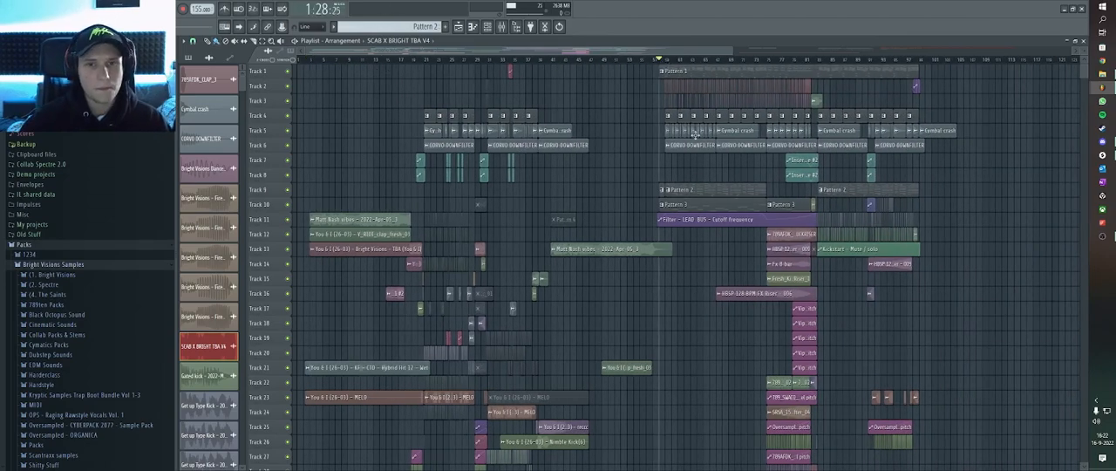
scroll(766, 191, "up", 1)
scroll(766, 191, "up", 5)
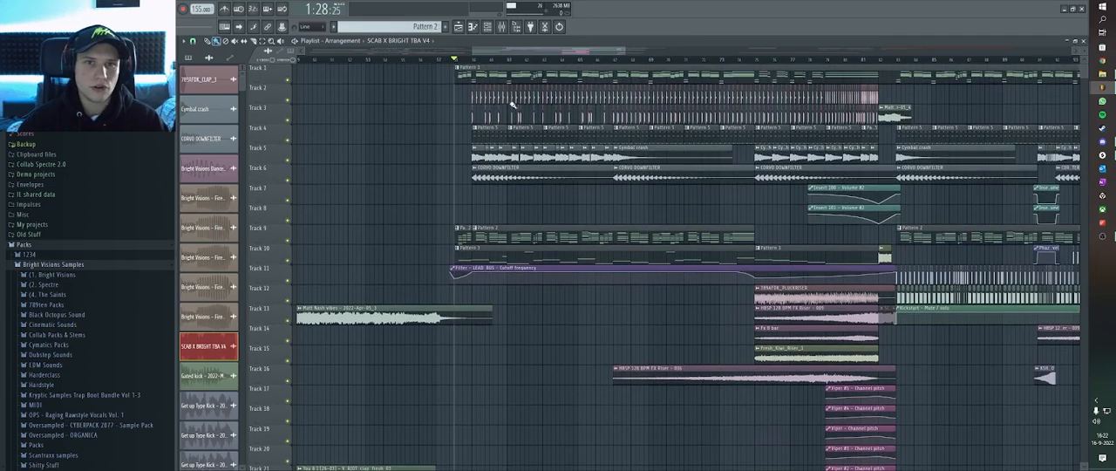
scroll(469, 130, "down", 4)
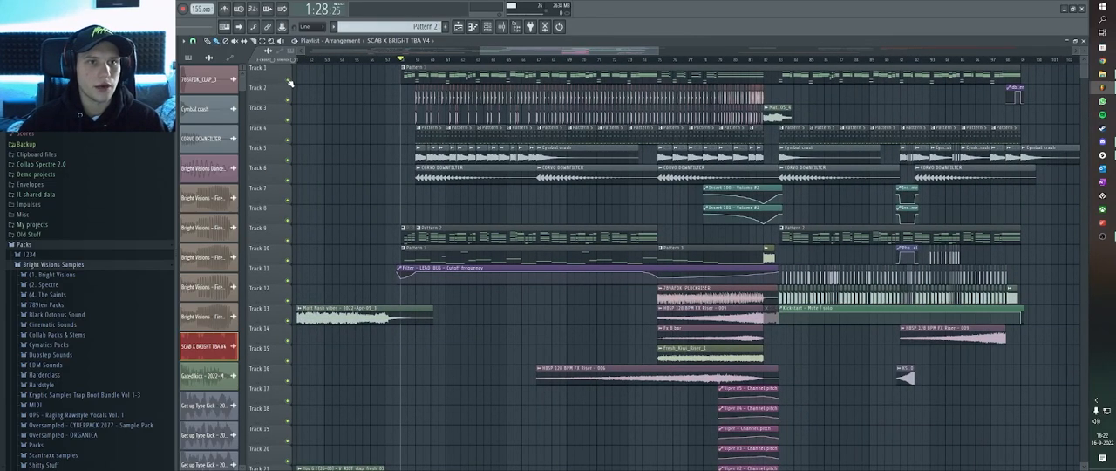
Solo track 1 and add tracks 9, 10 and 11 to the audible layers.
right_click(288, 80)
scroll(480, 152, "up", 3)
left_click(288, 247)
left_click(289, 239)
left_click(288, 280)
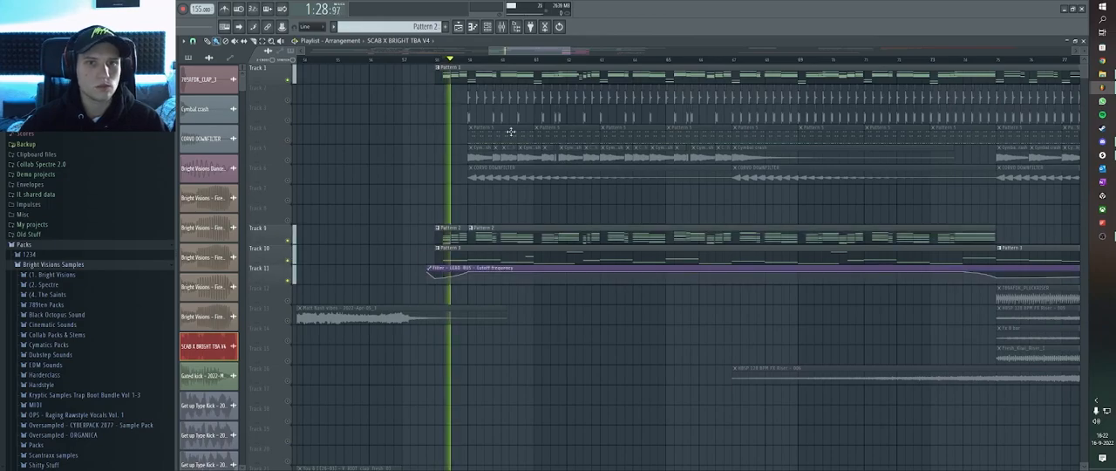
Play the isolated lead layers from the start of Pattern 1 for a few bars, then stop playback.
scroll(527, 100, "down", 3)
scroll(527, 101, "up", 6)
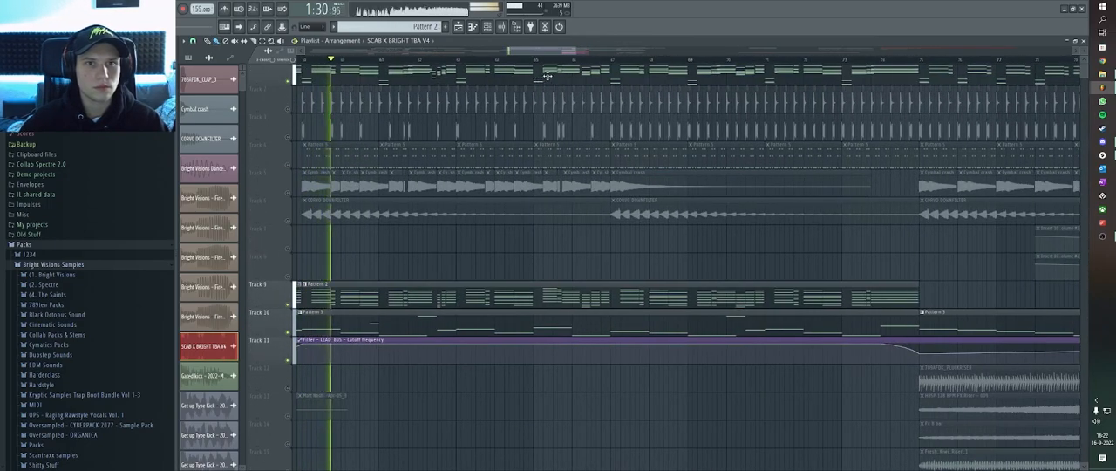
scroll(520, 149, "down", 3)
scroll(520, 149, "up", 1)
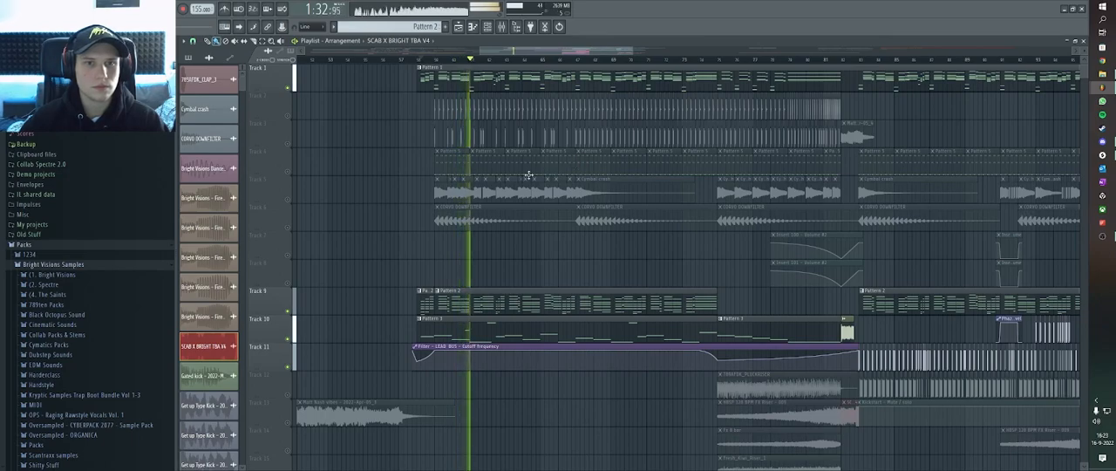
key("space")
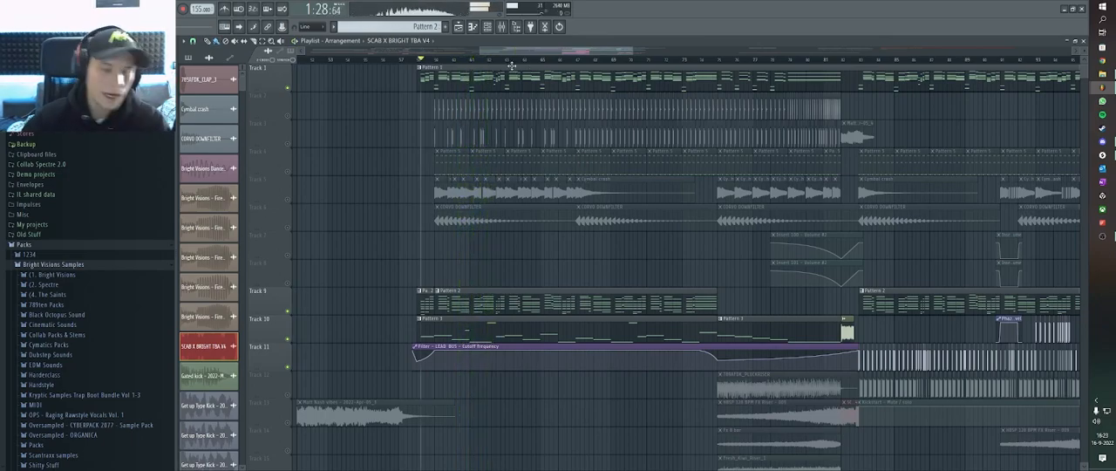
Select Pattern 1, show its channels in the channel rack and inspect the Viper #5 and Viper #2 synths.
left_click(502, 71)
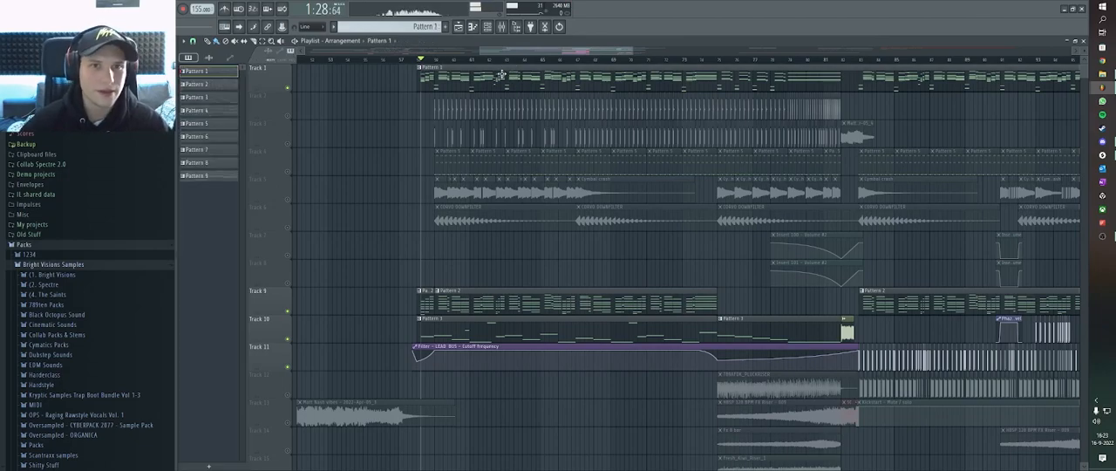
left_click(487, 27)
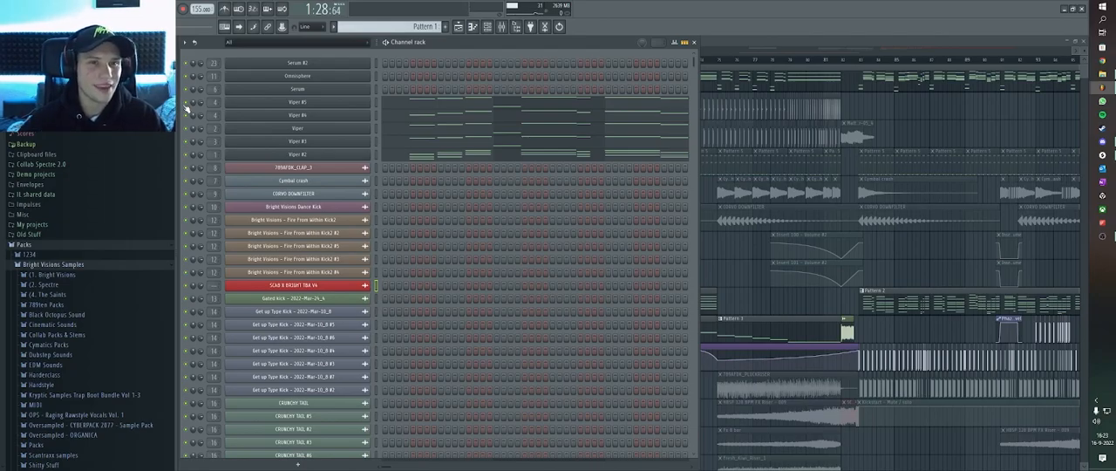
left_click(297, 112)
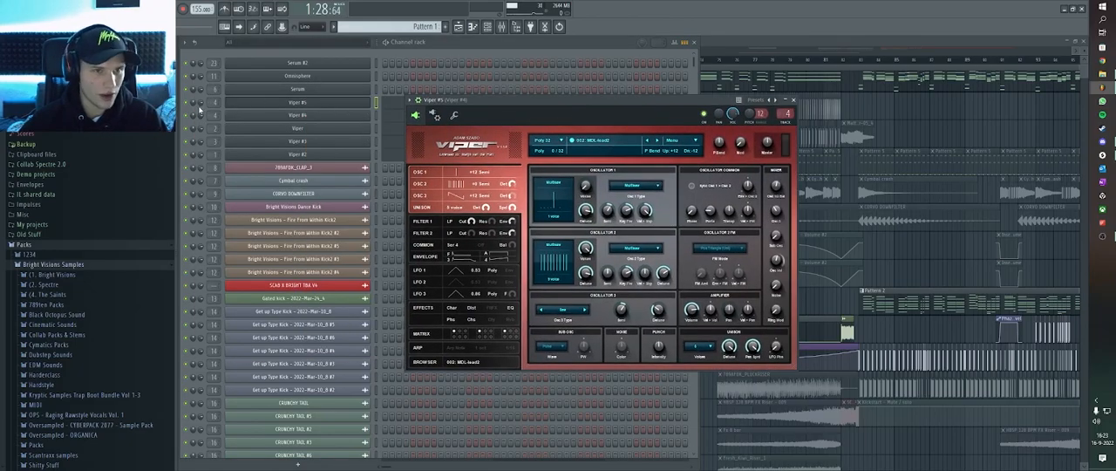
left_click(486, 59)
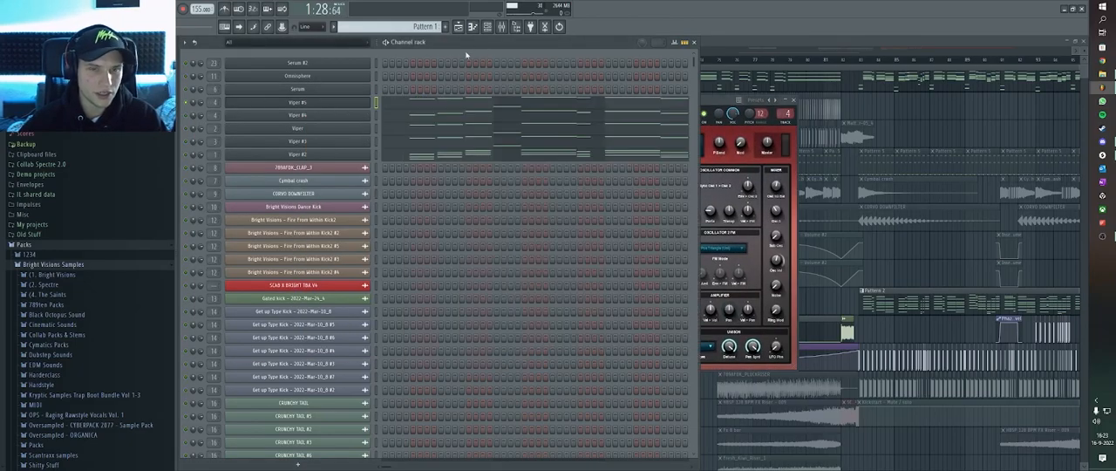
left_click(297, 114)
left_click_drag(657, 133, 655, 134)
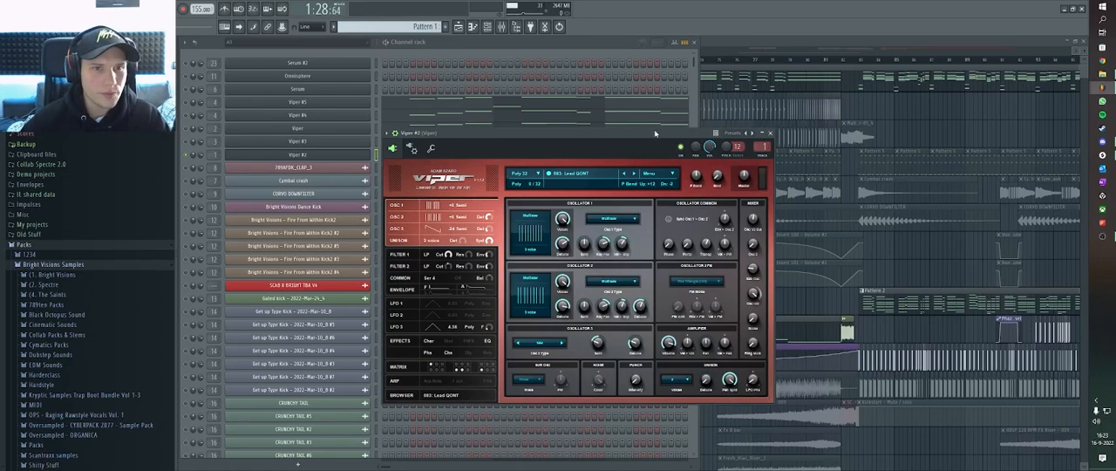
left_click(510, 48)
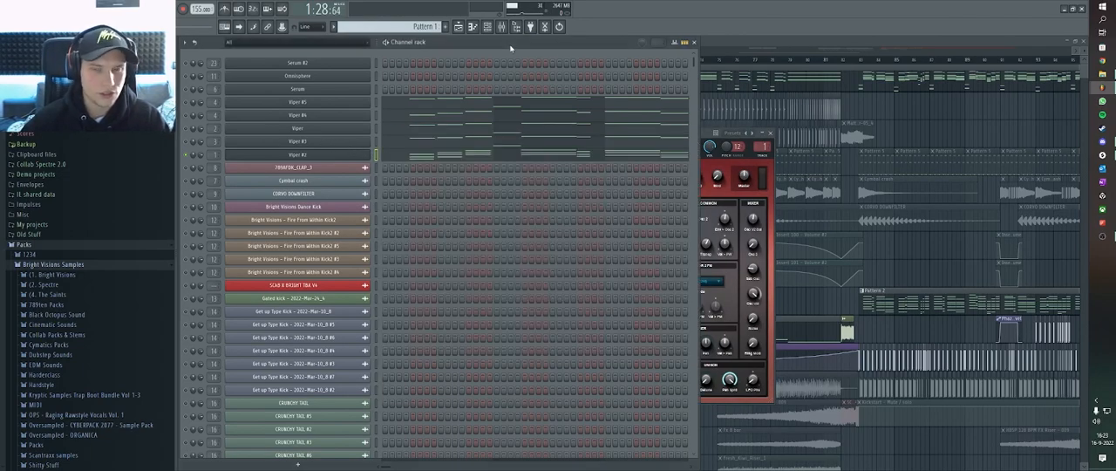
Play the lead starting with Viper #2 and unmute the Viper #3 and Viper channels one after another.
left_click(707, 144)
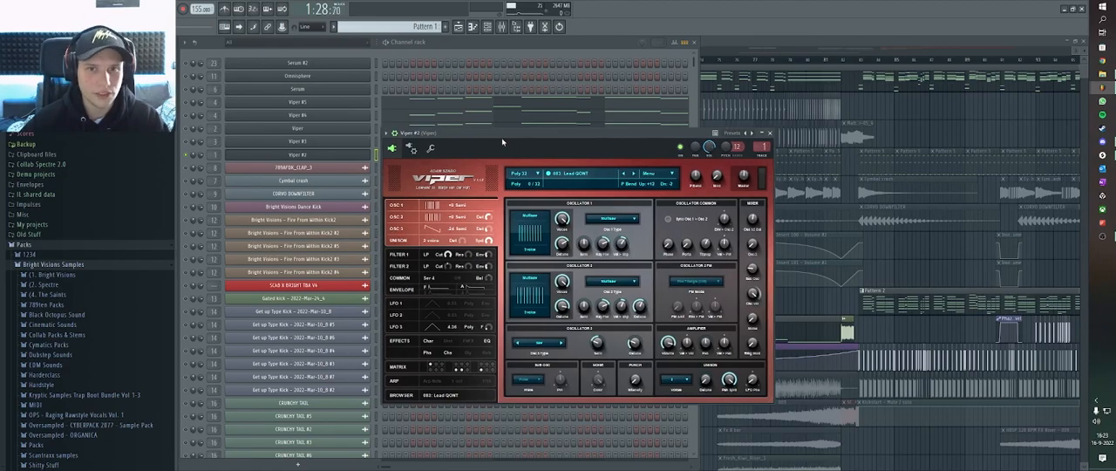
left_click(187, 142)
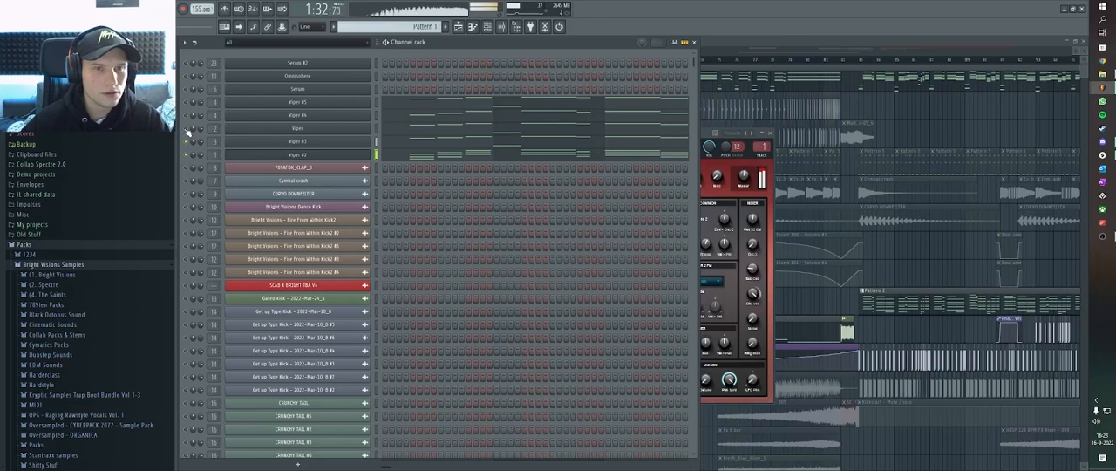
left_click(187, 130)
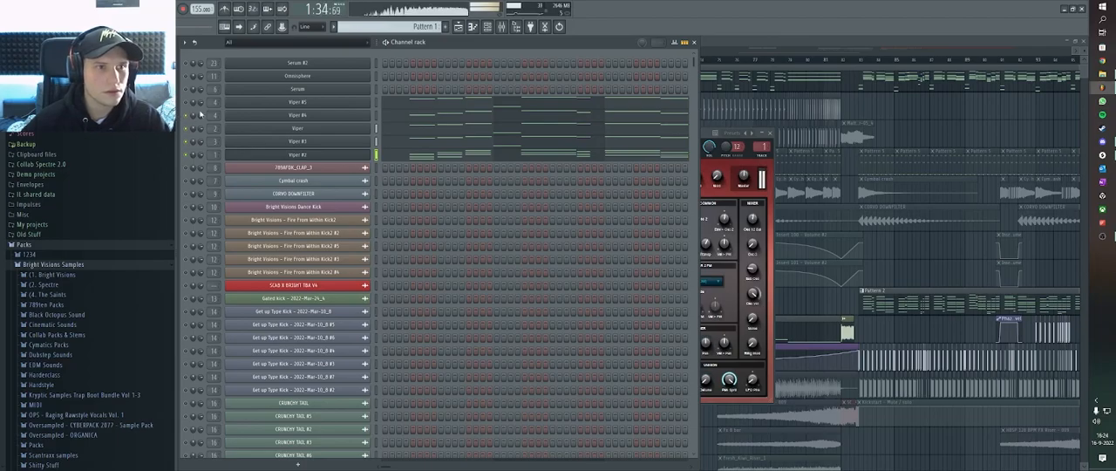
Open the Viper #2 notes of Pattern 1 in the piano roll, stop playback and examine the melody.
left_click(470, 157)
scroll(434, 128, "down", 5)
scroll(435, 133, "up", 4)
key("b")
scroll(436, 134, "down", 1)
key("space")
scroll(415, 77, "down", 2)
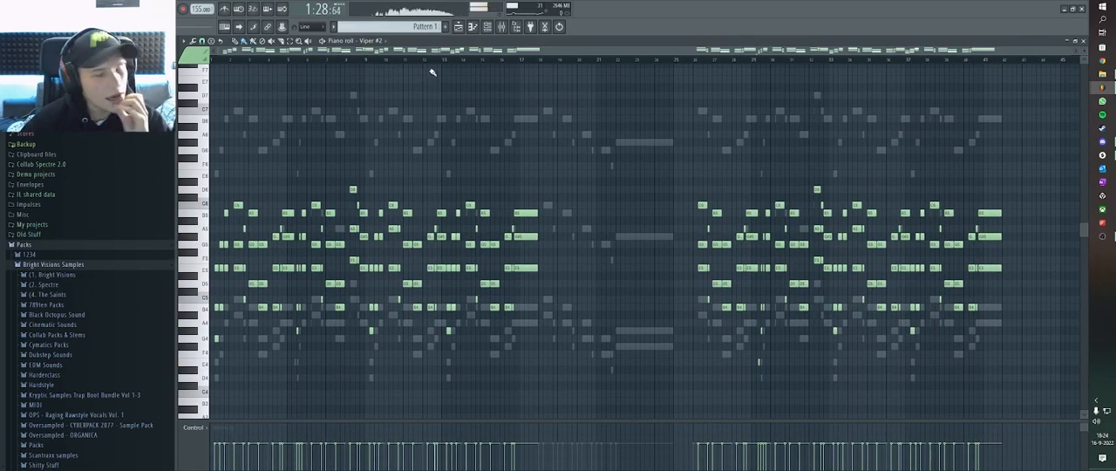
left_click(501, 27)
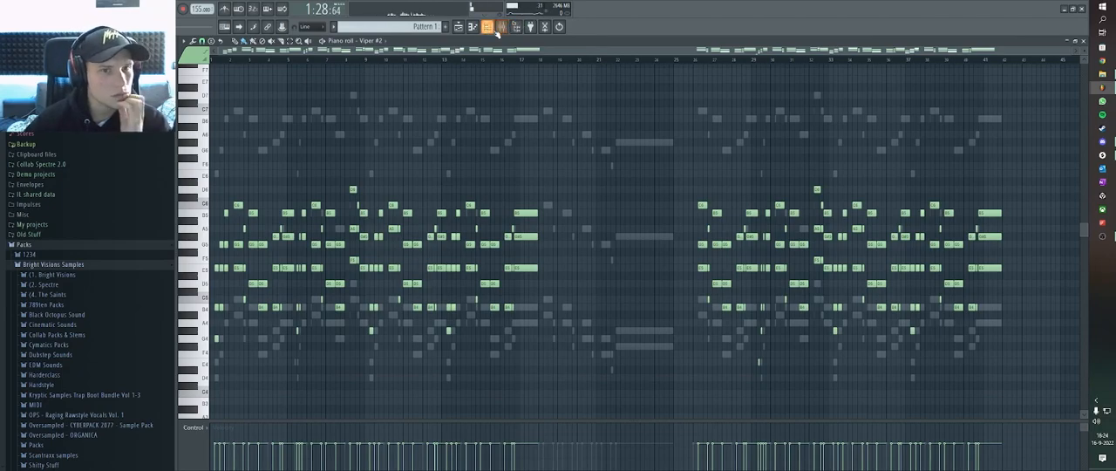
scroll(247, 67, "up", 3)
scroll(247, 67, "up", 1)
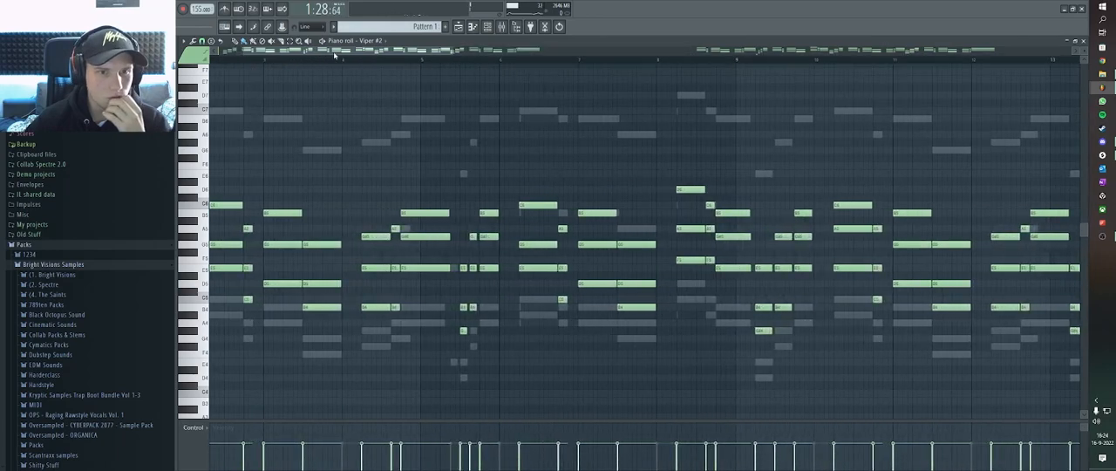
scroll(331, 65, "down", 3)
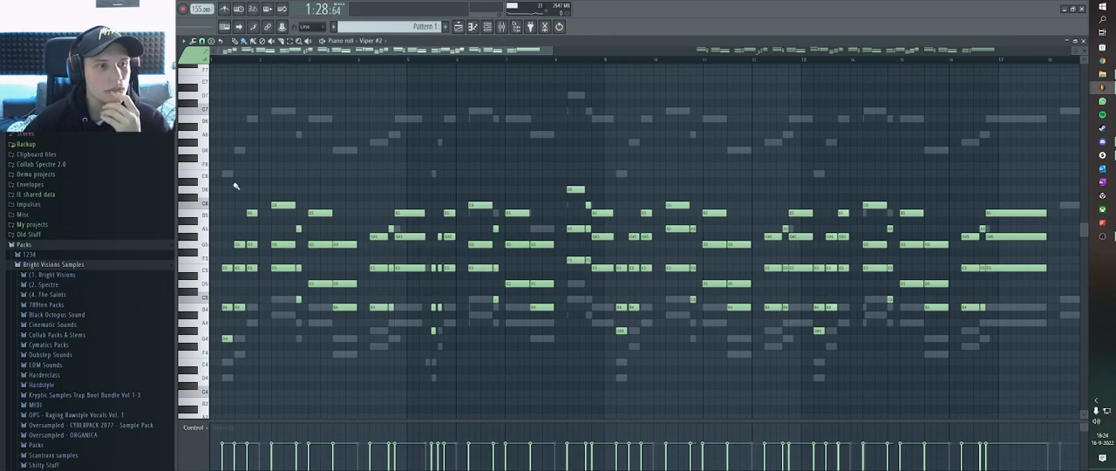
Collapse the Packs folder, open the mixer and view the effect chains on tracks 3, 4 and 2.
left_click(112, 244)
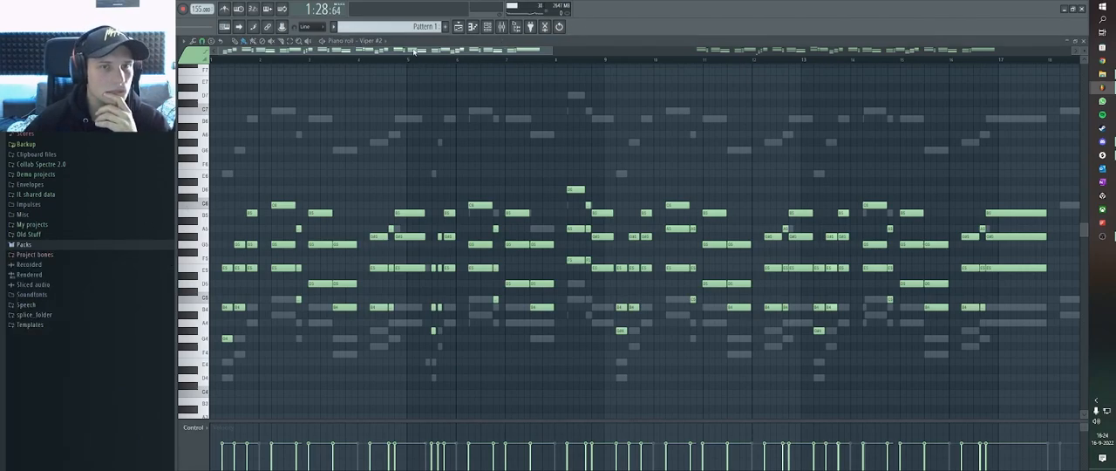
left_click(503, 27)
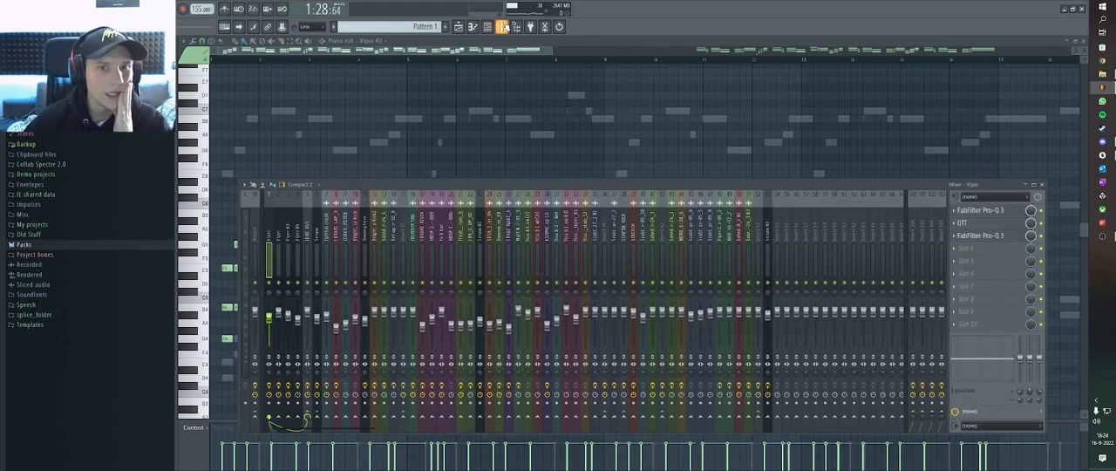
left_click(290, 250)
left_click(299, 253)
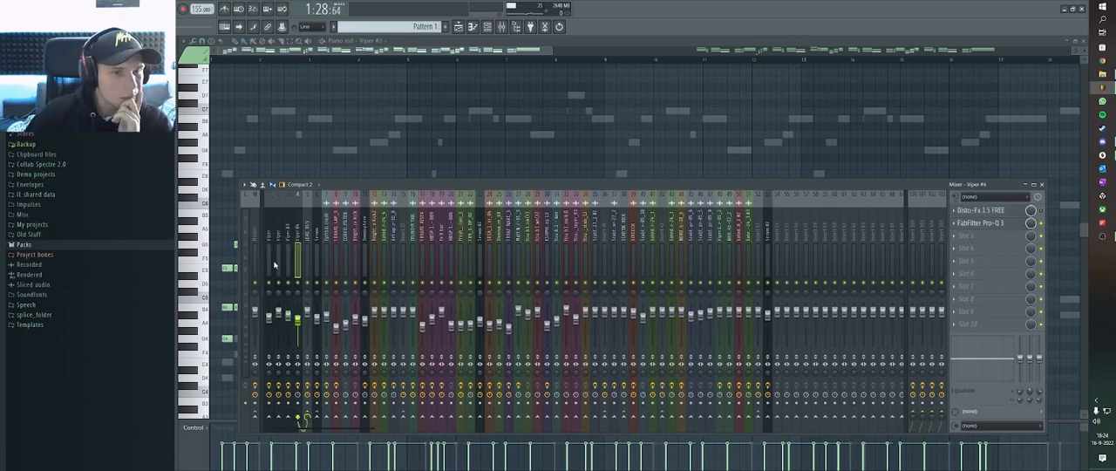
left_click(276, 264)
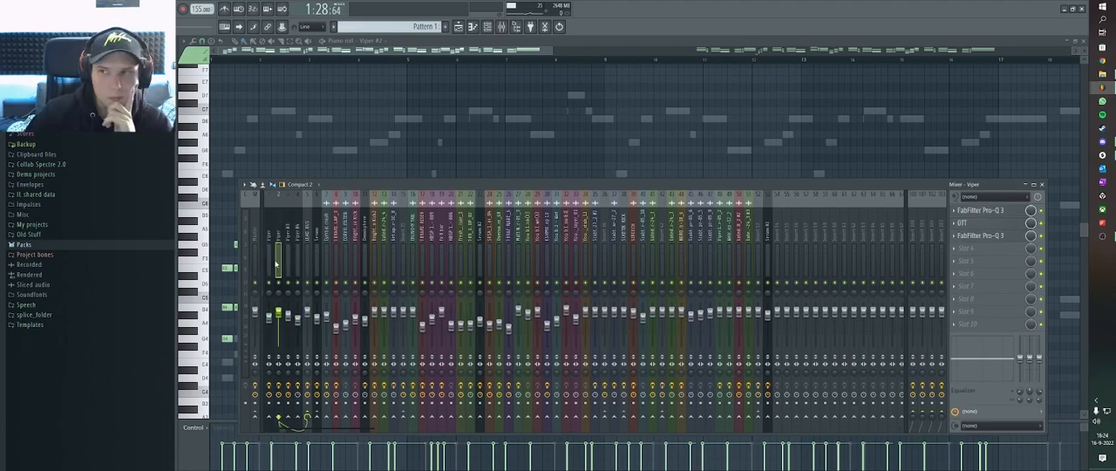
Inspect the FabFilter Pro-Q 3, OTT and second Pro-Q 3 effects on mixer track 2, Viper.
left_click(989, 211)
left_click(993, 225)
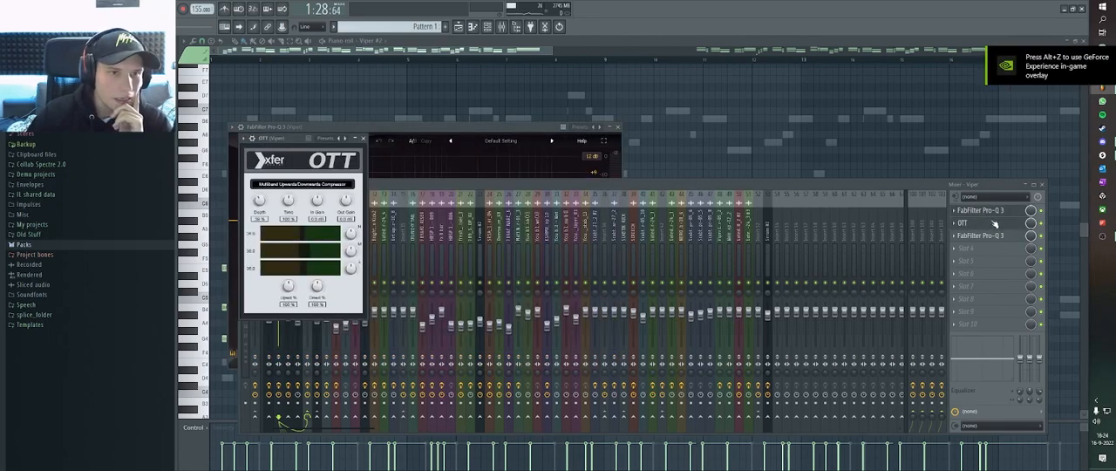
left_click(994, 224)
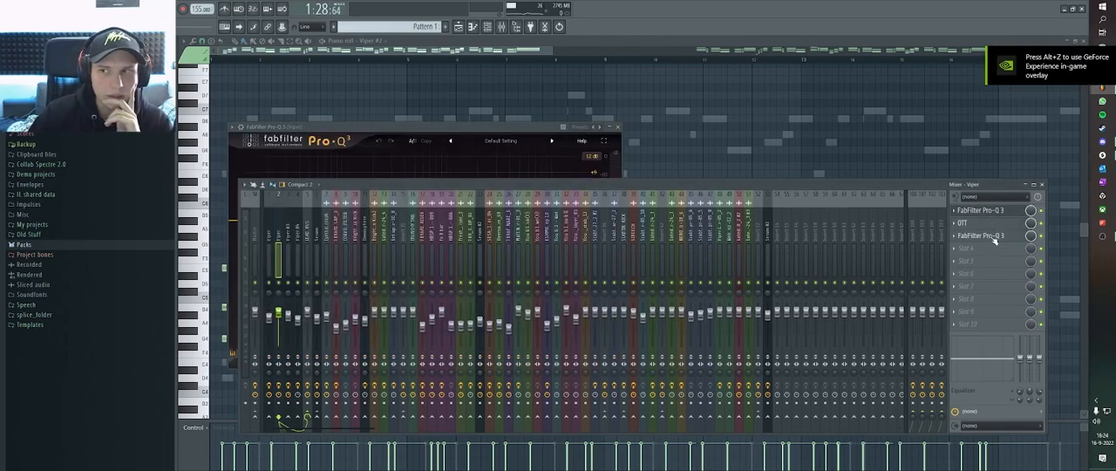
left_click(994, 241)
left_click(993, 241)
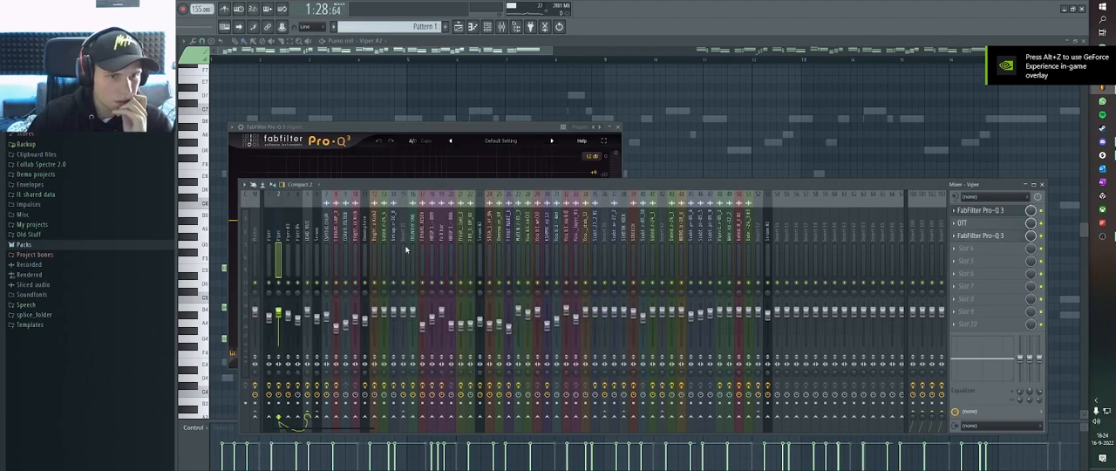
Select the Viper #4 mixer track and check its FabFilter Pro-Q 3 effect.
left_click(298, 244)
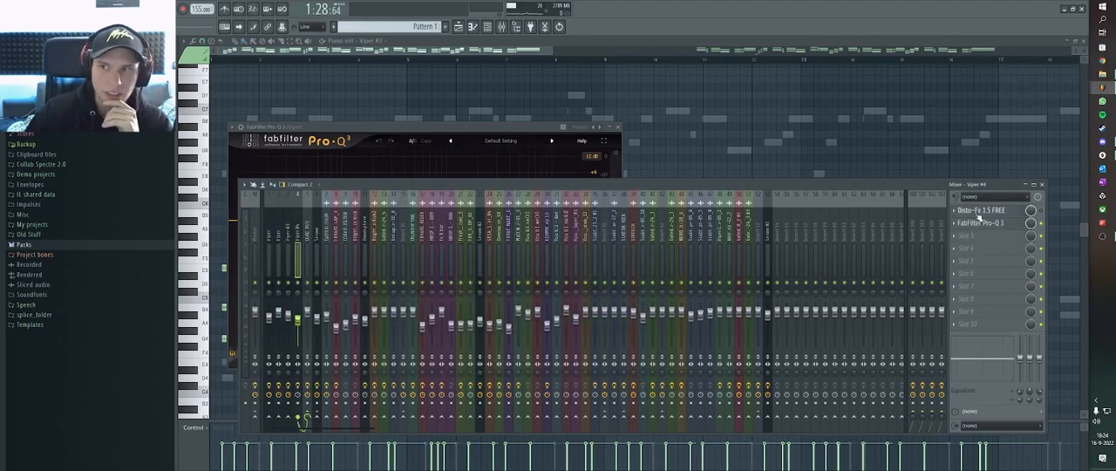
left_click(979, 227)
left_click(975, 227)
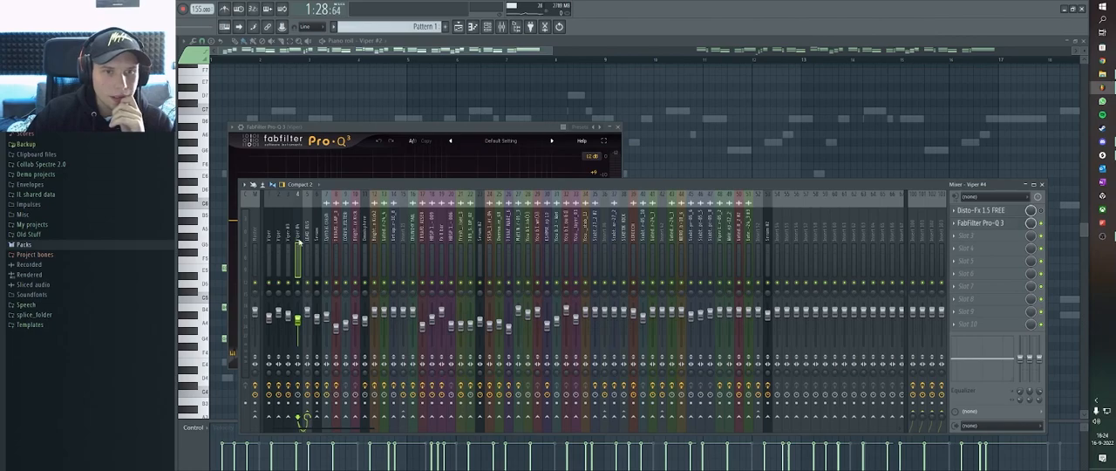
Select the LEAD BUS mixer track and inspect its C1 comp Stereo, OTT and FabFilter Pro-Q 3 effects.
left_click(306, 248)
left_click(1000, 212)
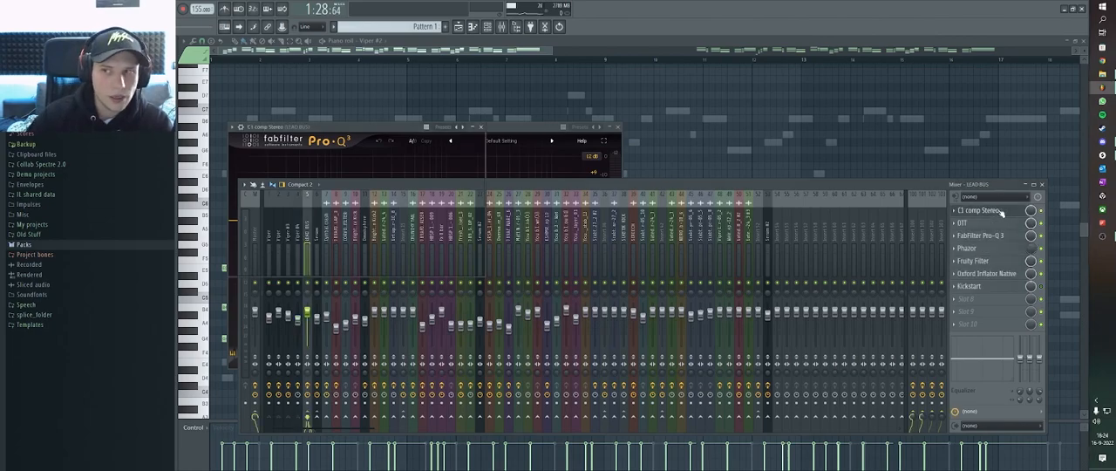
left_click(519, 190)
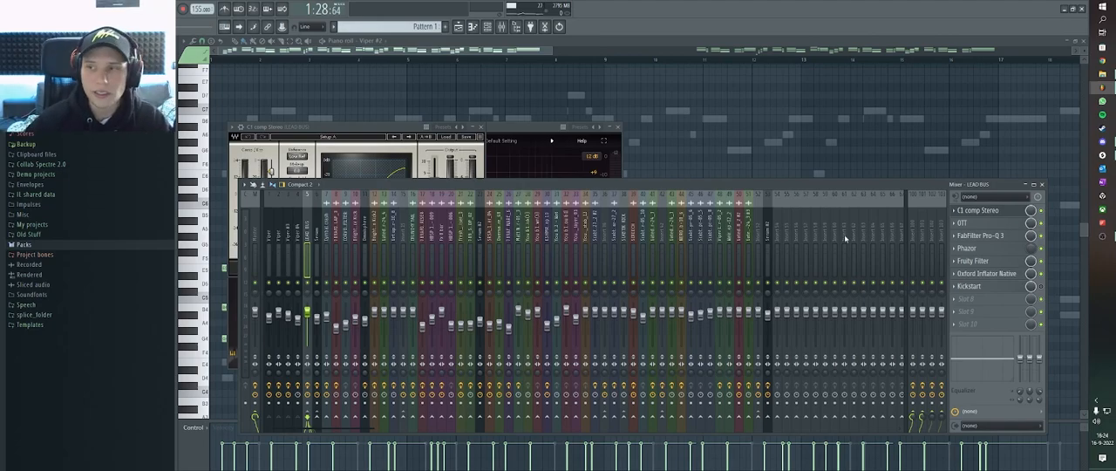
left_click(974, 223)
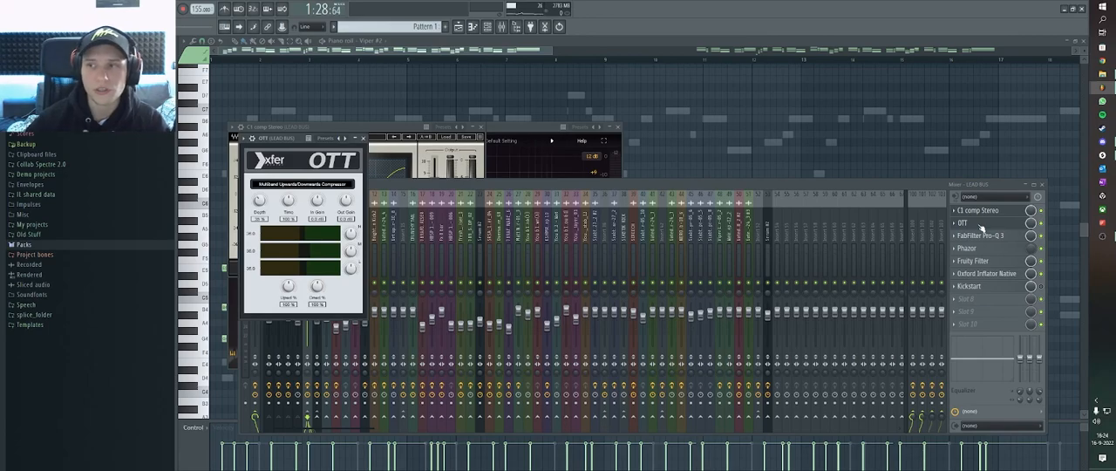
left_click(985, 235)
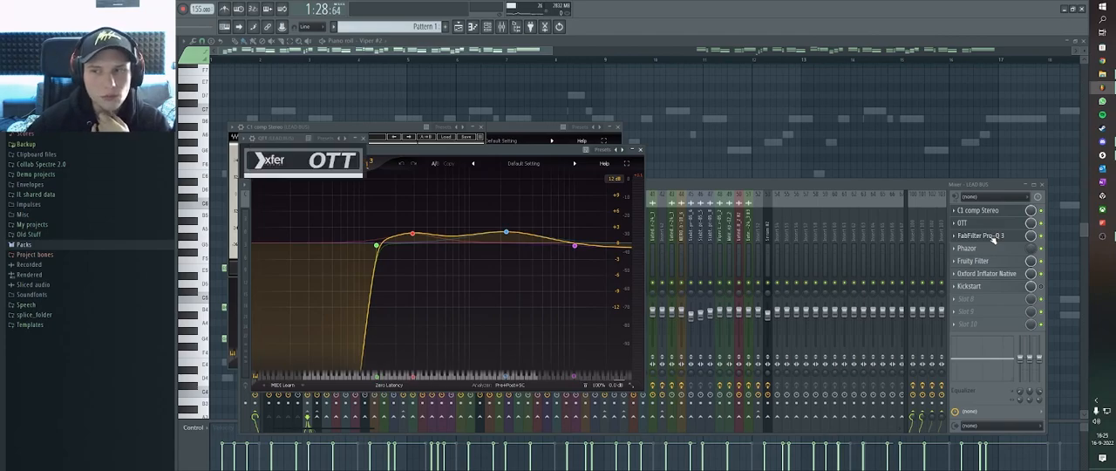
left_click(985, 236)
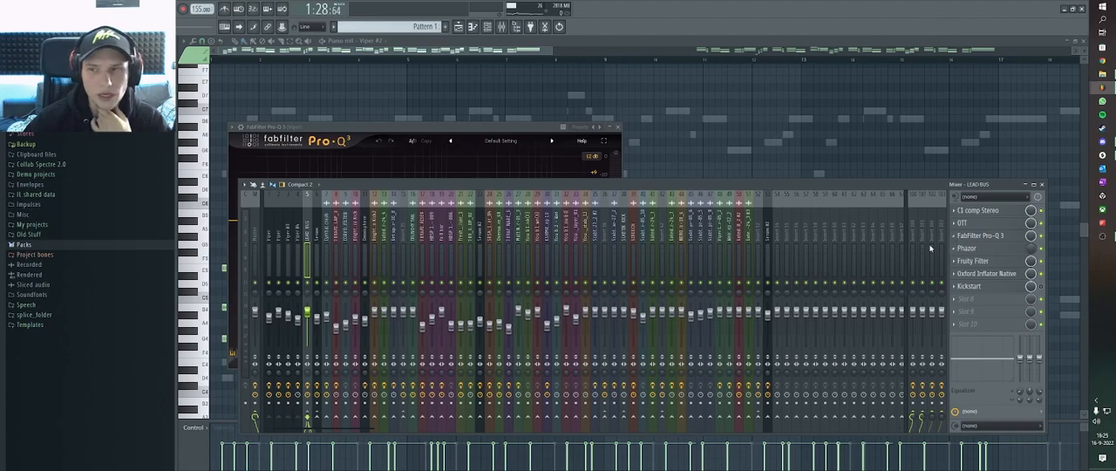
View the effect chains on mixer tracks Insert 100 and Insert 101, then return to the piano roll.
left_click(913, 251)
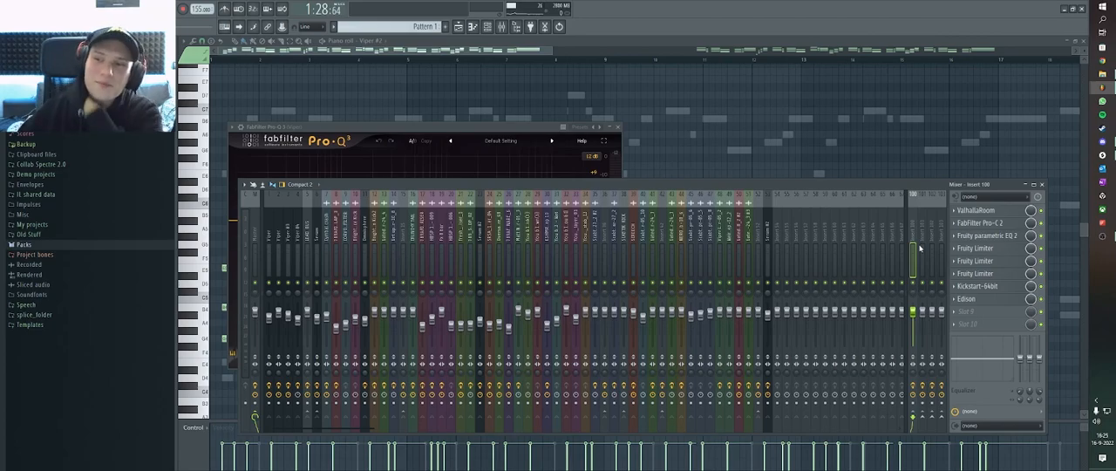
left_click(921, 251)
left_click(520, 49)
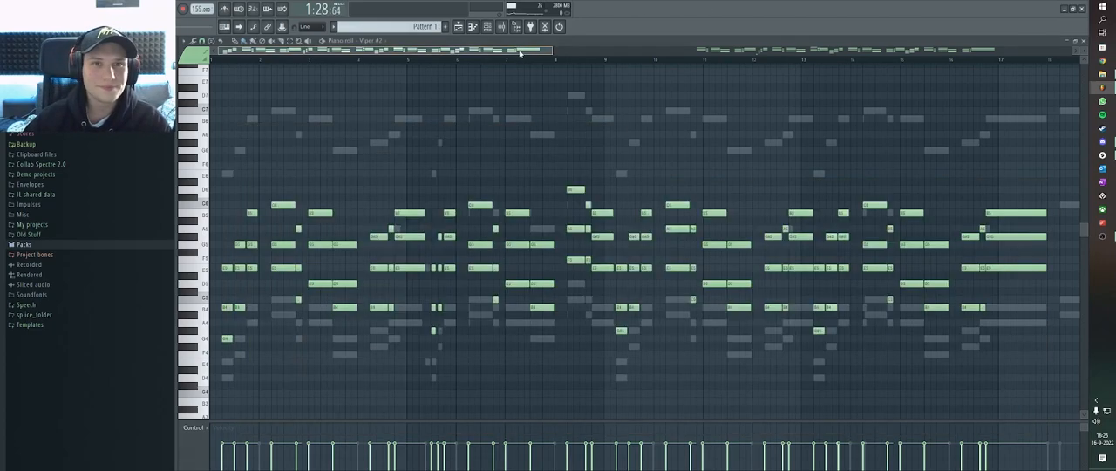
Return to the playlist and unmute all tracks that were silenced by the lead solo.
left_click(460, 27)
scroll(606, 144, "down", 2)
scroll(606, 144, "down", 3)
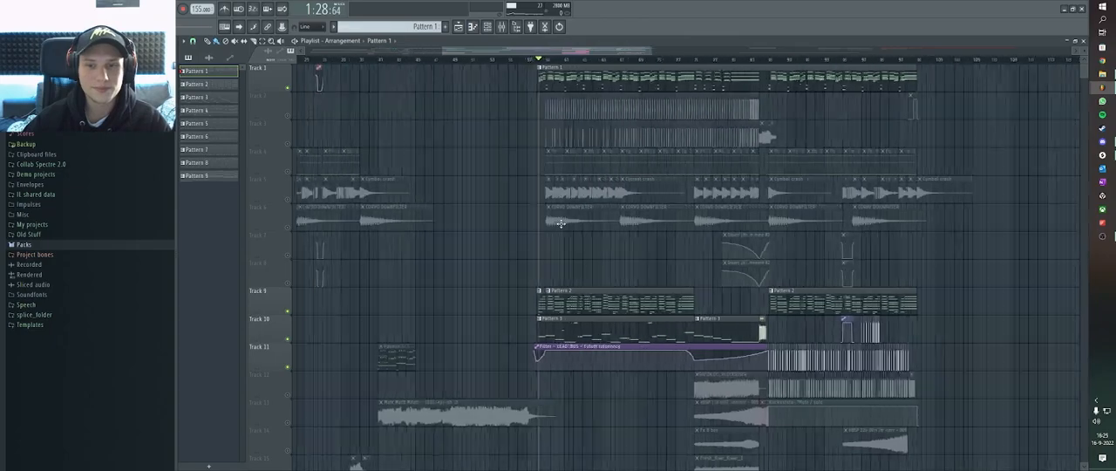
scroll(378, 111, "down", 5)
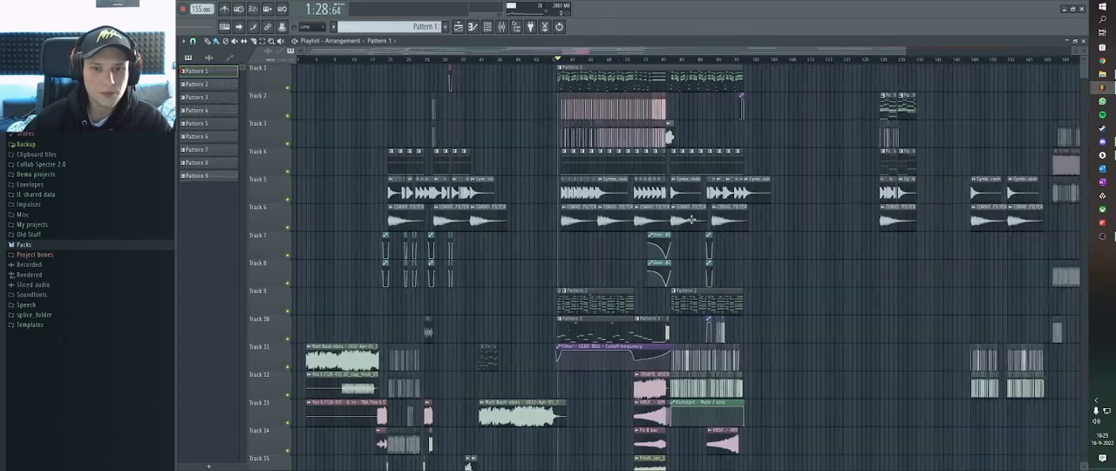
Place the playhead at 0:27 in the build-up before the first drop and view the surrounding clips.
scroll(379, 111, "up", 1)
scroll(376, 142, "up", 5)
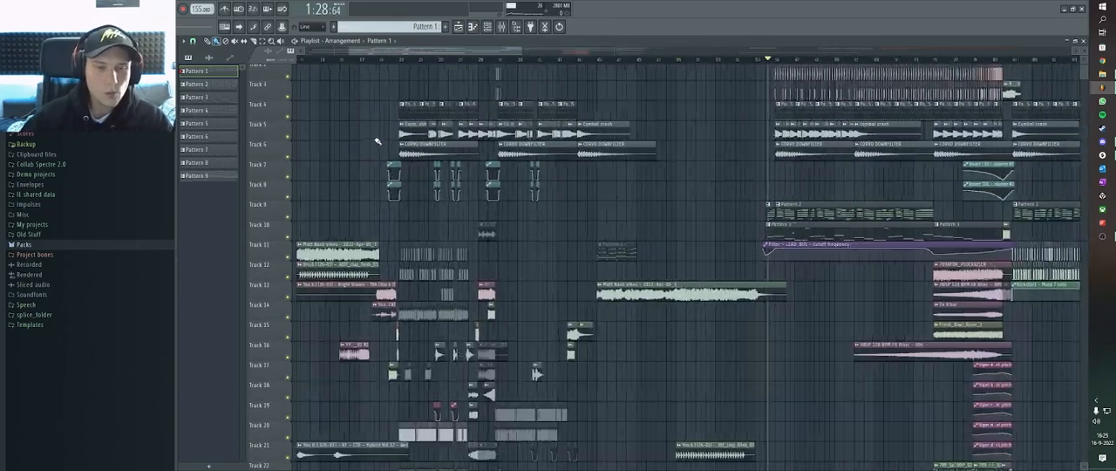
scroll(426, 99, "down", 4)
scroll(389, 67, "up", 3)
left_click(387, 61)
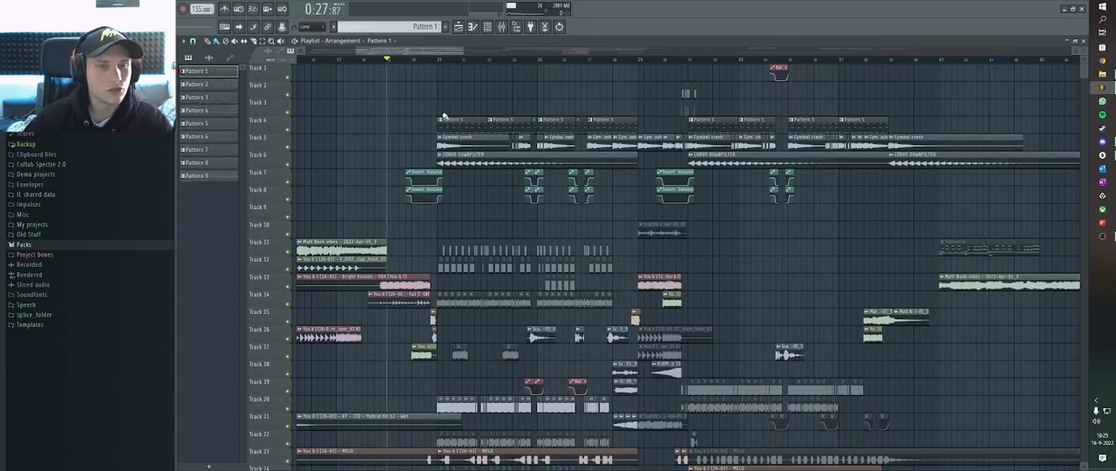
scroll(429, 167, "up", 3)
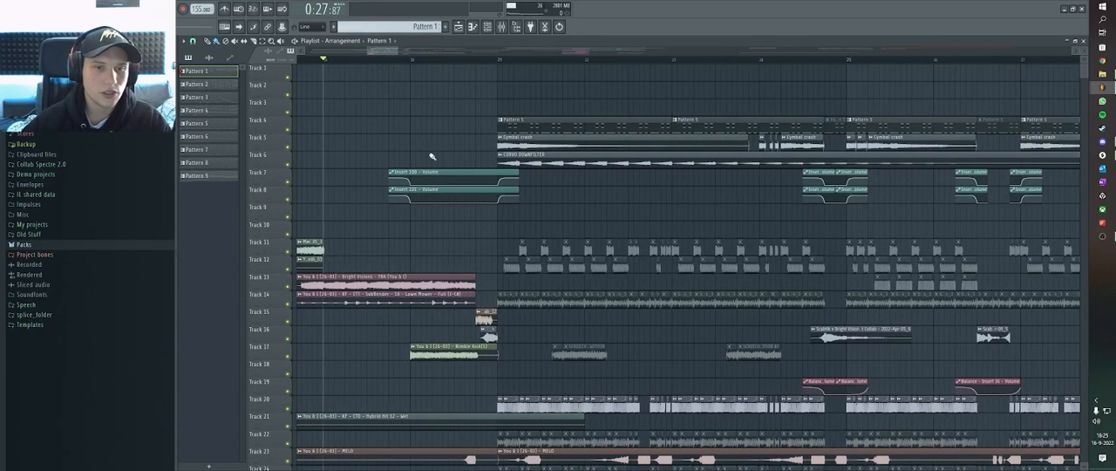
scroll(488, 218, "down", 3)
scroll(548, 257, "up", 3)
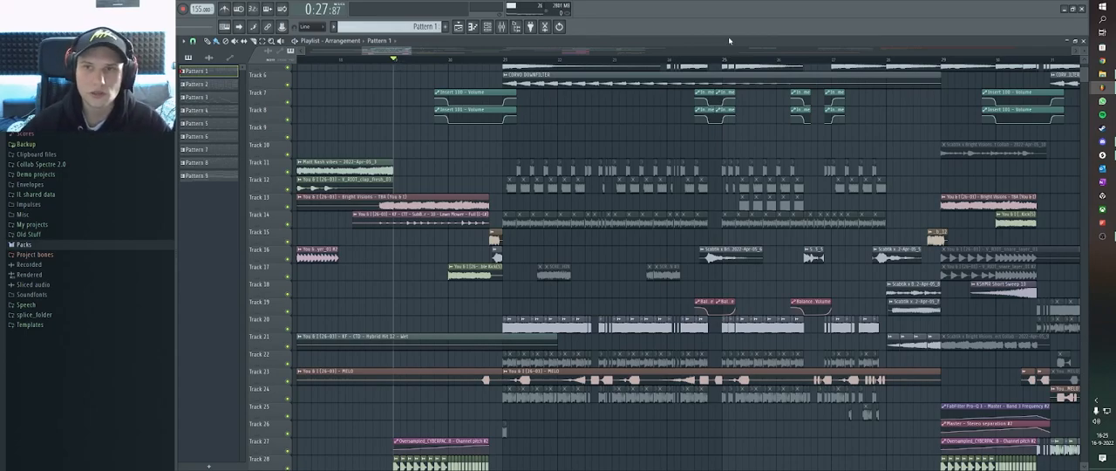
Move the playhead to 0:36, then back to 0:29 just before the first drop, and start playback.
left_click(695, 60)
scroll(640, 161, "up", 4)
scroll(640, 162, "down", 4)
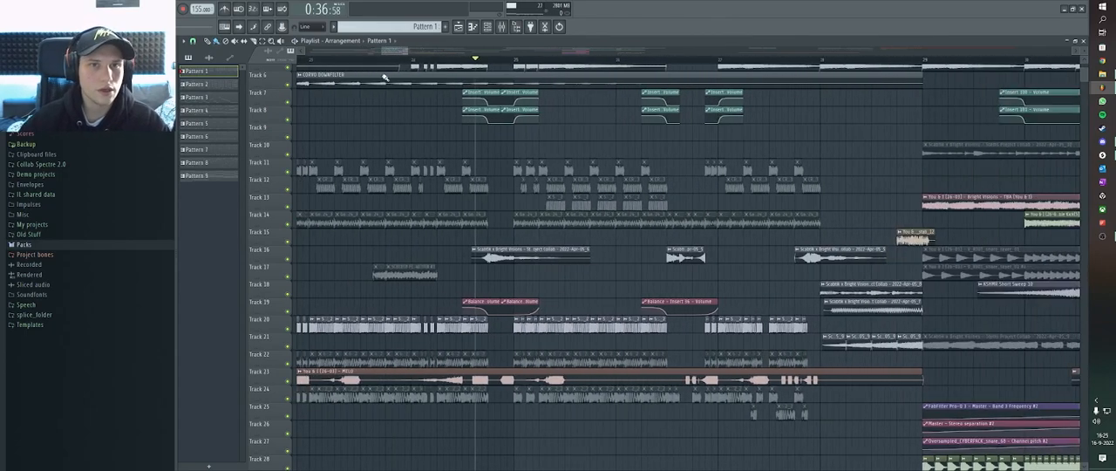
scroll(430, 64, "down", 4)
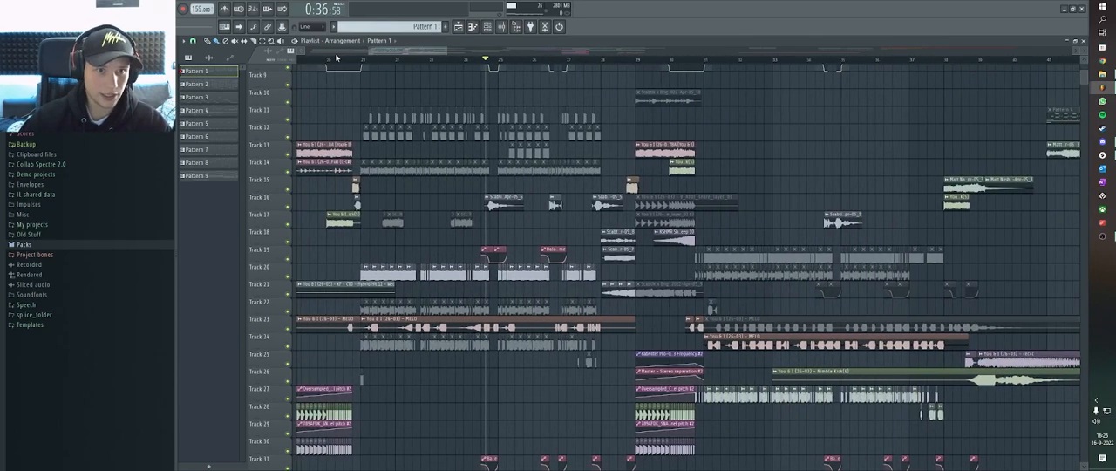
left_click(327, 61)
scroll(359, 145, "up", 4)
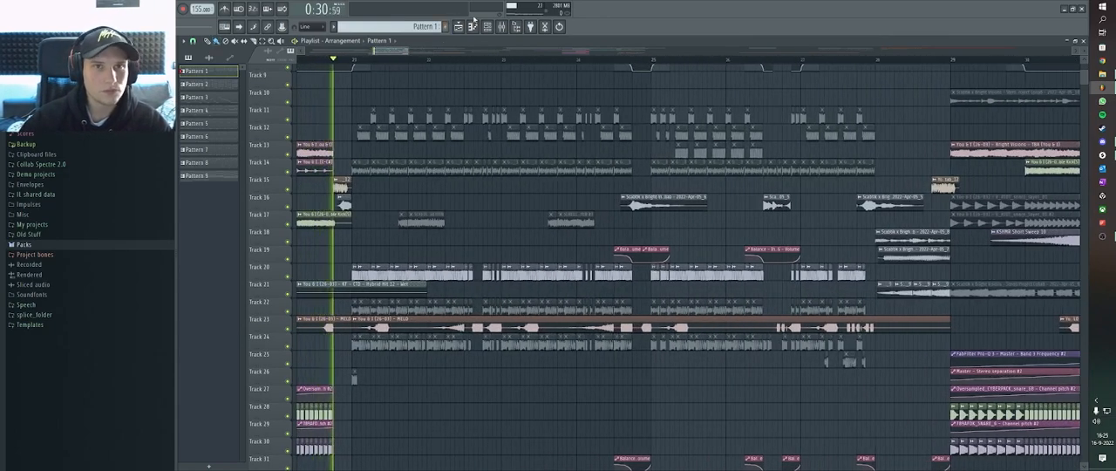
Check the mixer and the Viper channels in the channel rack, then return to the playlist.
left_click(502, 27)
left_click(487, 27)
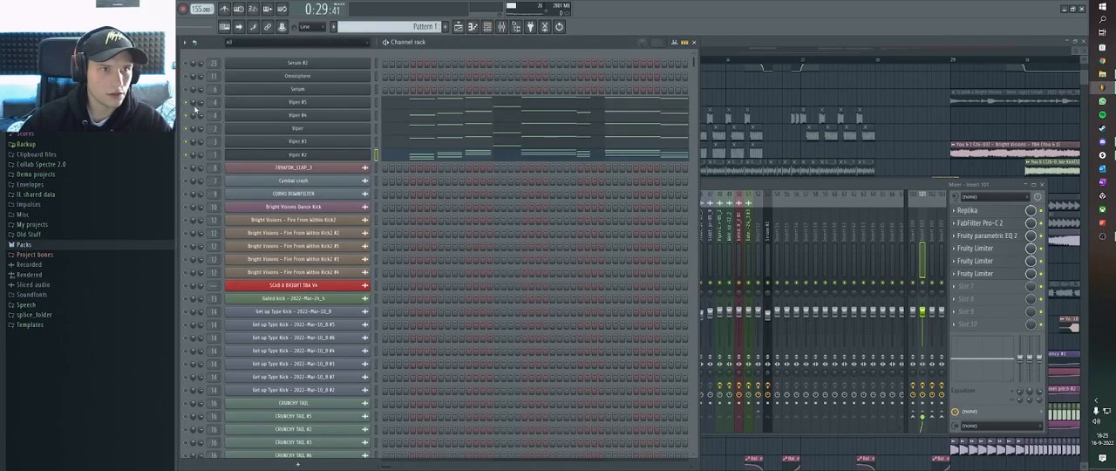
left_click(733, 45)
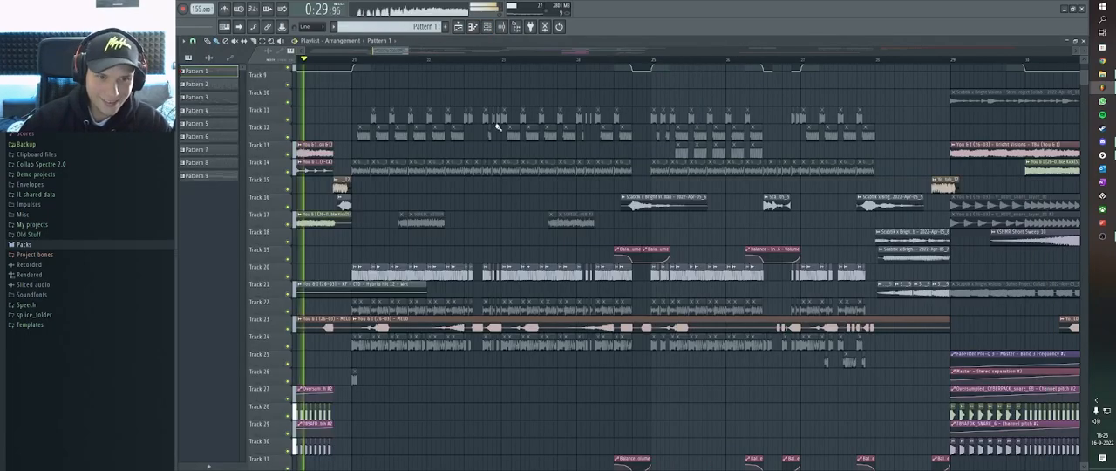
Play the first drop from 0:29 with all tracks, follow its layers in the playlist, and stop playback.
scroll(524, 106, "down", 2)
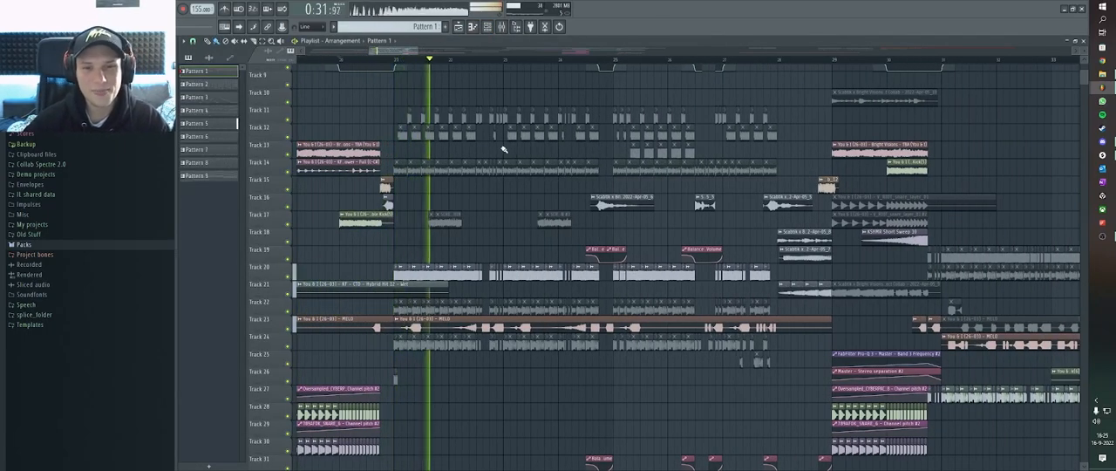
scroll(626, 229, "up", 3)
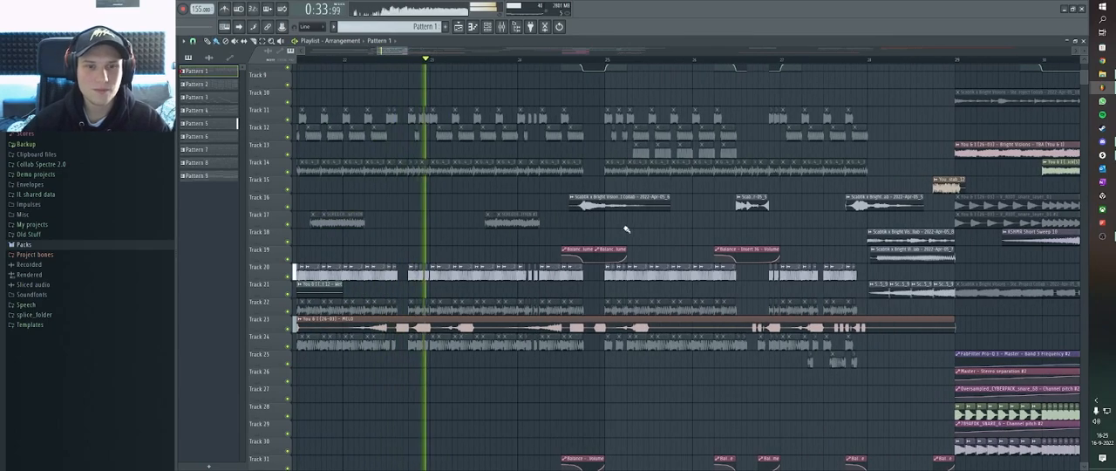
scroll(626, 228, "down", 1)
scroll(626, 228, "down", 2)
scroll(627, 239, "up", 2)
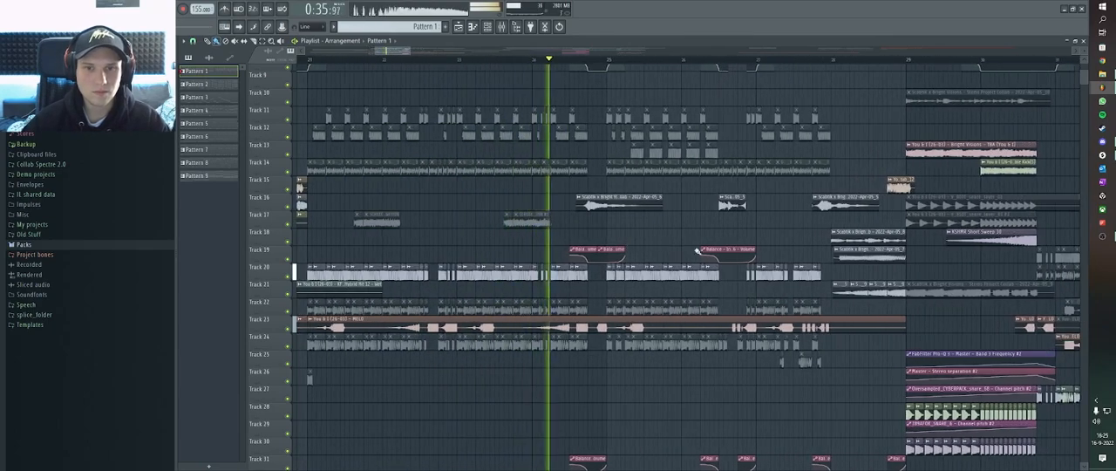
scroll(729, 257, "up", 2)
scroll(789, 245, "up", 4)
scroll(756, 247, "down", 3)
scroll(756, 246, "down", 2)
scroll(740, 246, "down", 3)
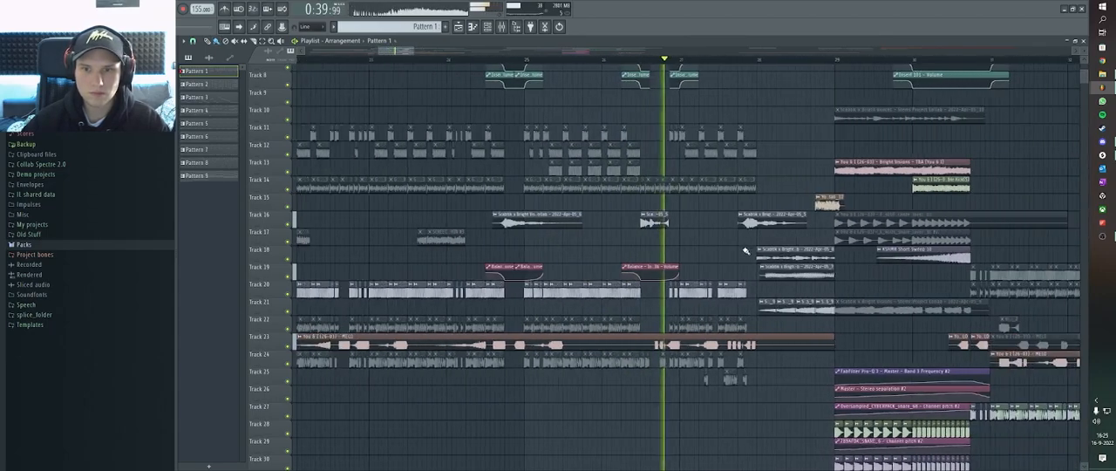
scroll(822, 260, "up", 2)
left_click(749, 220, "ctrl")
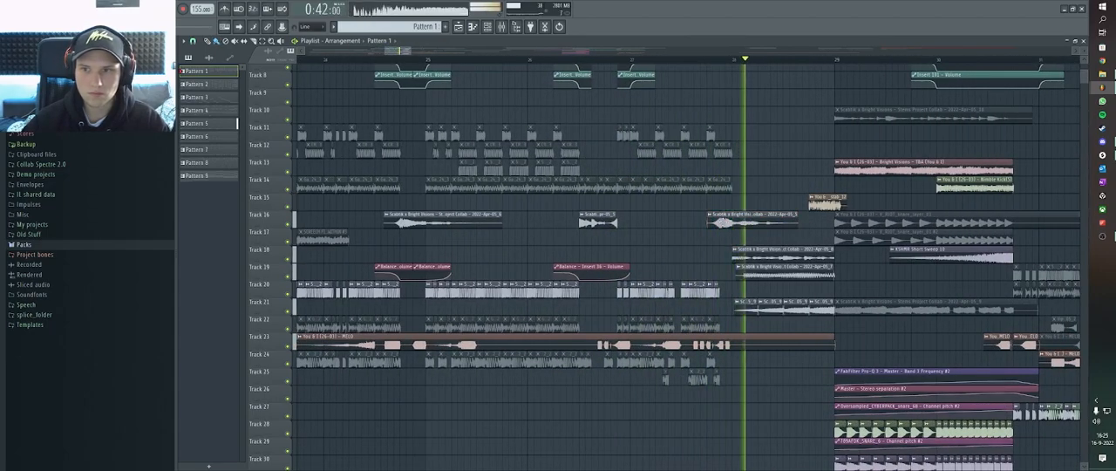
scroll(809, 260, "down", 2)
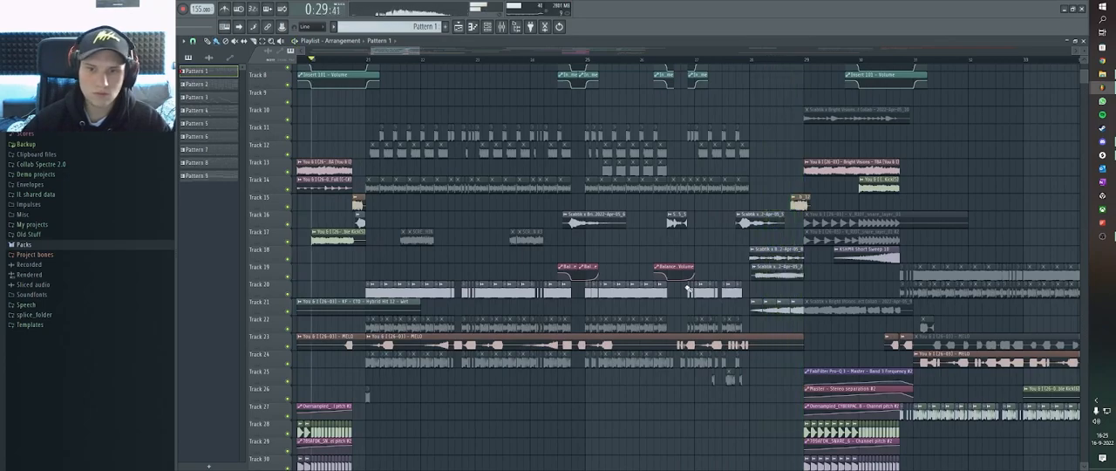
scroll(282, 346, "up", 3)
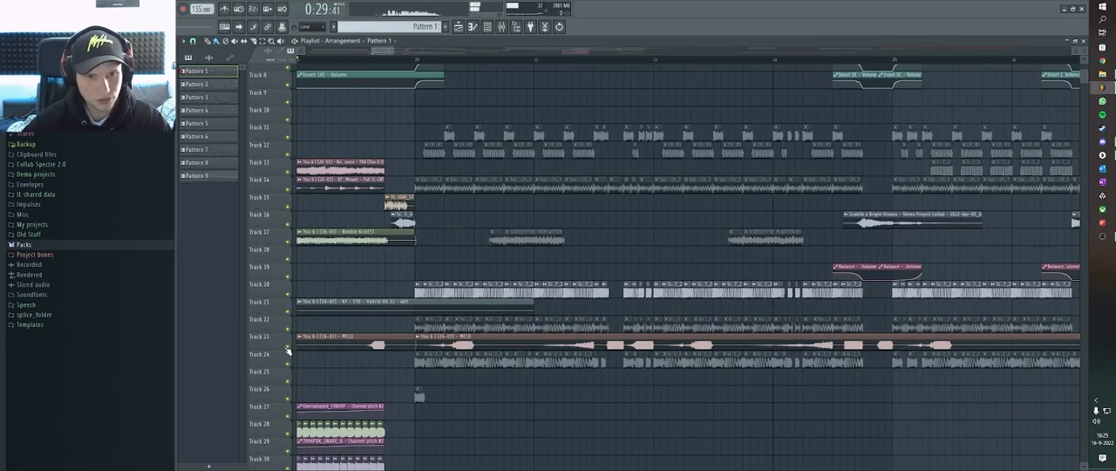
Solo the MELO clips on Track 23, set the playhead at 0:30, and enable Track 16 alongside it.
right_click(285, 346)
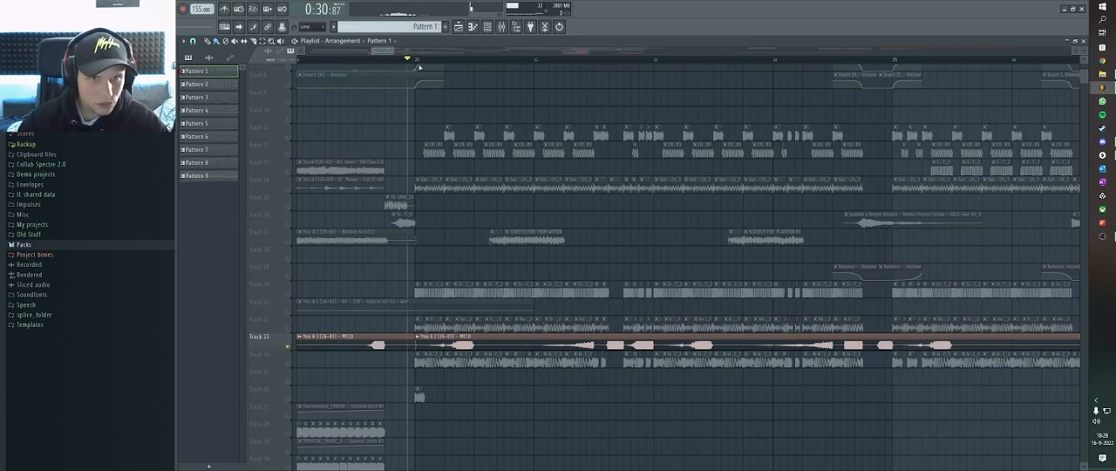
scroll(660, 249, "down", 2)
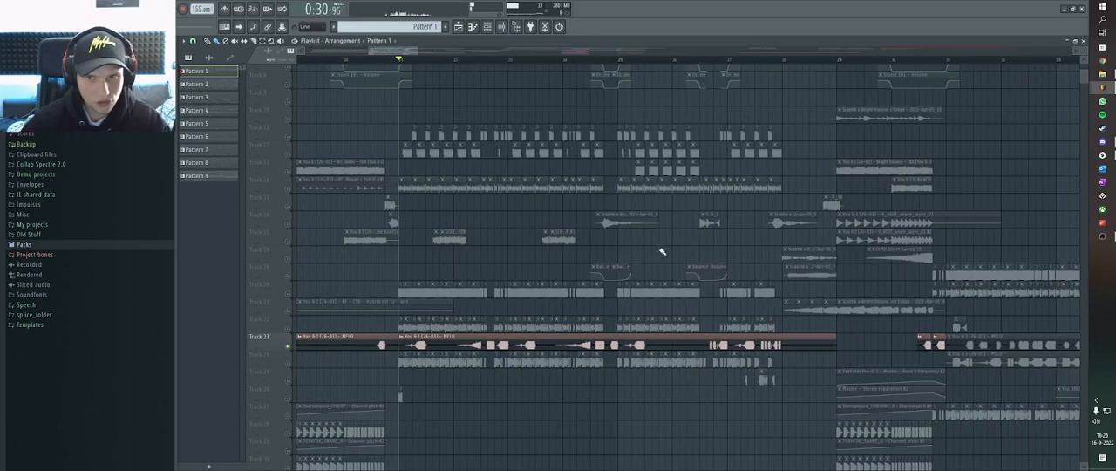
left_click(288, 225)
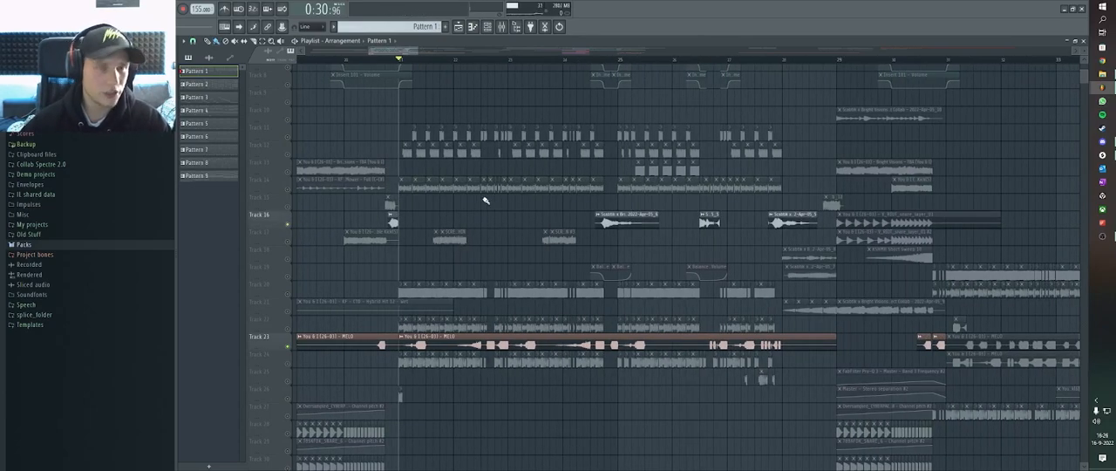
scroll(433, 58, "down", 2)
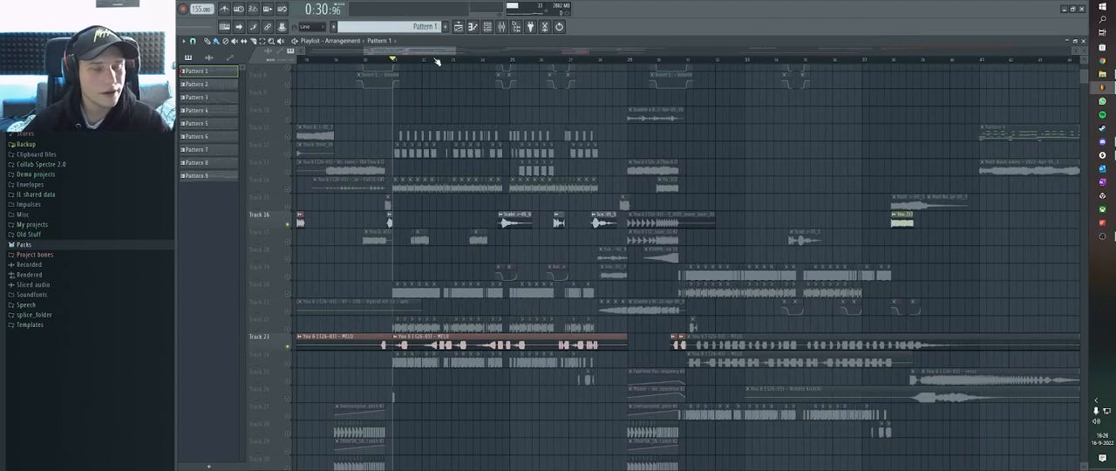
Browse Packs to the Dubstep Sounds Virtual Riot sample pack and expand its V_RIOT_bass_loops folder.
left_click(135, 247)
scroll(117, 279, "down", 3)
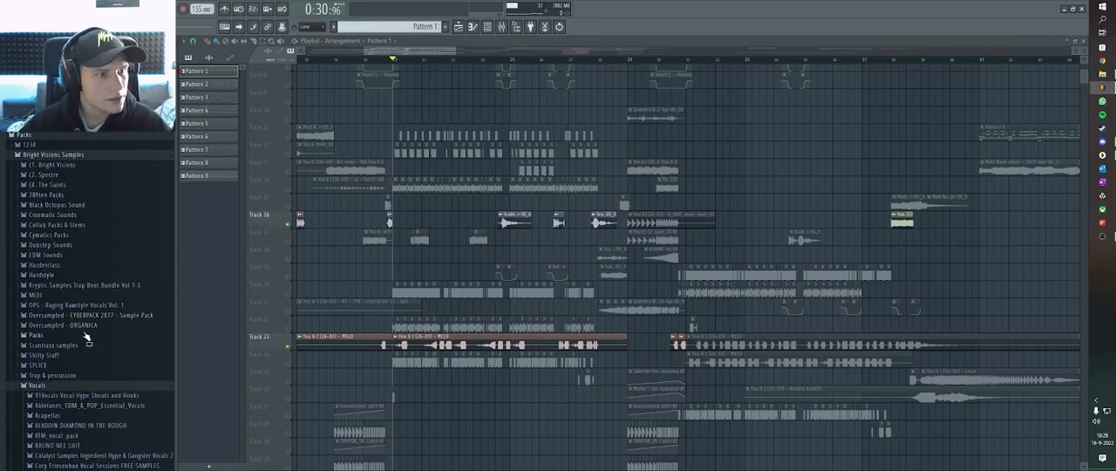
left_click(68, 245)
left_click(79, 254)
left_click(85, 264)
left_click(84, 286)
left_click(86, 287)
left_click(92, 286)
left_click(96, 276)
left_click(119, 297)
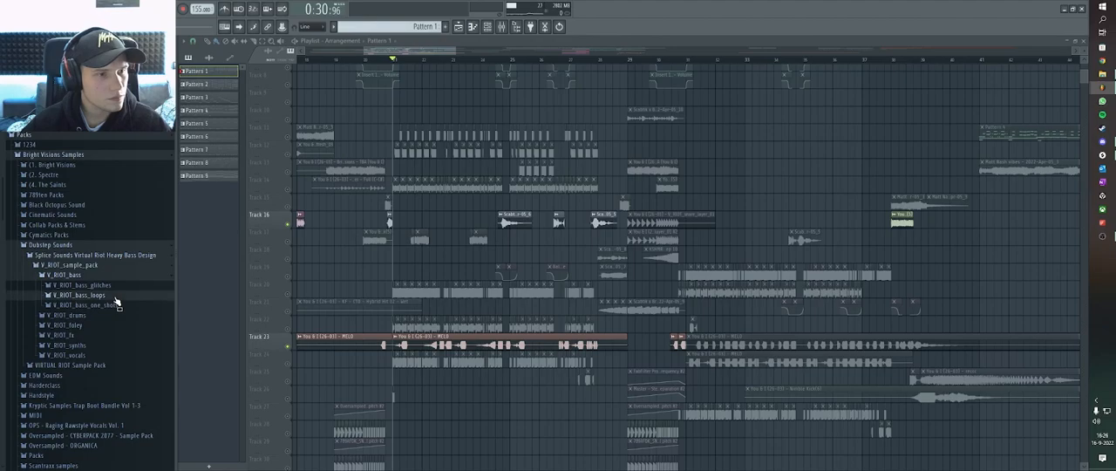
Play the soloed melody from 0:30, then preview the sample V_RIOT_bass_loop_combinator_03_150_E.
key("space")
scroll(490, 327, "up", 3)
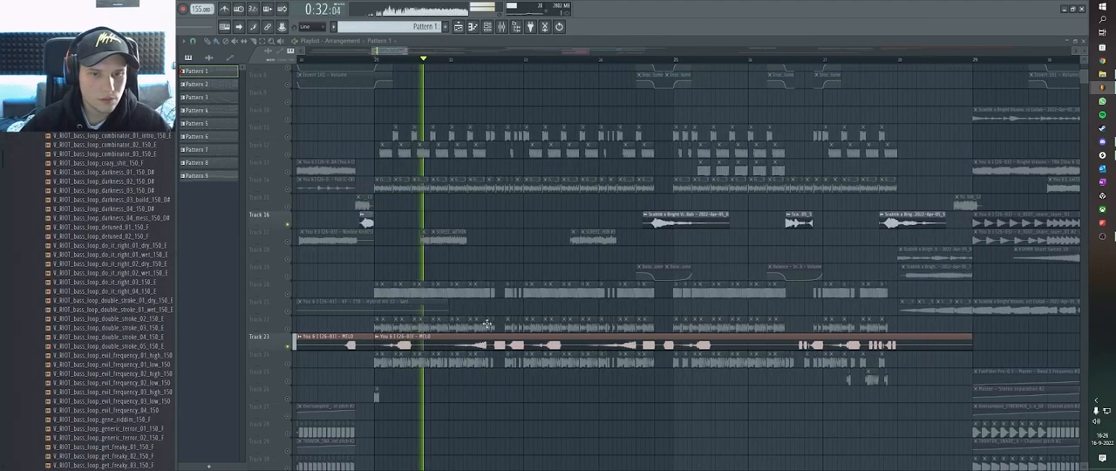
scroll(490, 327, "down", 2)
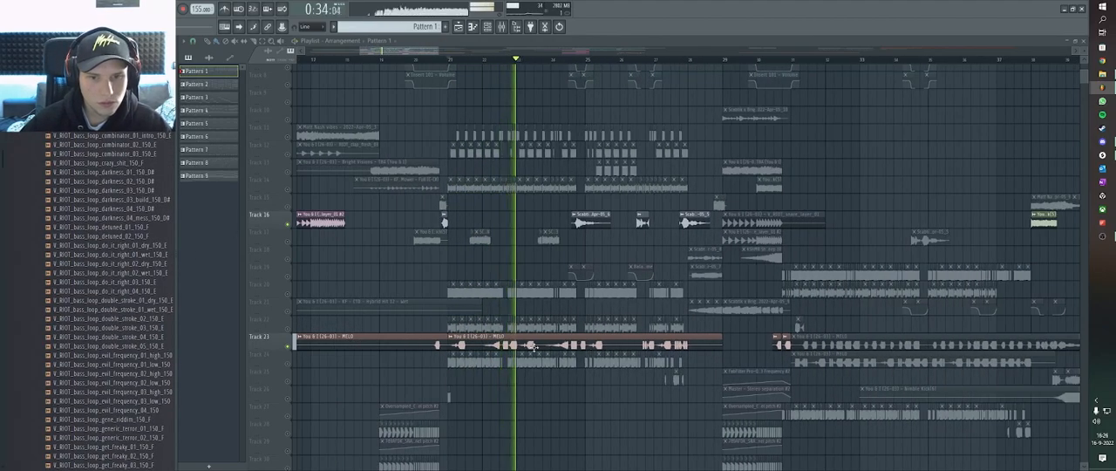
key("space")
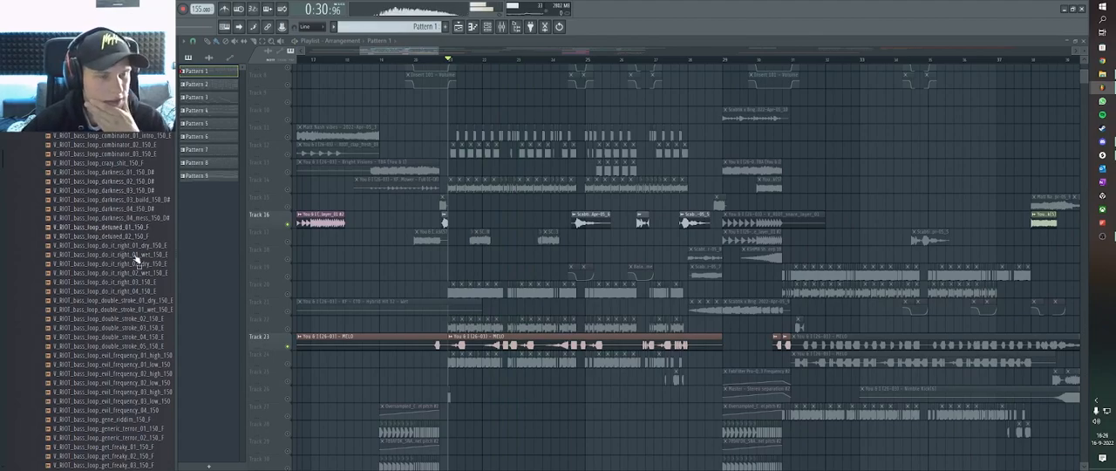
left_click(105, 155)
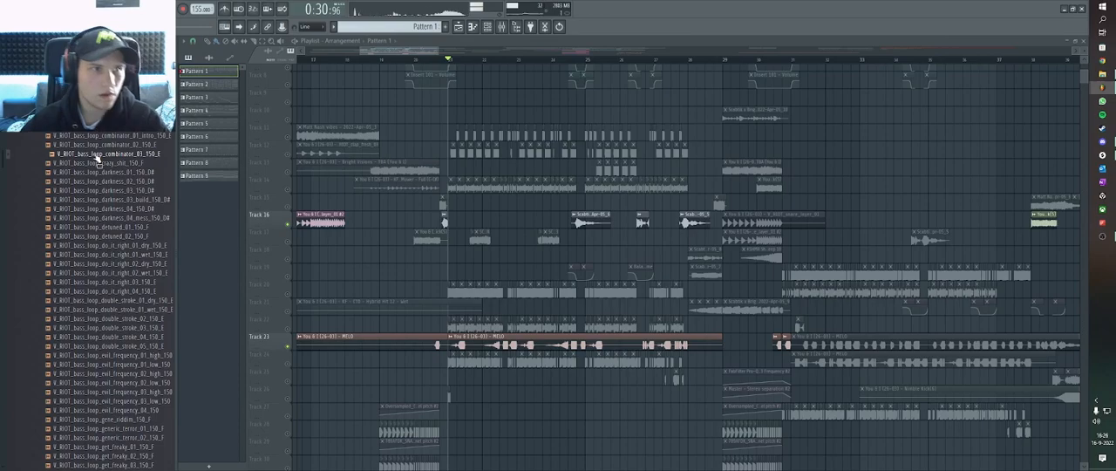
Add a new empty arrangement and place V_RIOT_bass_loop_combinator_03_150_E at the start of Track 3.
scroll(312, 79, "left", 1)
left_click(343, 41)
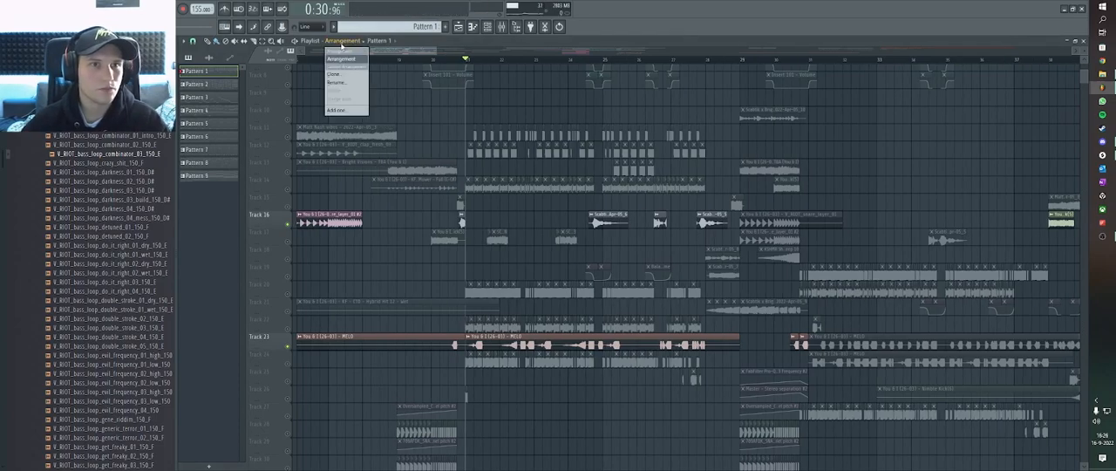
left_click(364, 111)
key("Return")
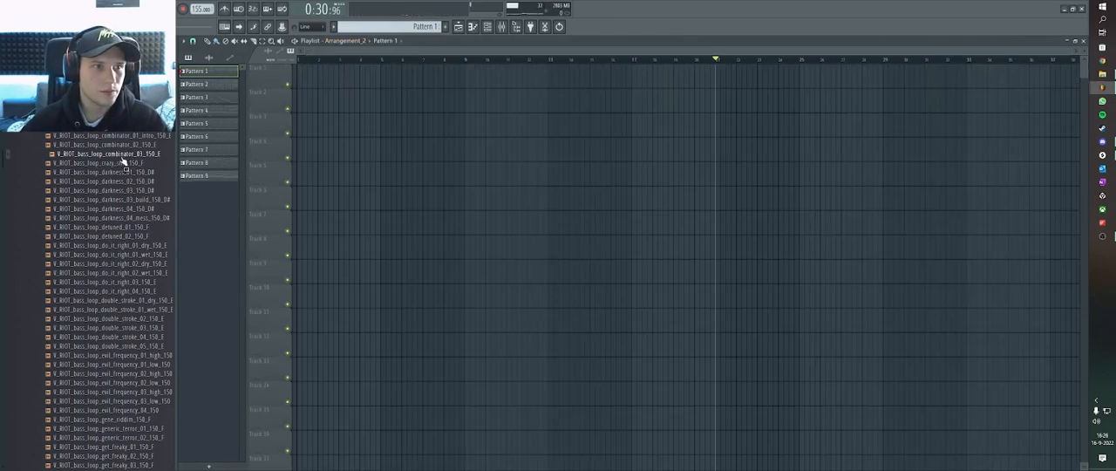
left_click_drag(481, 119, 280, 122)
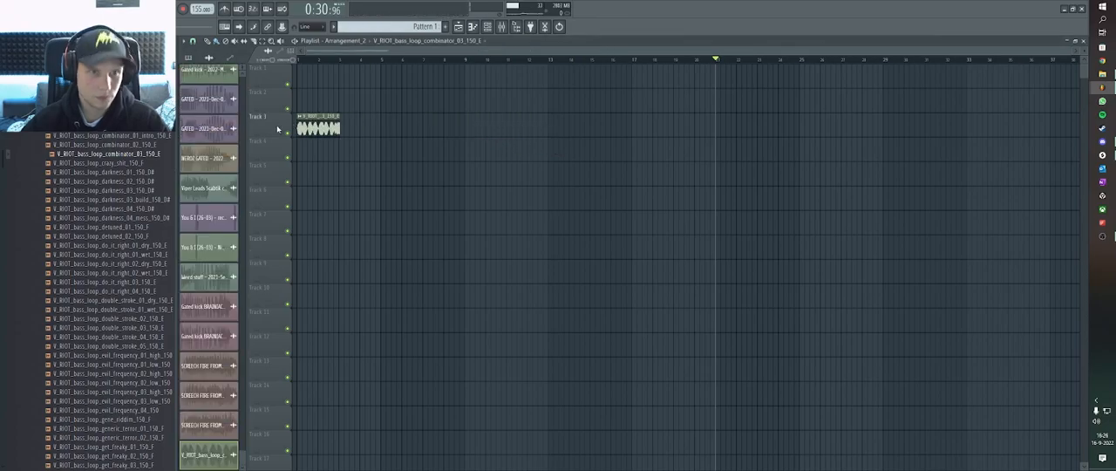
scroll(268, 116, "up", 6)
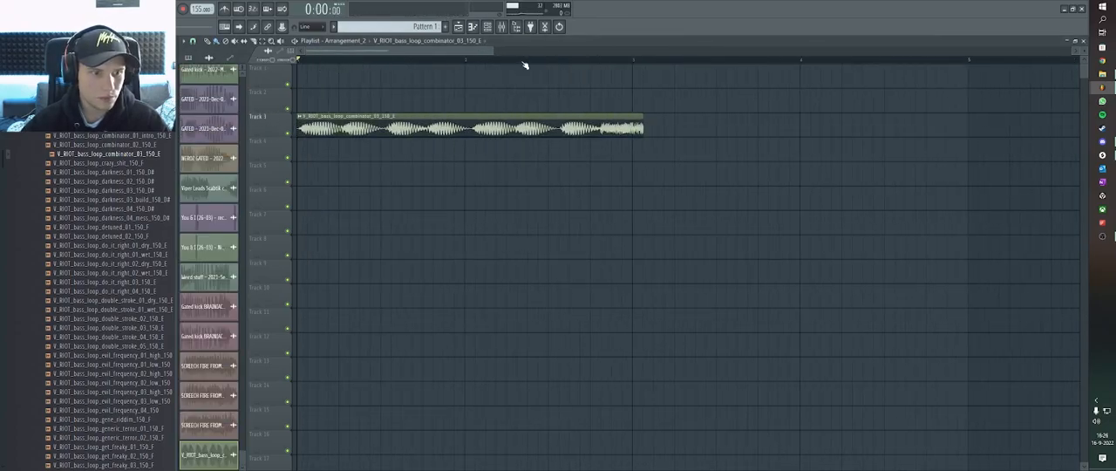
Select the bass-loop clip and route its sample channel to mixer track 54.
key("ctrl+a")
double_click(433, 117)
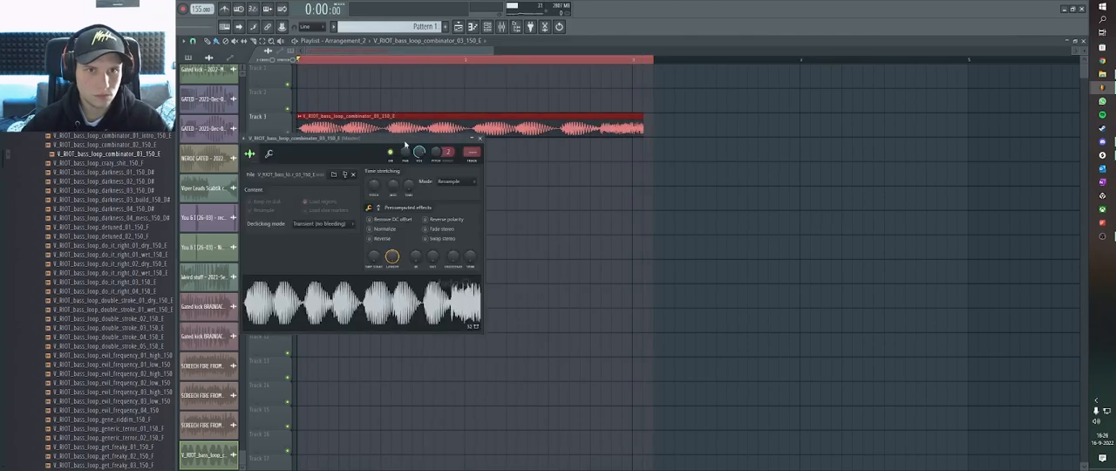
left_click(478, 161)
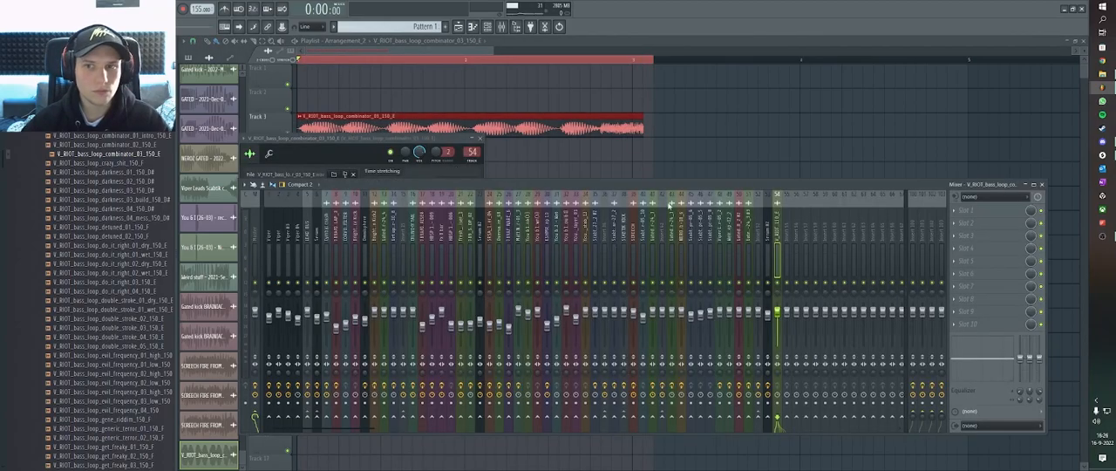
Load FabFilter Pro-Q 3 in the bass loop's first effect slot with a midrange bell boost of about 23 dB.
left_click(968, 224)
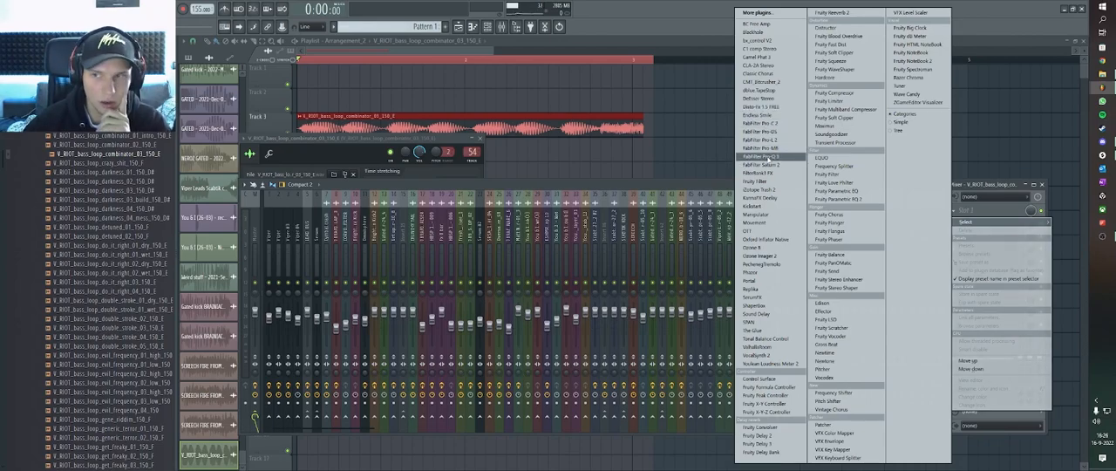
left_click_drag(766, 157, 768, 159)
left_click_drag(534, 161, 365, 142)
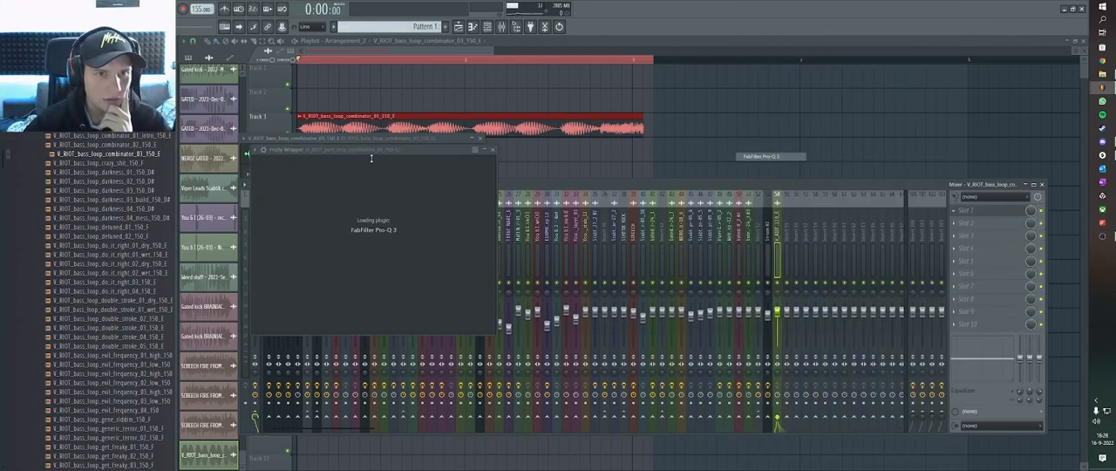
left_click_drag(427, 243, 455, 191)
scroll(447, 183, "up", 3)
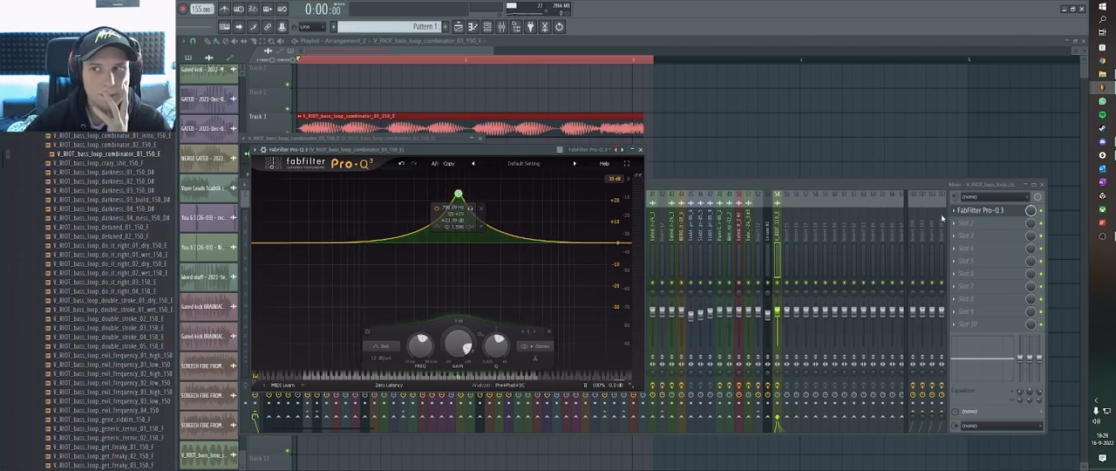
Load Disto-Fx 1.5 FREE in the bass loop's second effect slot.
left_click(962, 227)
left_click(966, 223)
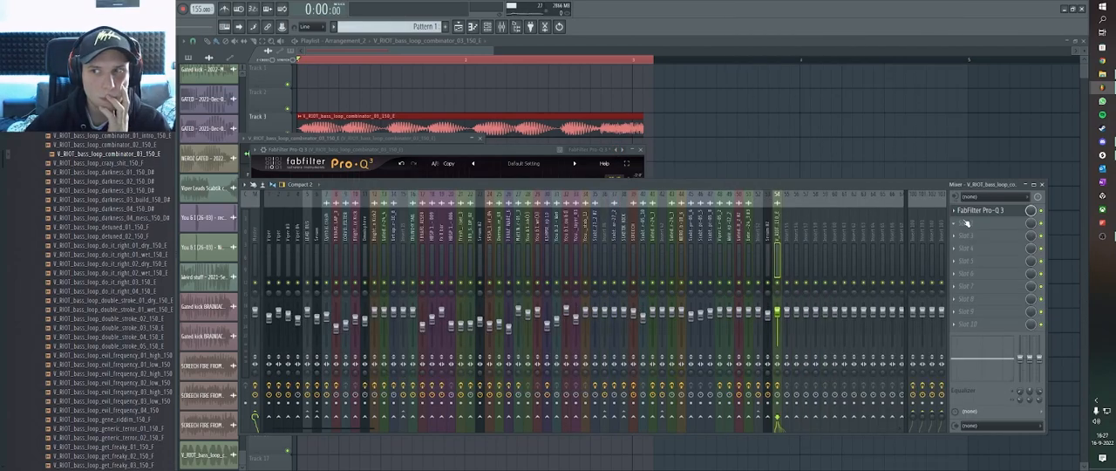
double_click(471, 113)
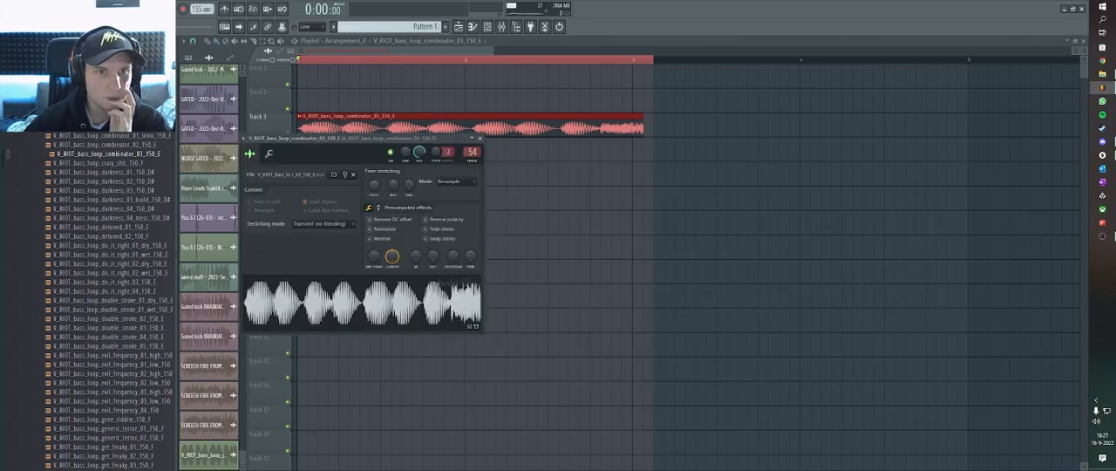
left_click(503, 26)
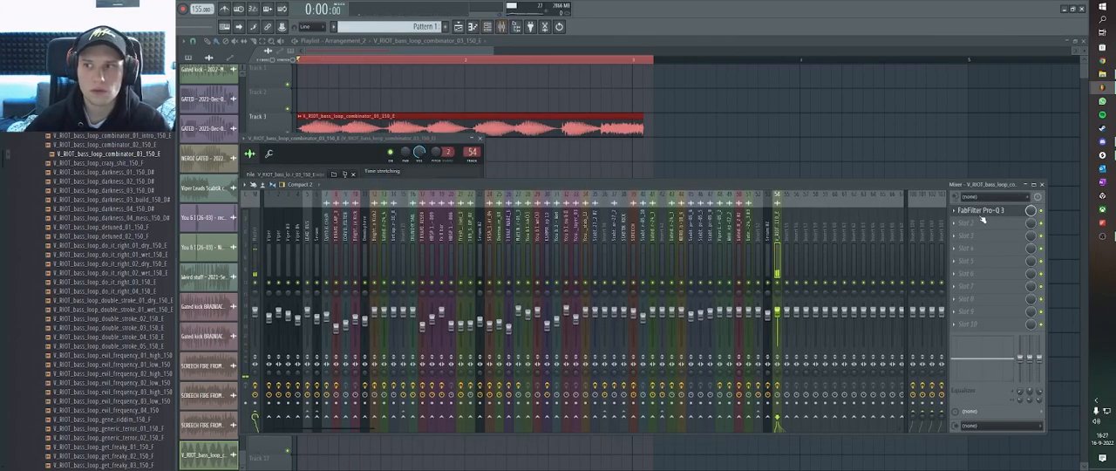
left_click(985, 220)
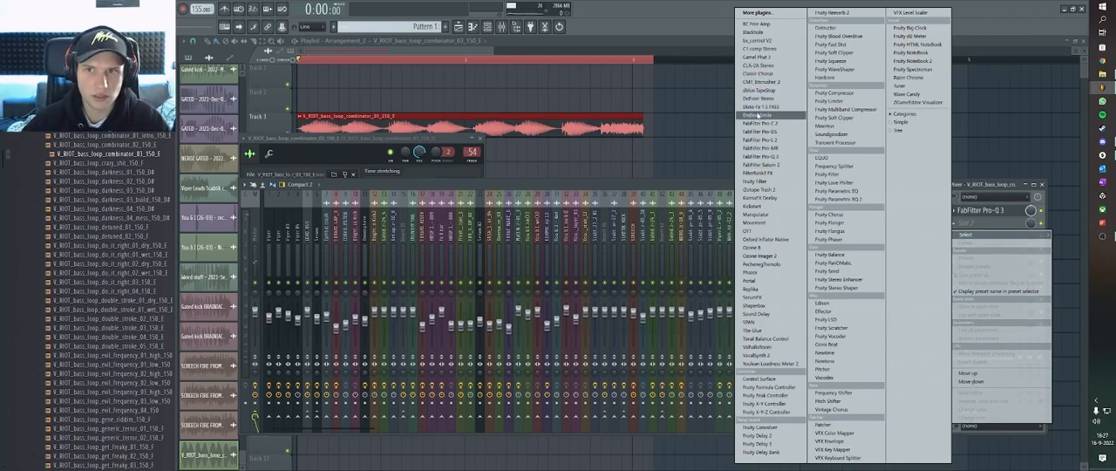
left_click(751, 107)
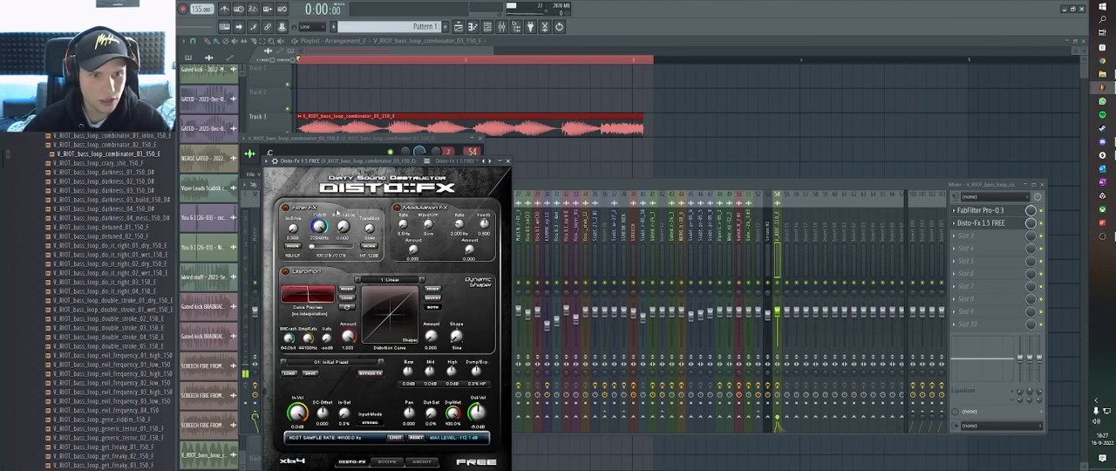
Play the distorted bass loop, set its time-stretching mode to Auto, and stop playback.
key("space")
left_click(392, 126)
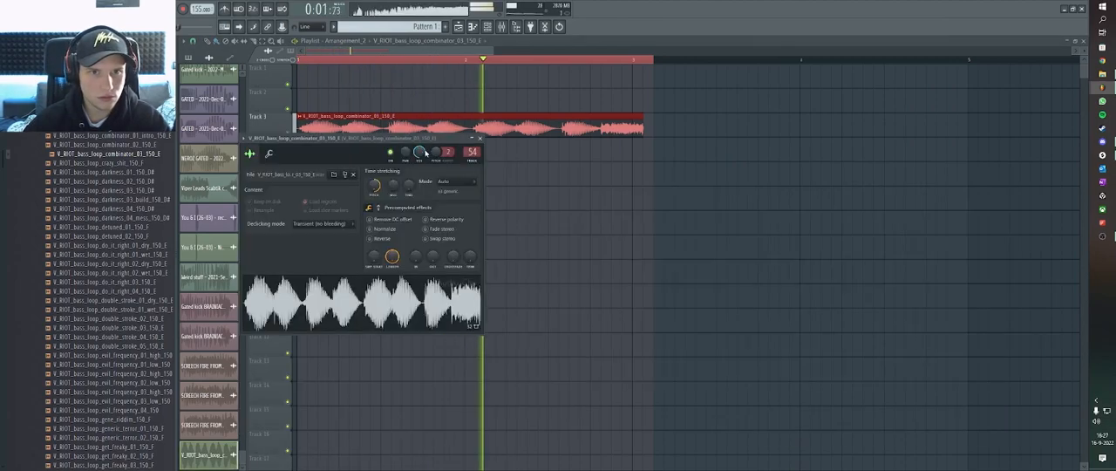
left_click(501, 27)
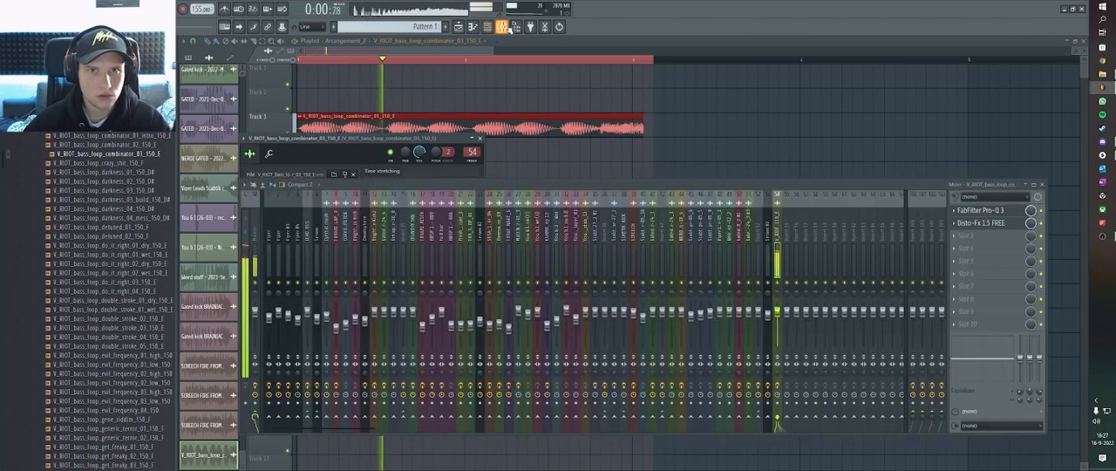
key("space")
Load a second FabFilter Pro-Q 3 in the third effect slot with a low cut at about 200 Hz.
left_click(965, 235)
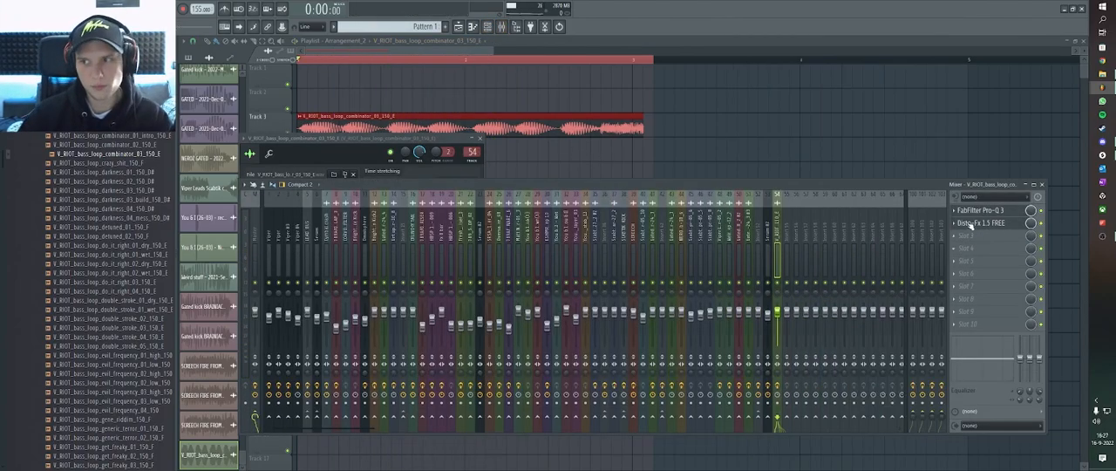
left_click_drag(758, 154, 759, 158)
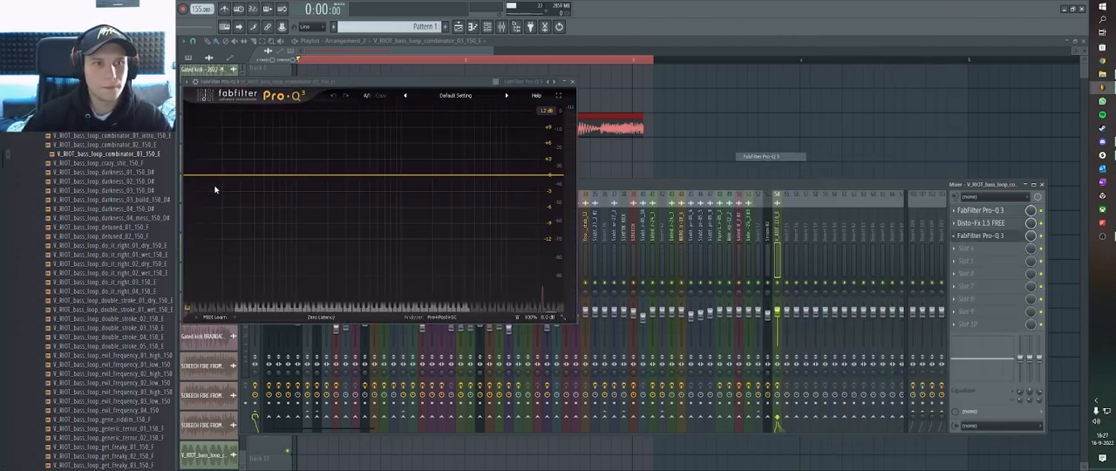
left_click(224, 175)
left_click_drag(210, 175, 330, 180)
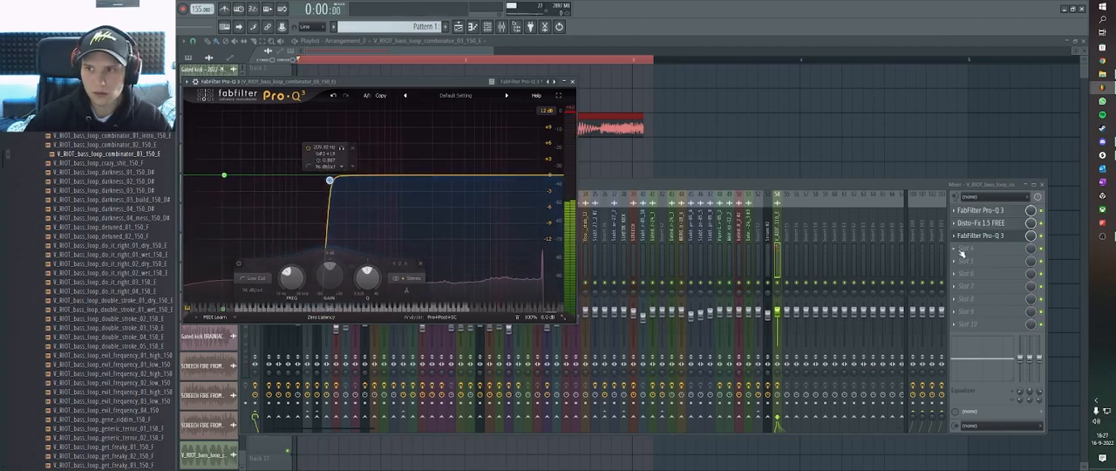
Load Kickstart in the bass loop's fourth effect slot and return to the playlist.
left_click(966, 248)
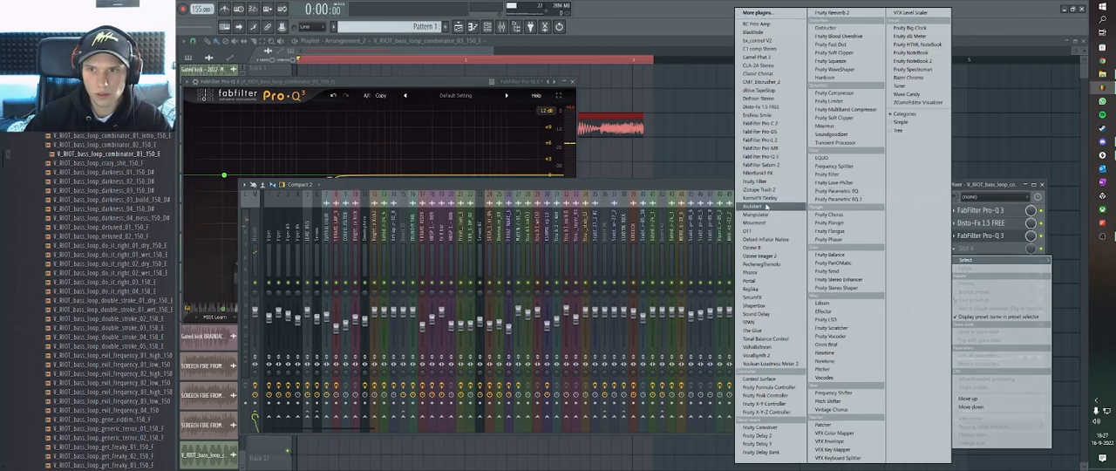
left_click(767, 207)
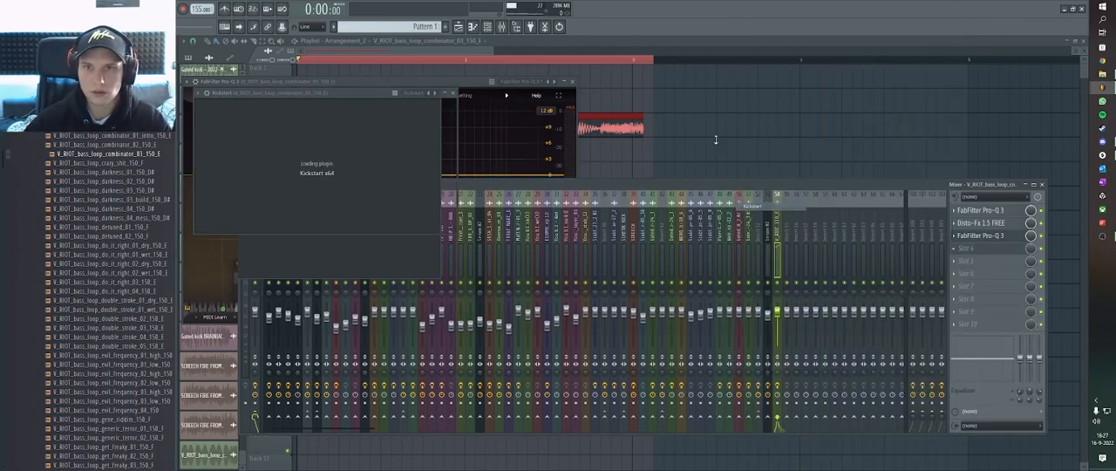
left_click(636, 120)
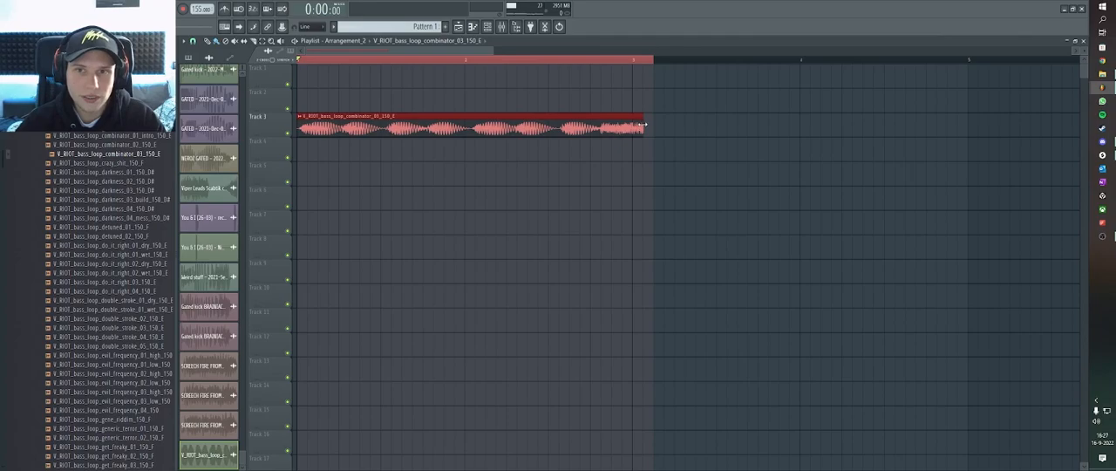
Fit the bass-loop clip and the time selection to end at bar 3, with the stretch mode set to e3 mono.
left_click_drag(640, 125, 629, 124)
double_click(610, 129)
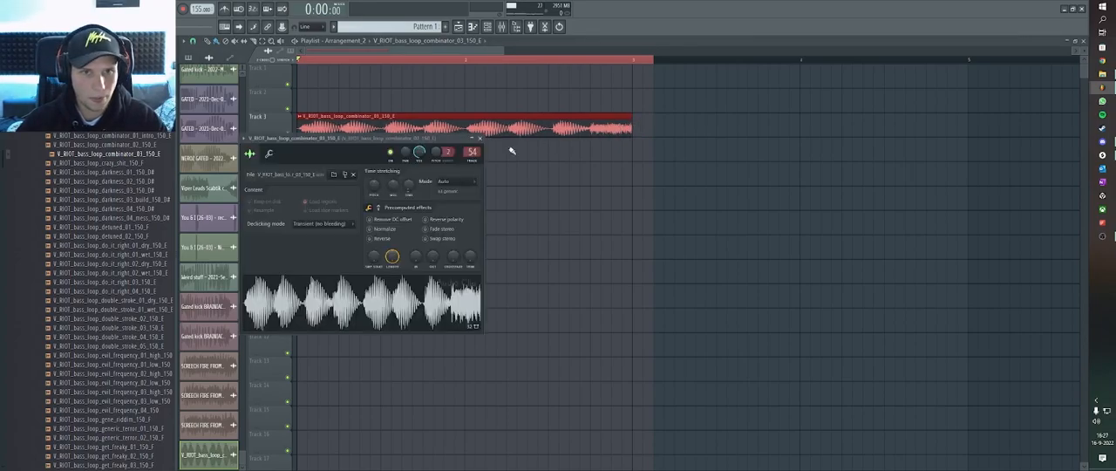
left_click(457, 183)
left_click(454, 233)
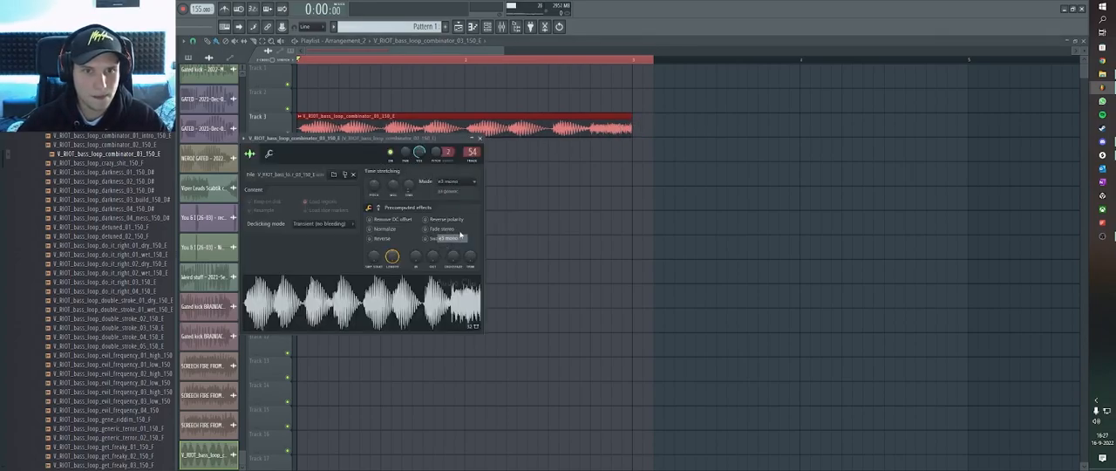
left_click(633, 62)
Route the bass loop's mixer track to the first two send tracks, play the processed loop, and clear the selection.
left_click(487, 27)
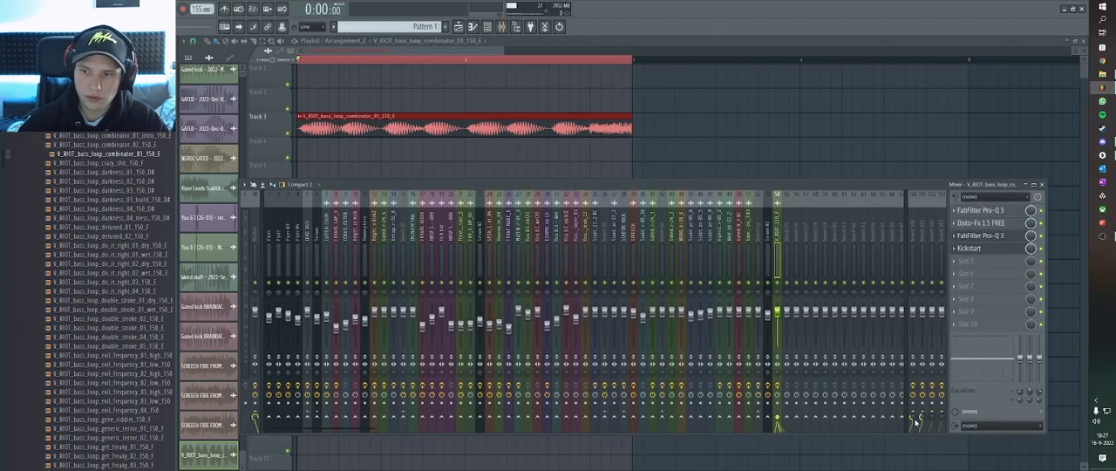
key("space")
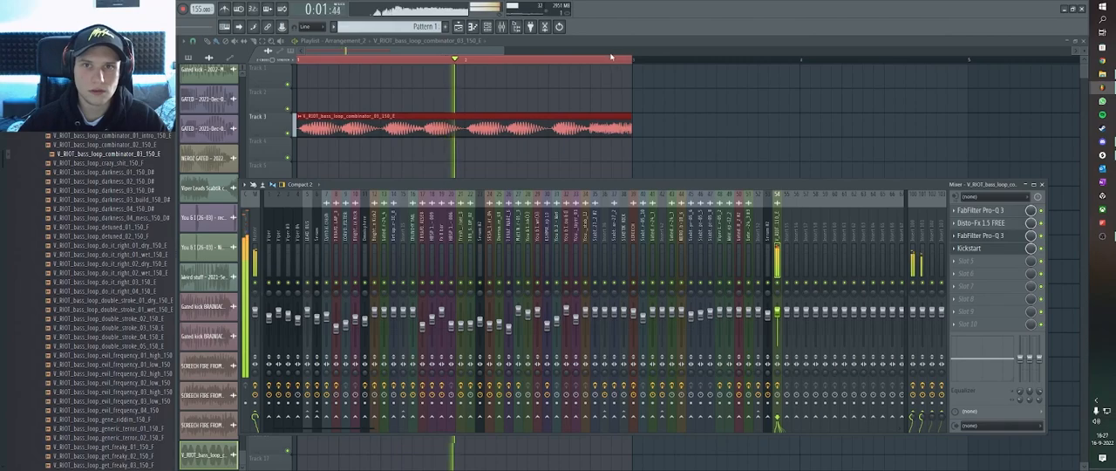
key("F9")
key("ctrl+d")
scroll(610, 114, "down", 2)
key("space")
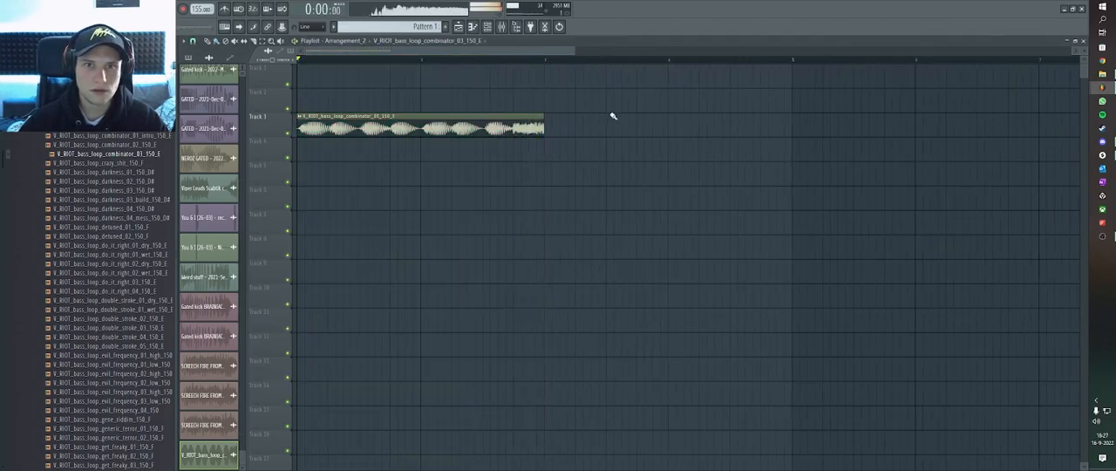
Play the end of the bass loop and select the time range from its last section to just before bar 4.
left_click(521, 60)
key("space")
key("space")
left_click_drag(516, 61, 658, 62)
scroll(513, 85, "up", 2)
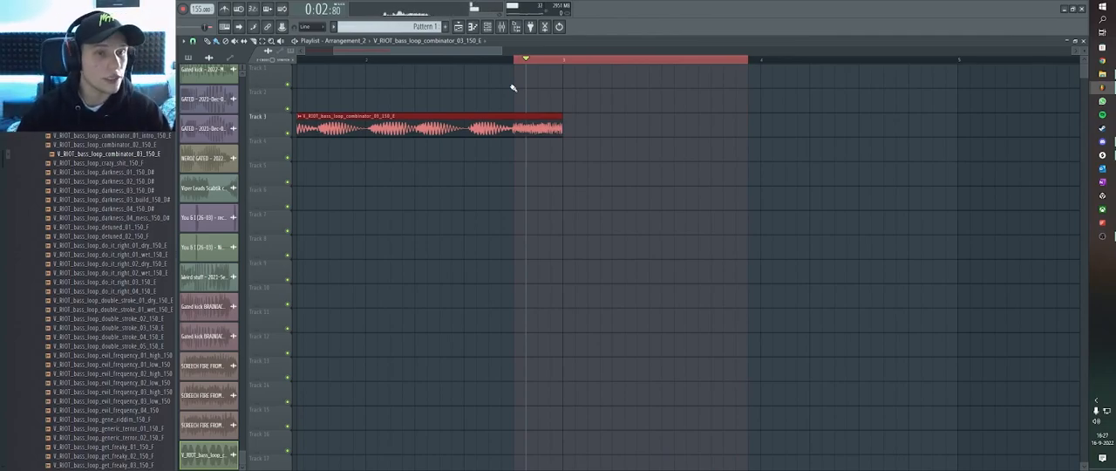
scroll(513, 58, "right", 1)
left_click(497, 60)
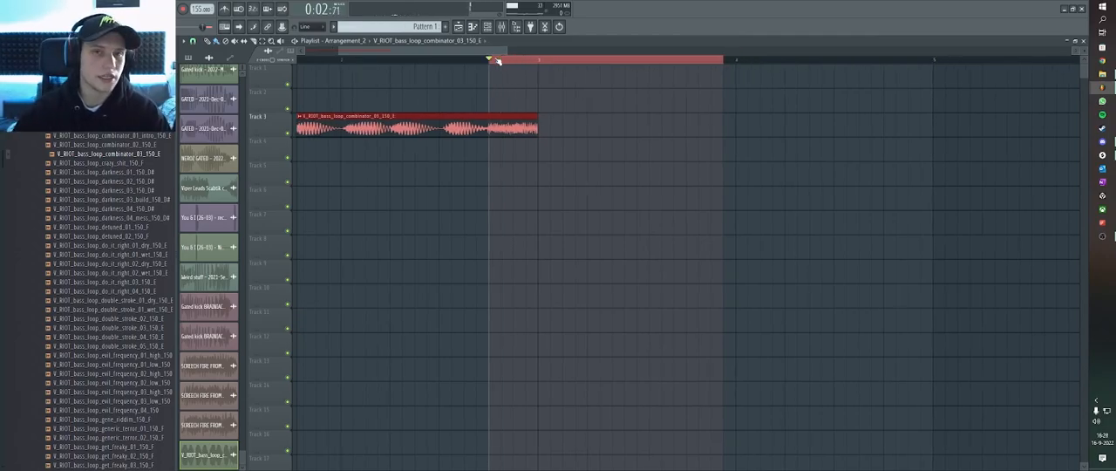
scroll(497, 60, "down", 2)
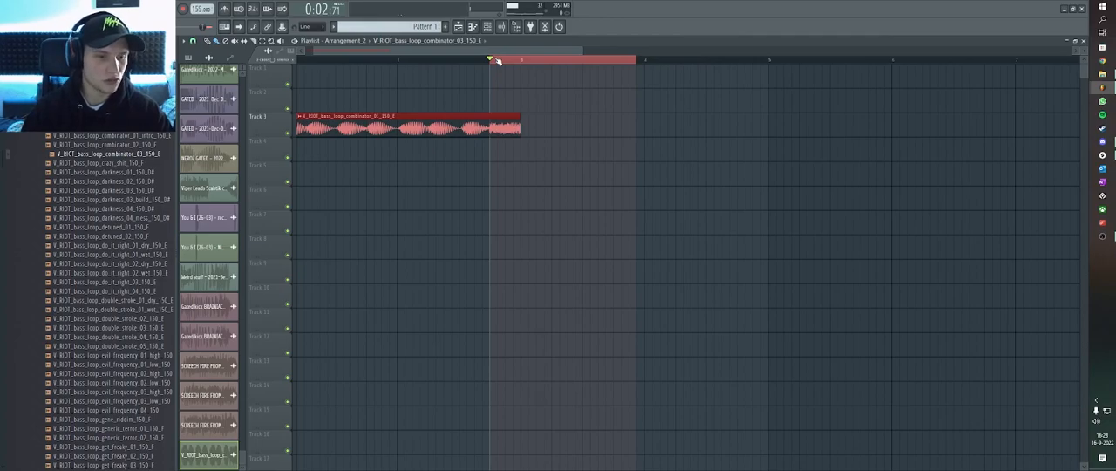
scroll(497, 60, "down", 3)
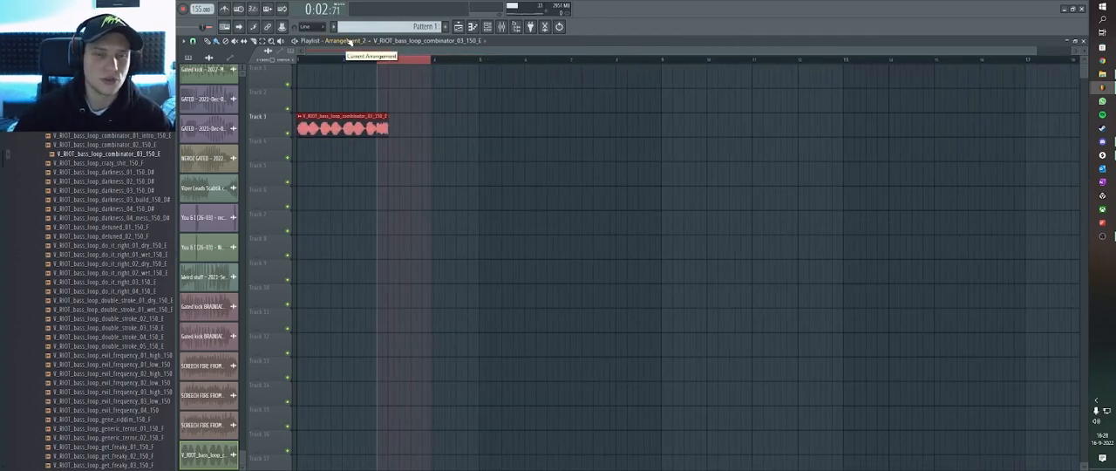
Switch the playlist from Arrangement_2 back to the main arrangement named Arrangement.
left_click(358, 47)
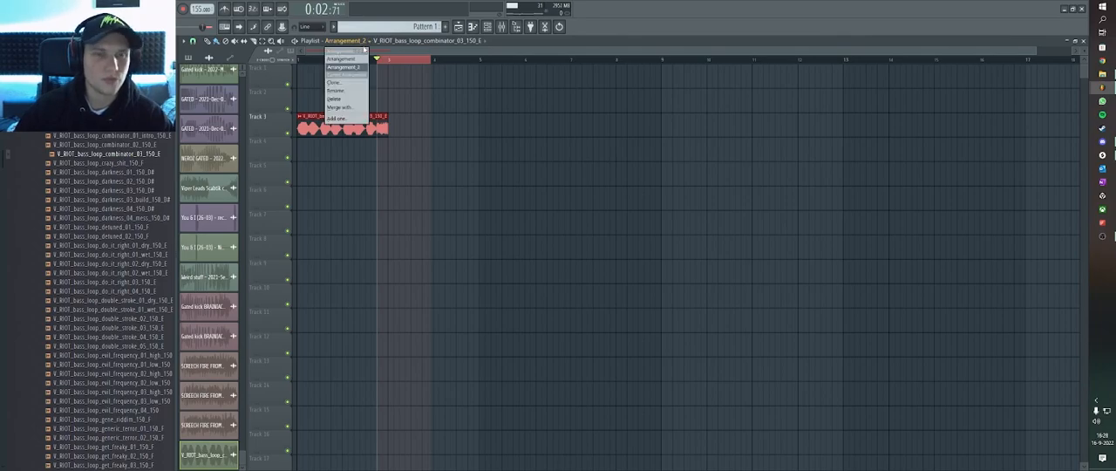
left_click(380, 49)
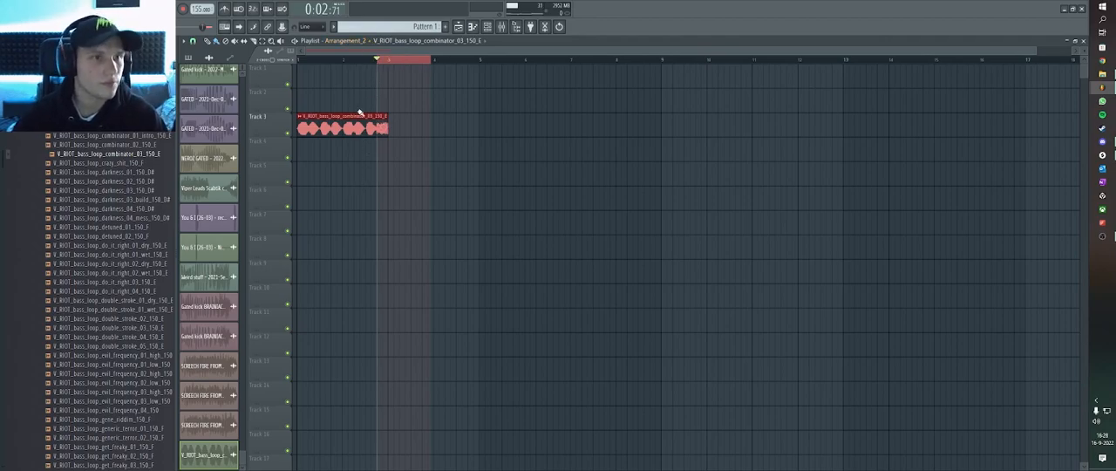
scroll(397, 62, "up", 3)
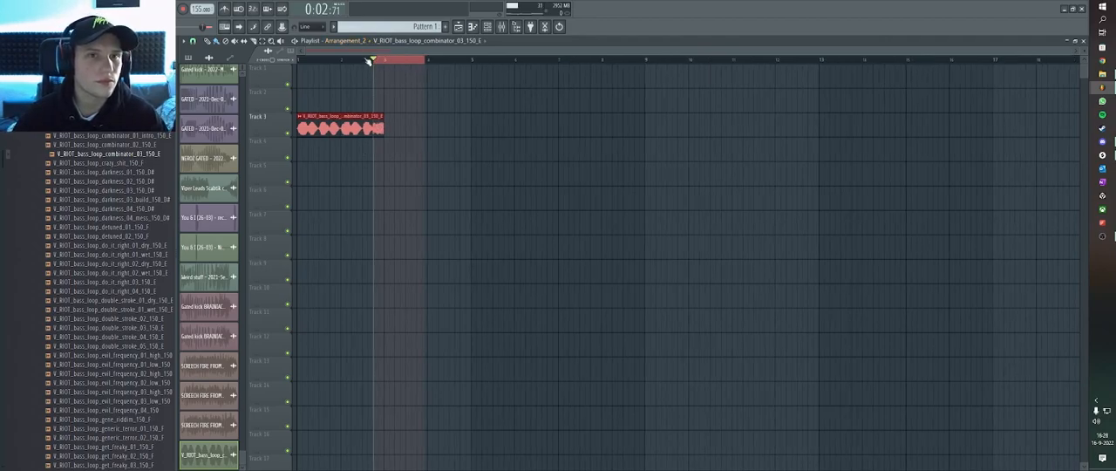
scroll(345, 61, "down", 2)
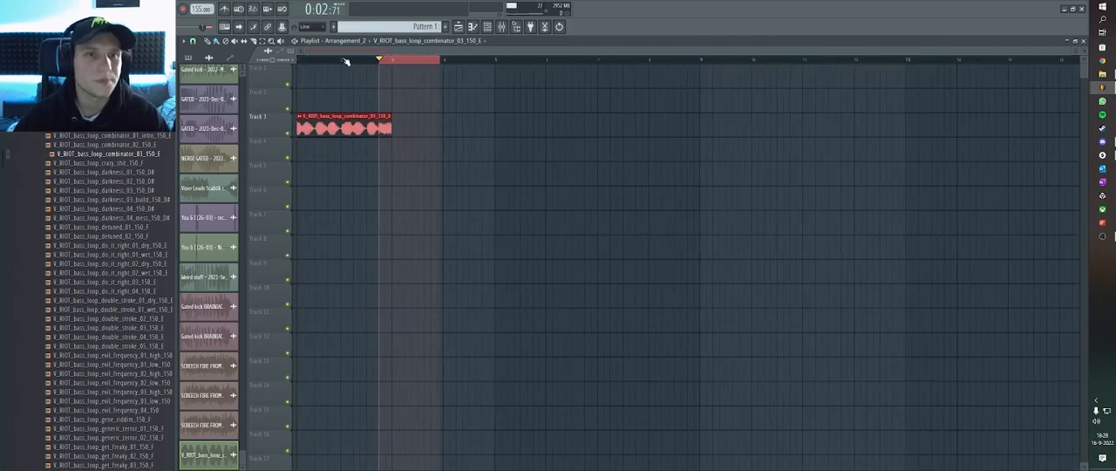
left_click(335, 41)
left_click(344, 112)
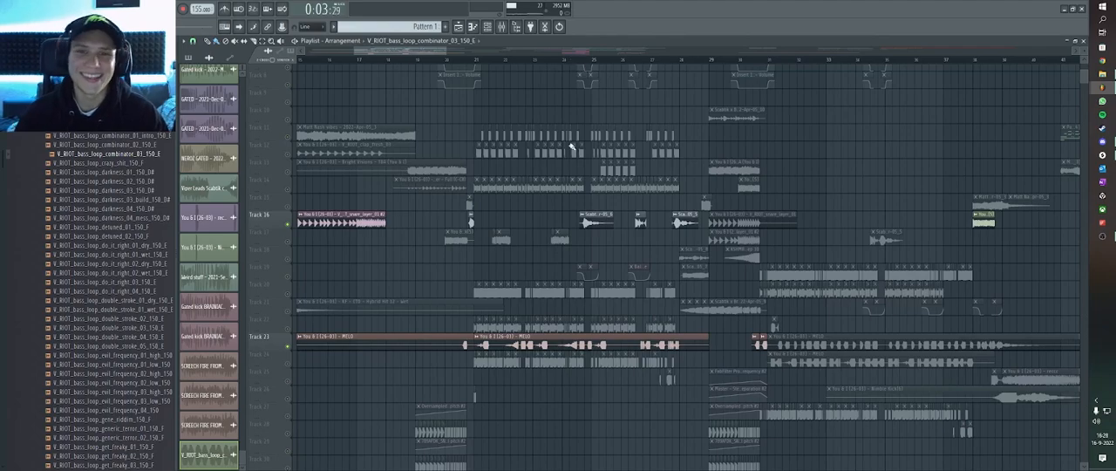
Play from within the first drop, move the playhead to 0:46:45, and unsolo the isolated tracks.
left_click(579, 62)
scroll(593, 228, "up", 3)
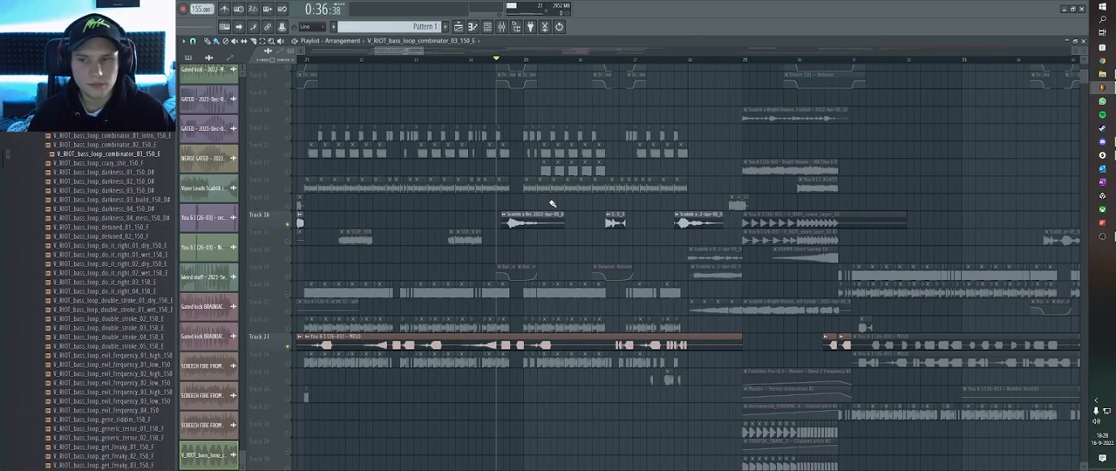
scroll(427, 188, "down", 3)
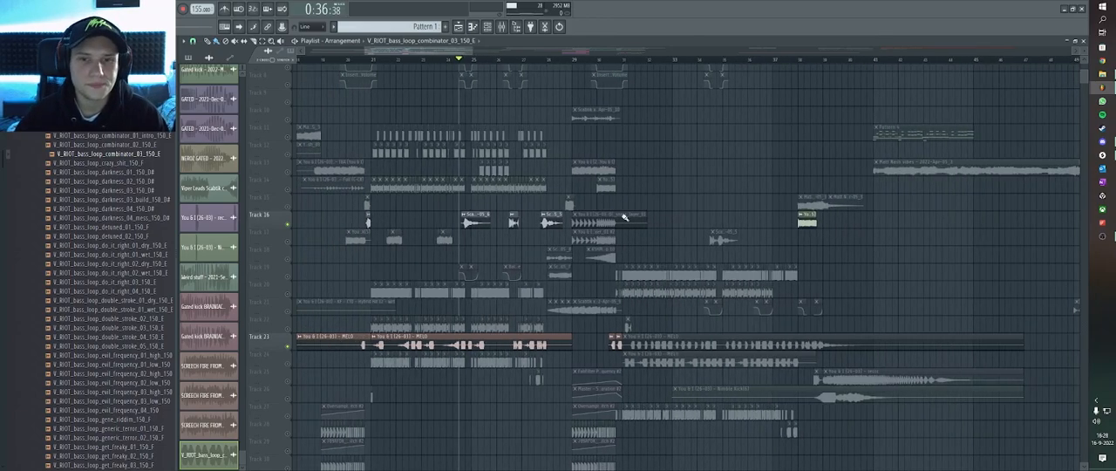
left_click(623, 58)
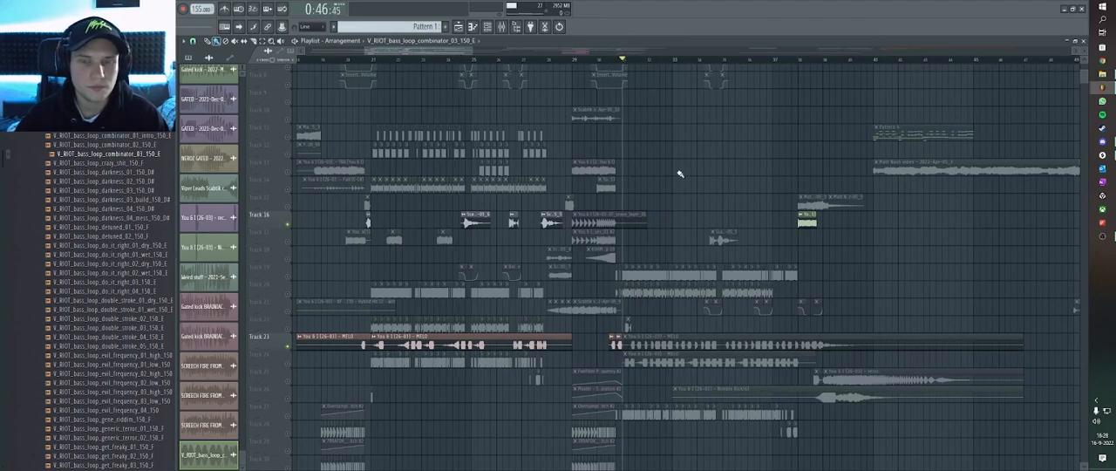
scroll(685, 174, "down", 4)
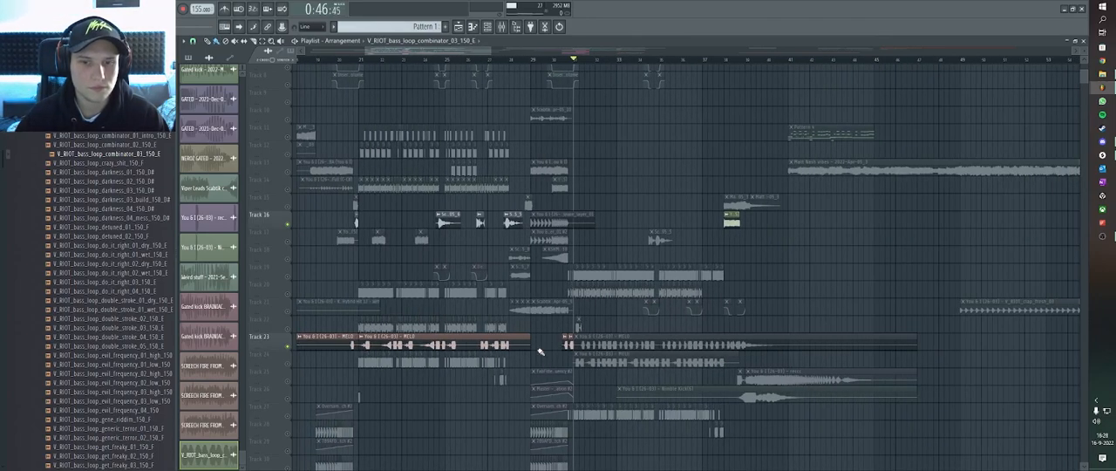
right_click(289, 348)
Select the MELO clip on track 24 and solo that track.
scroll(797, 344, "up", 1)
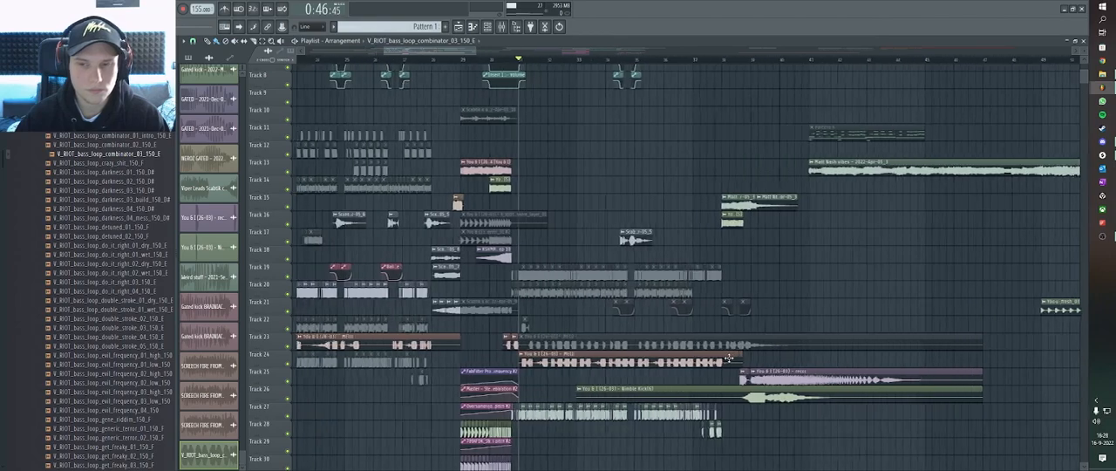
scroll(687, 358, "up", 1)
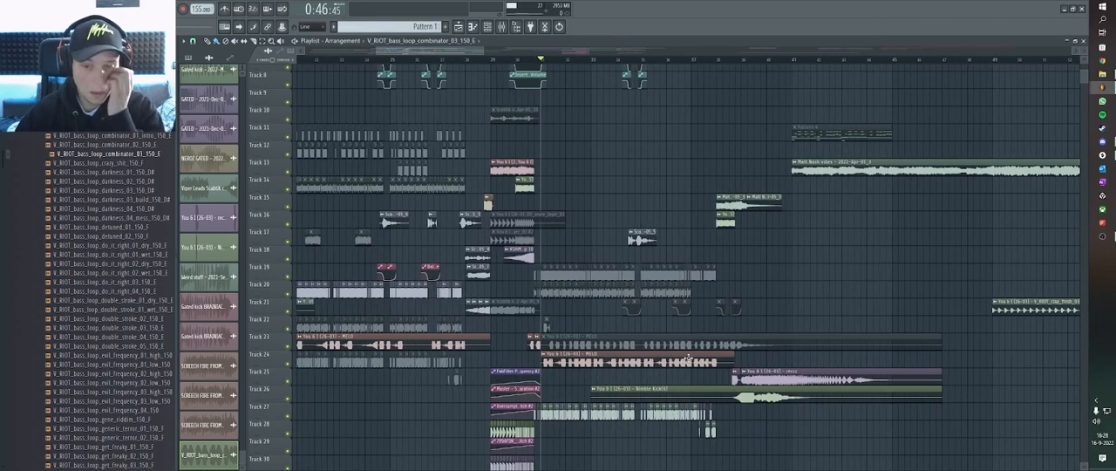
left_click(687, 358)
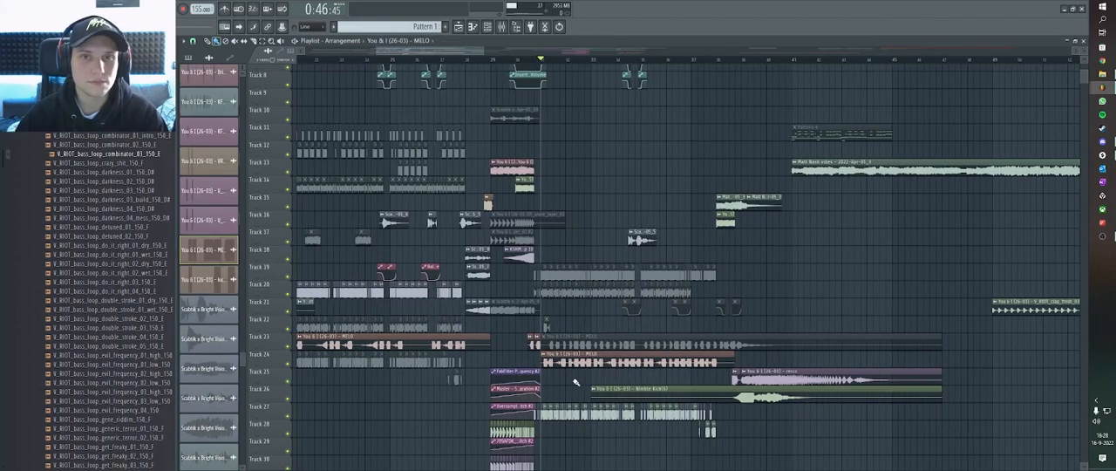
scroll(575, 381, "up", 2)
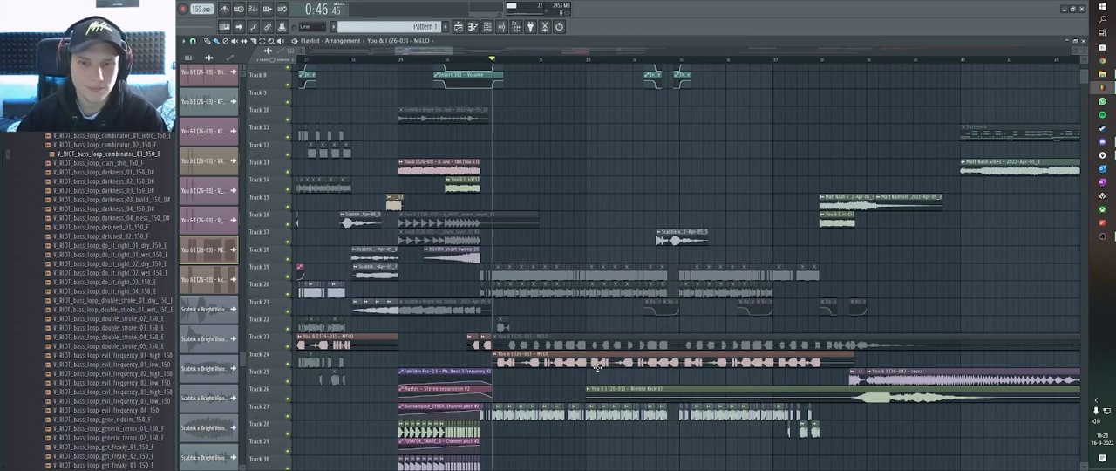
scroll(597, 368, "up", 4)
scroll(572, 383, "up", 1)
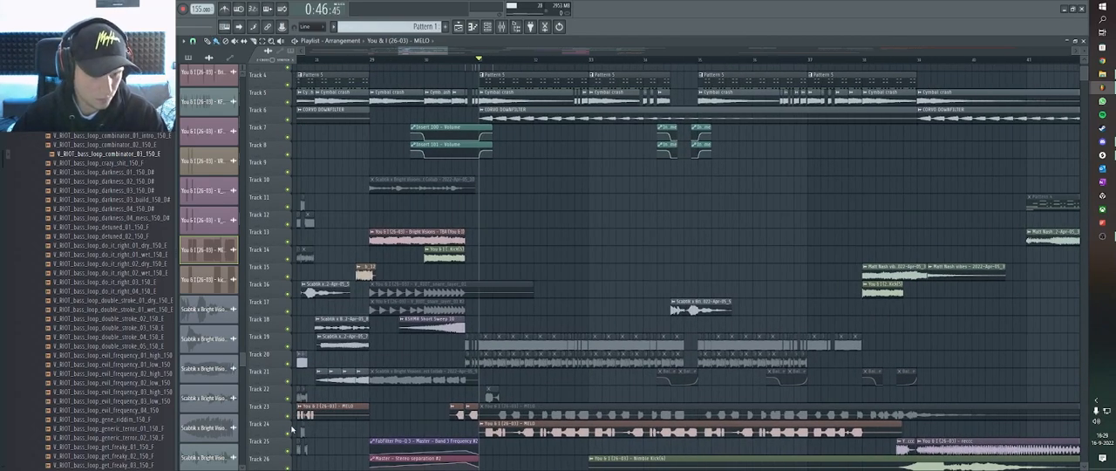
right_click(289, 433)
Play the soloed MELO clip on track 24 from 0:46:45, stop playback, and unsolo the track.
key("space")
scroll(549, 424, "down", 2)
scroll(576, 427, "up", 3)
key("space")
scroll(586, 420, "down", 4)
scroll(496, 427, "up", 1)
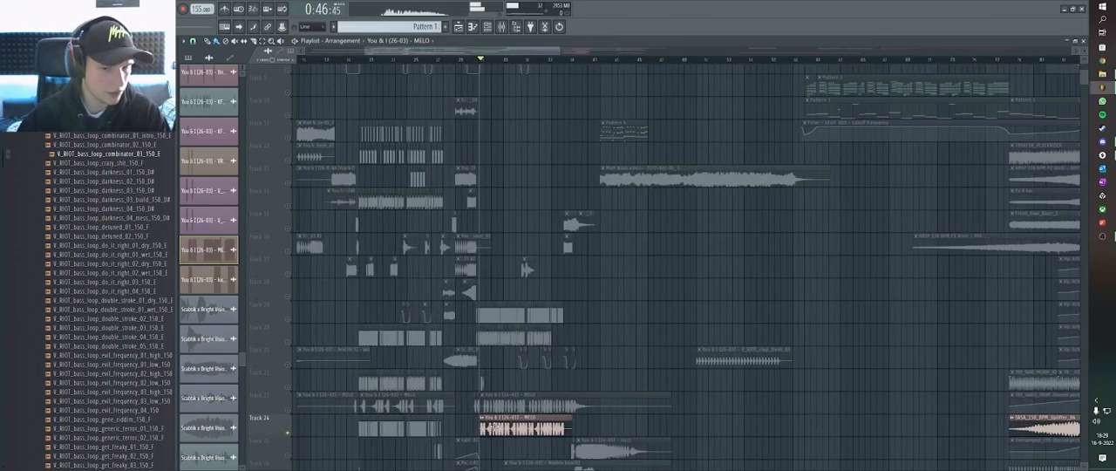
scroll(484, 427, "up", 3)
scroll(550, 429, "down", 2)
left_click(604, 433)
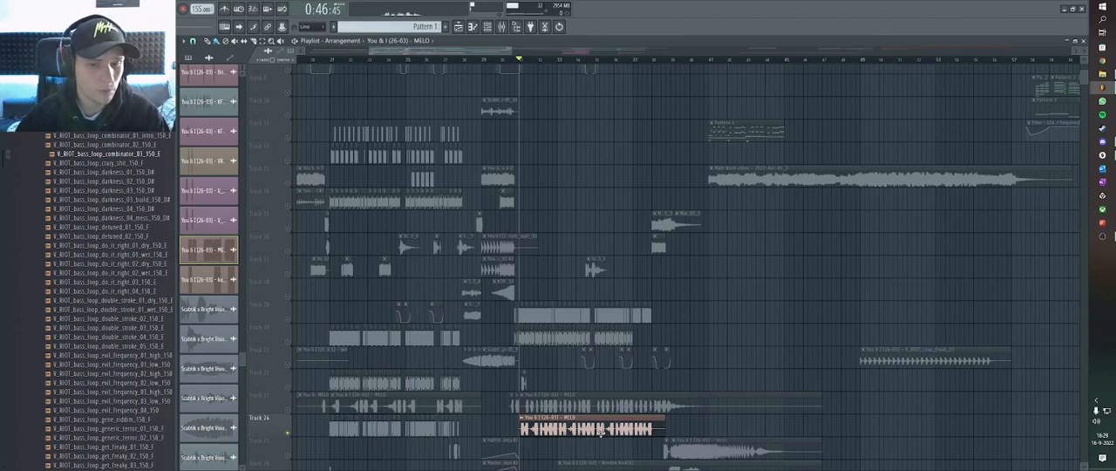
key("space")
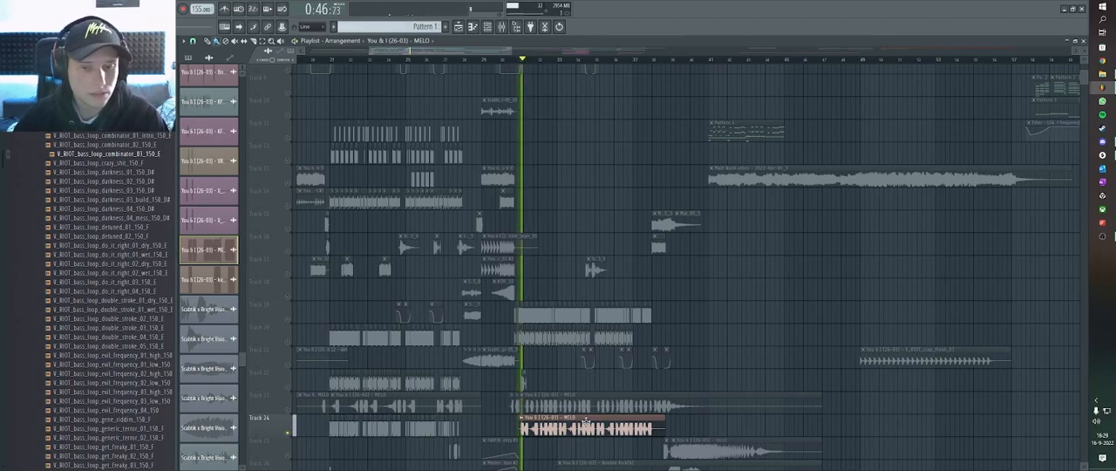
scroll(599, 432, "up", 2)
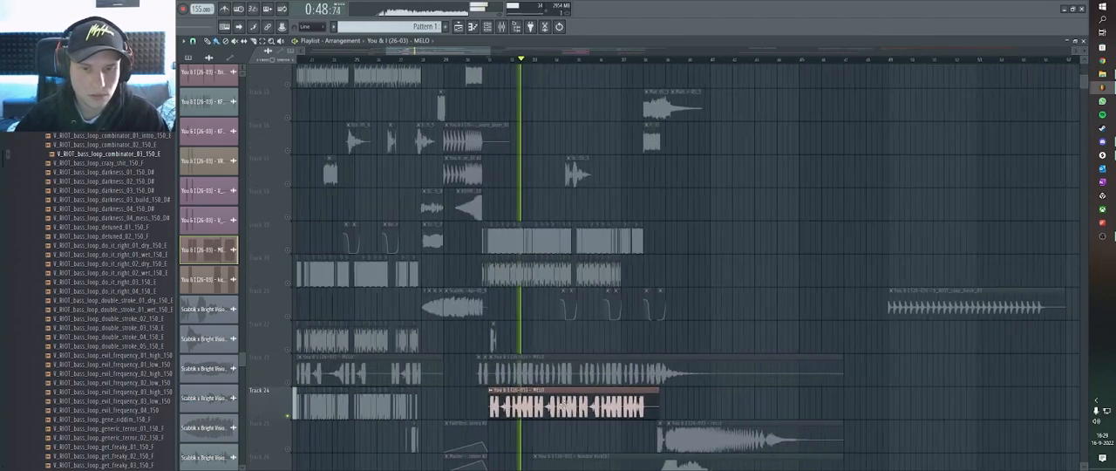
scroll(603, 409, "down", 3)
key("space")
right_click(289, 410)
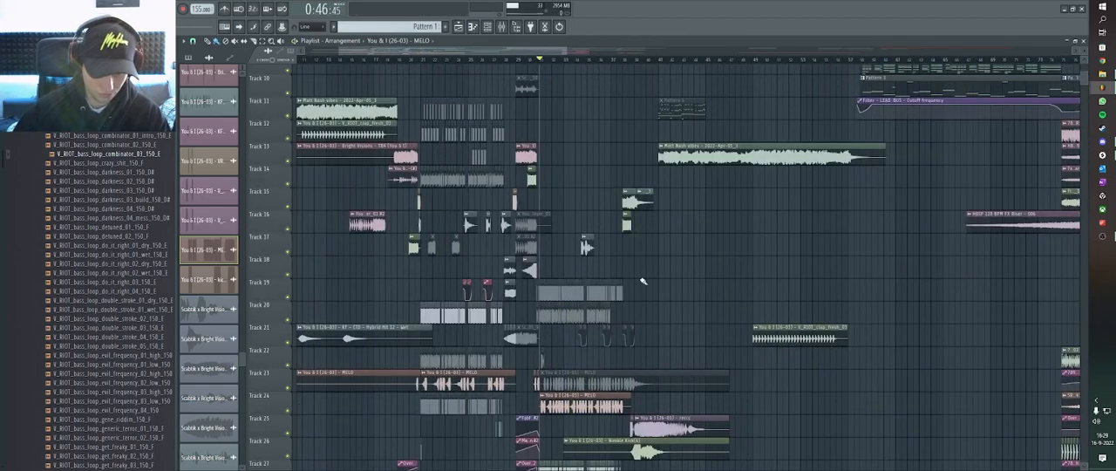
Solo track 27, play its clips from 0:46:45, and bring all the other tracks back during playback.
scroll(646, 271, "down", 3)
scroll(465, 265, "up", 7)
scroll(483, 168, "down", 3)
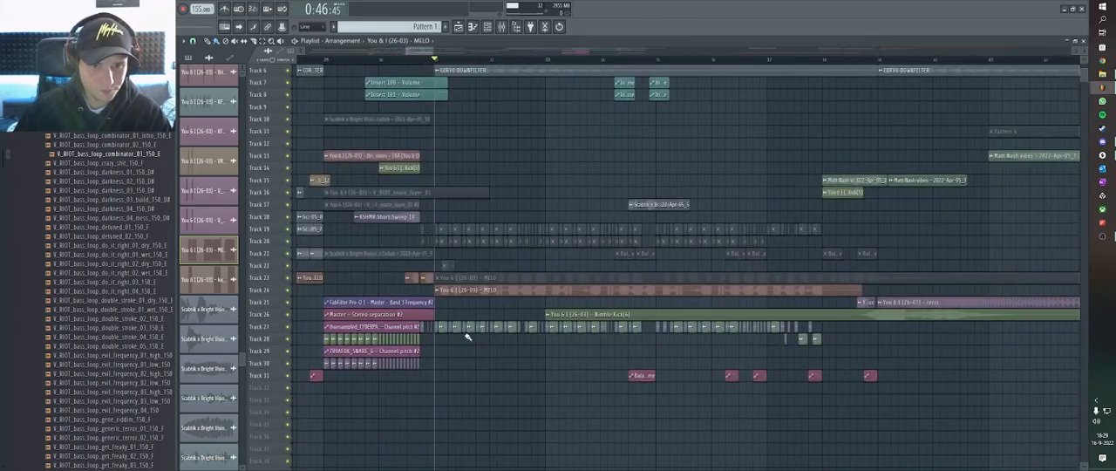
scroll(463, 337, "up", 4)
scroll(480, 323, "up", 3)
scroll(451, 376, "up", 6)
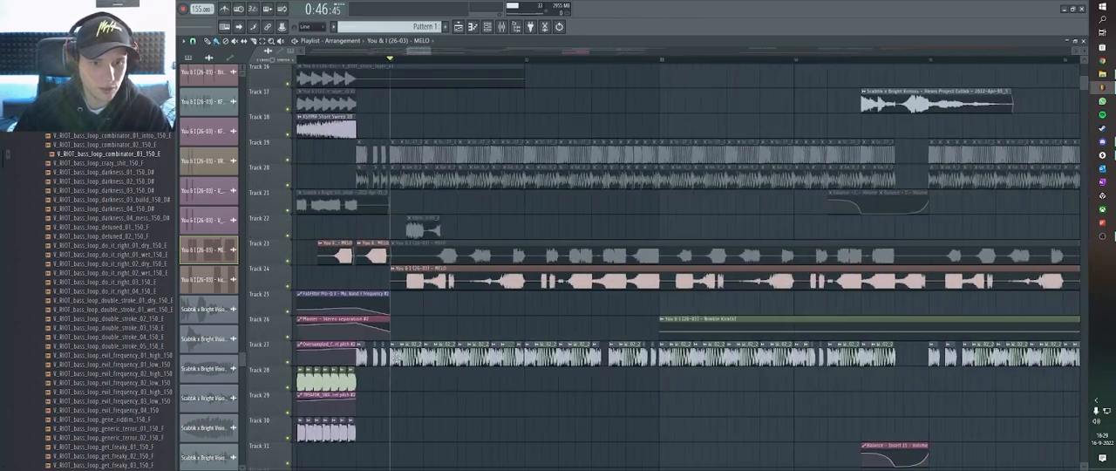
scroll(481, 368, "down", 6)
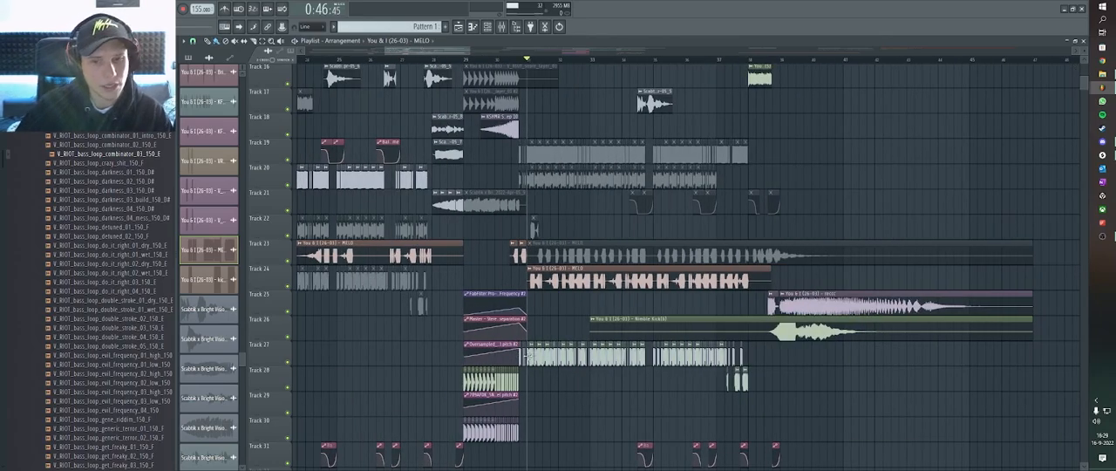
scroll(602, 366, "down", 3)
scroll(603, 381, "up", 3)
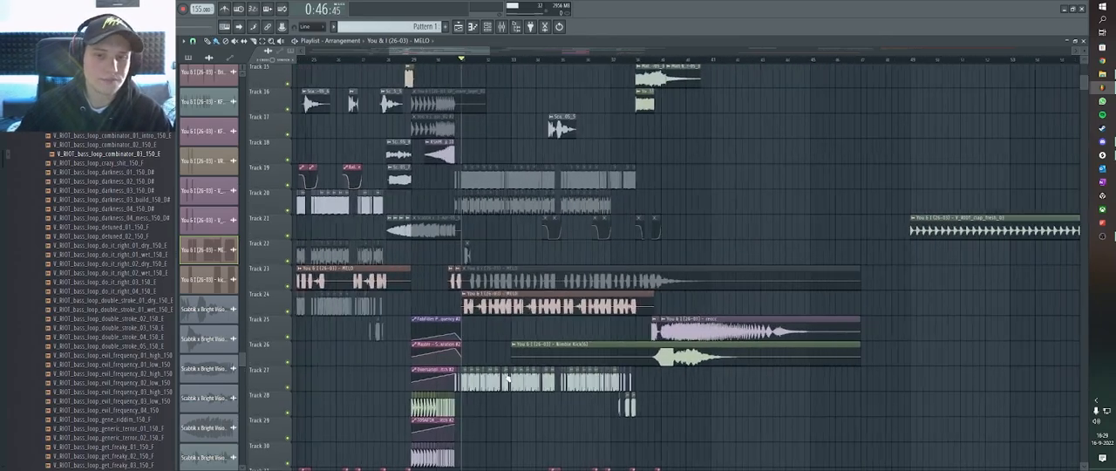
left_click(293, 388)
right_click(289, 388)
key("space")
left_click(506, 263, "ctrl")
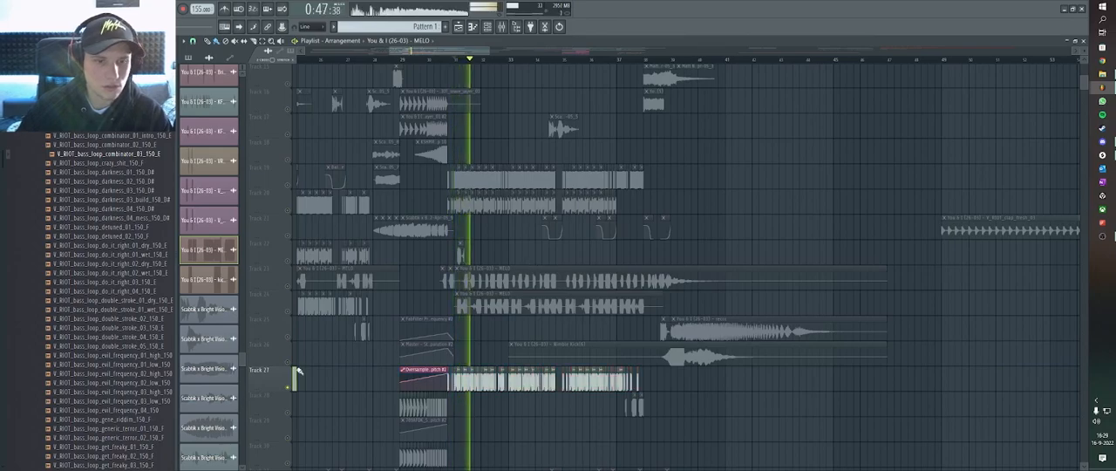
right_click(289, 389)
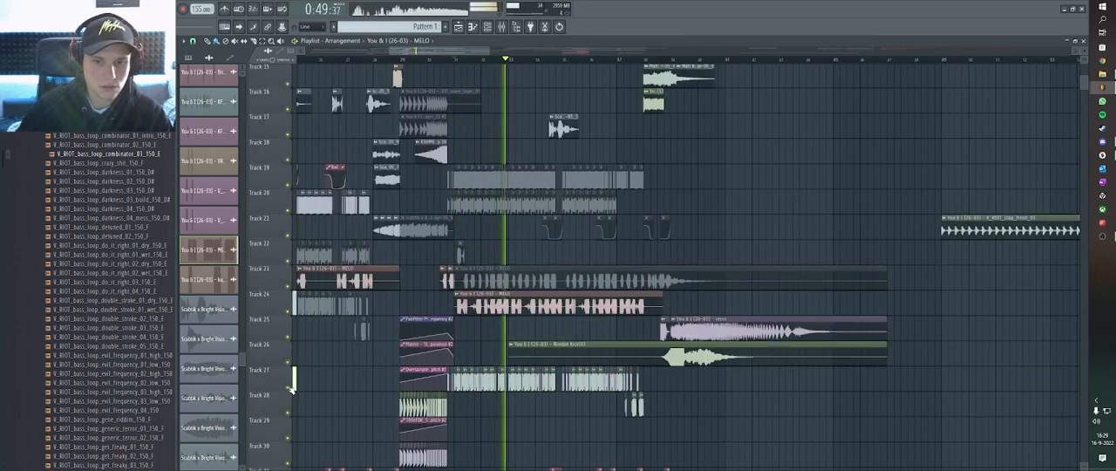
Listen to the section with all tracks on, following the Nimble Kick clip on track 26, and stop playback.
scroll(571, 358, "up", 3)
left_click(560, 354, "ctrl")
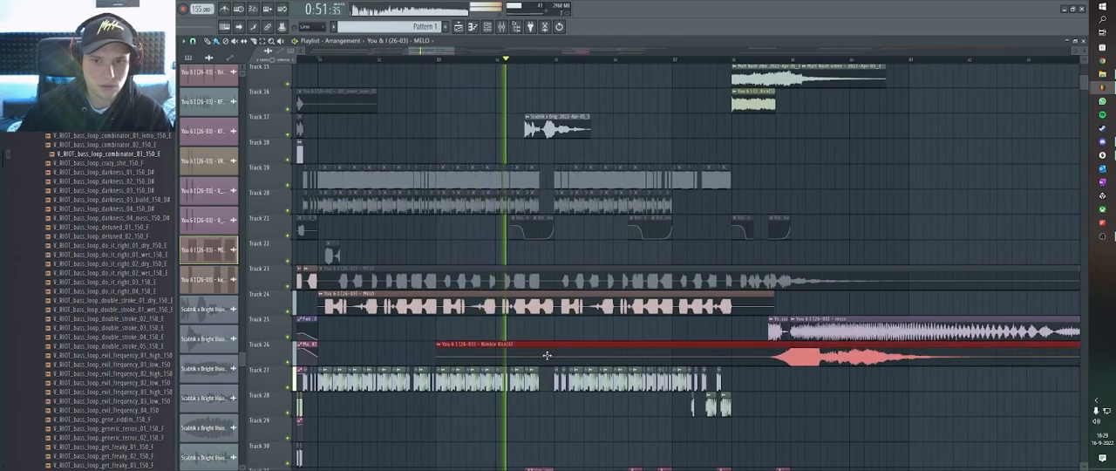
left_click(560, 354, "ctrl")
scroll(560, 355, "down", 1)
left_click(683, 347)
scroll(601, 352, "down", 3)
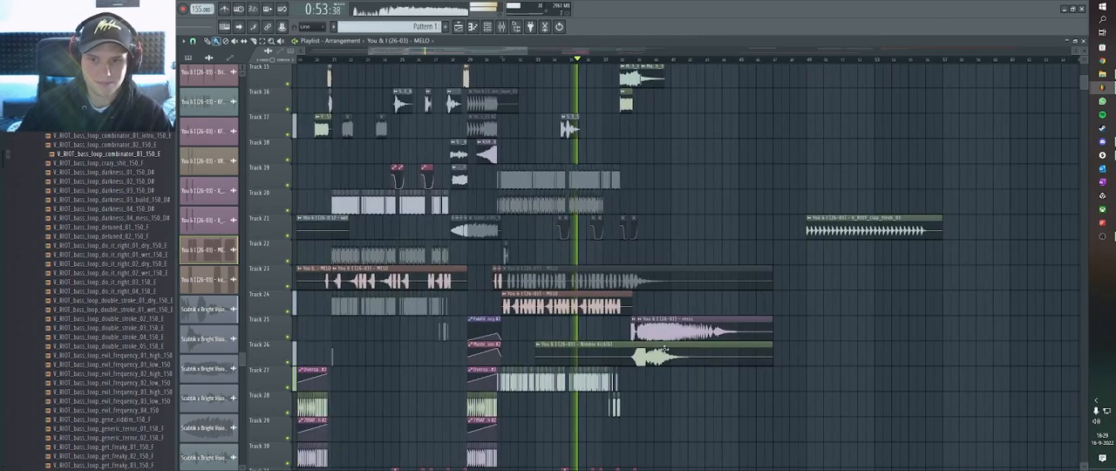
key("space")
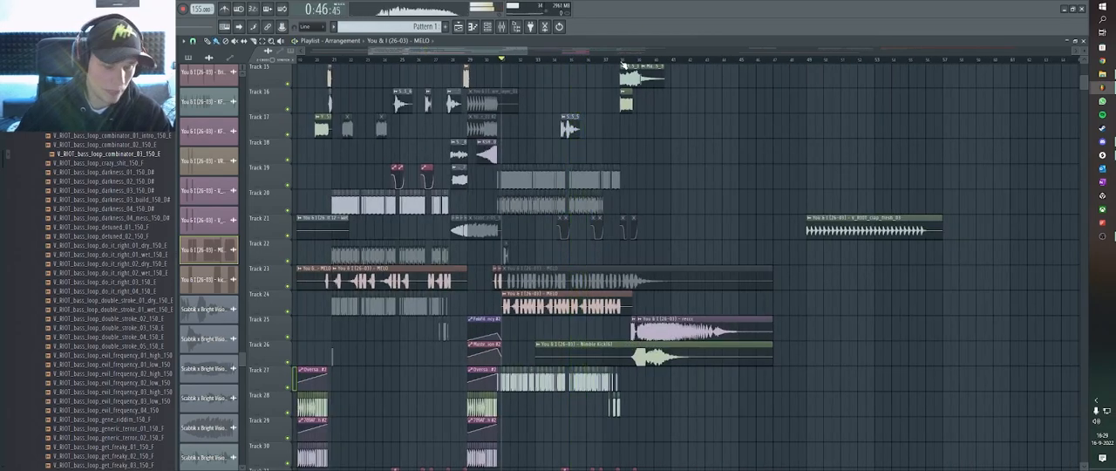
Move the playhead to the end of the drop's second part and look over the full arrangement.
left_click(622, 63)
scroll(631, 116, "up", 5)
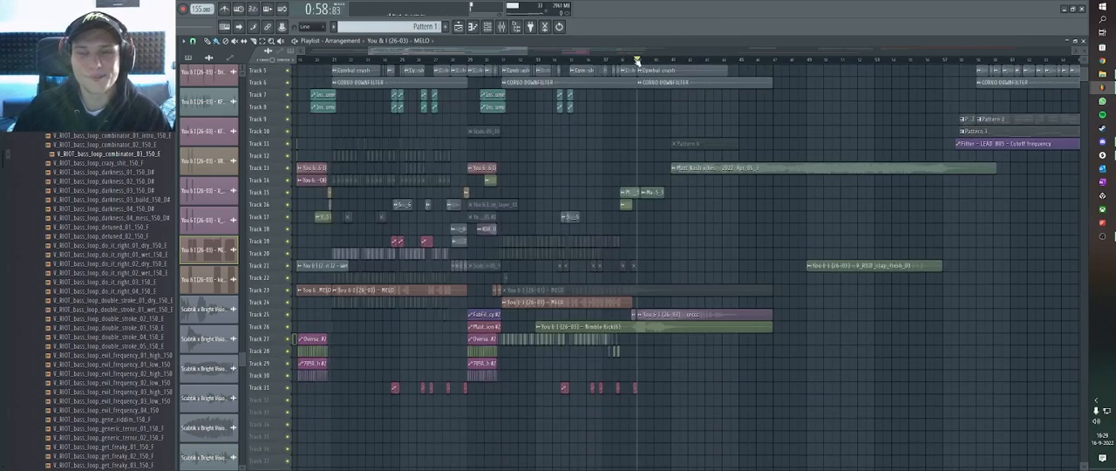
left_click(460, 27)
left_click(459, 27)
scroll(584, 61, "down", 3)
scroll(555, 61, "down", 2)
scroll(591, 109, "up", 2)
scroll(592, 107, "down", 2)
scroll(600, 100, "up", 2)
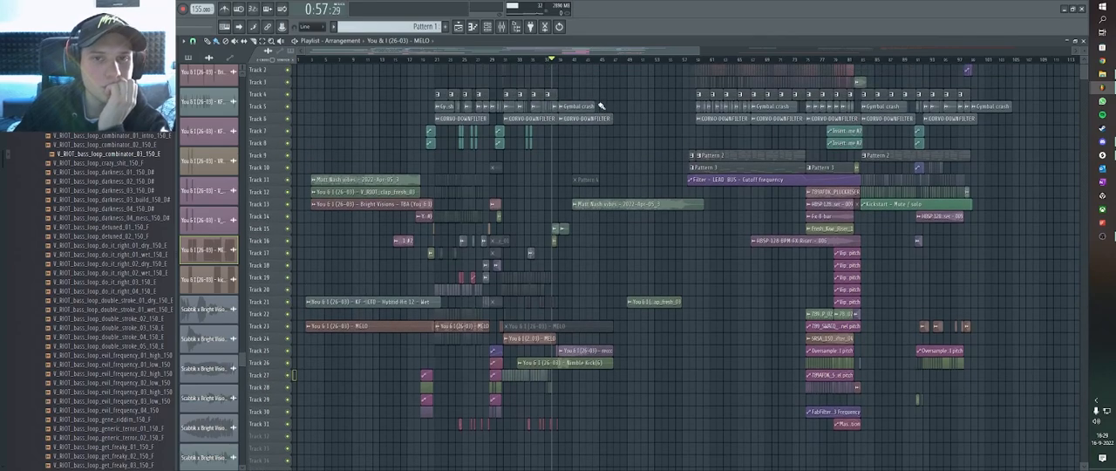
Return the playhead to 0:46:45, solo track 4, and start playing its pattern clips.
scroll(585, 64, "up", 3)
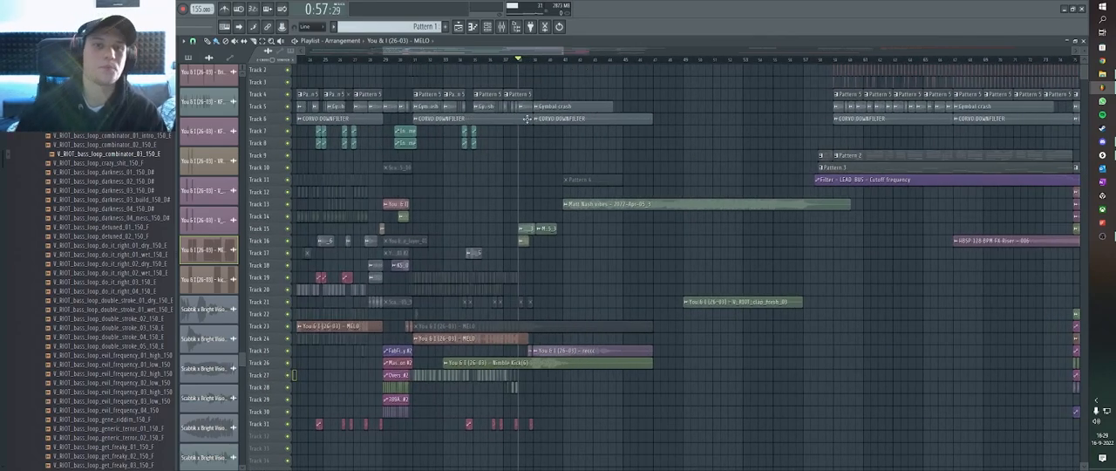
scroll(420, 68, "up", 4)
left_click(417, 64)
scroll(426, 107, "down", 5)
scroll(295, 116, "up", 5)
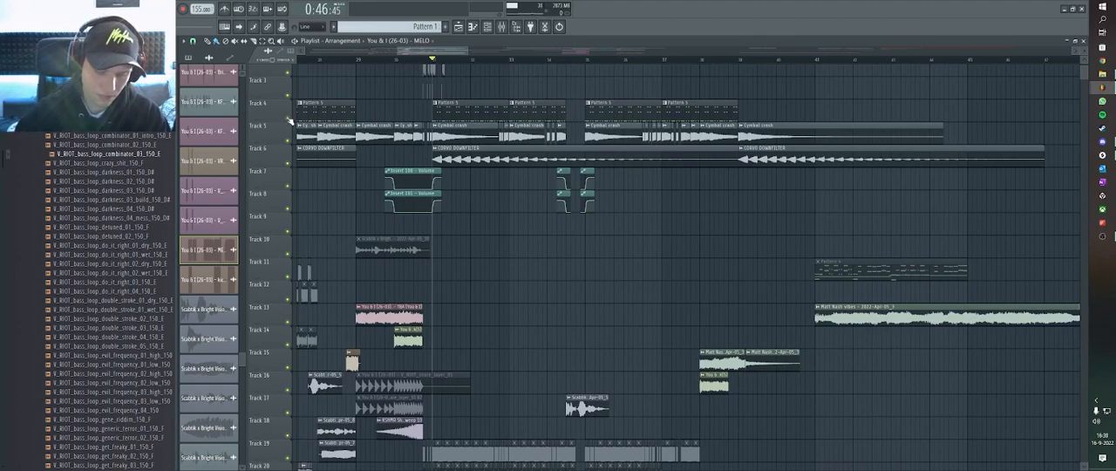
right_click(288, 117)
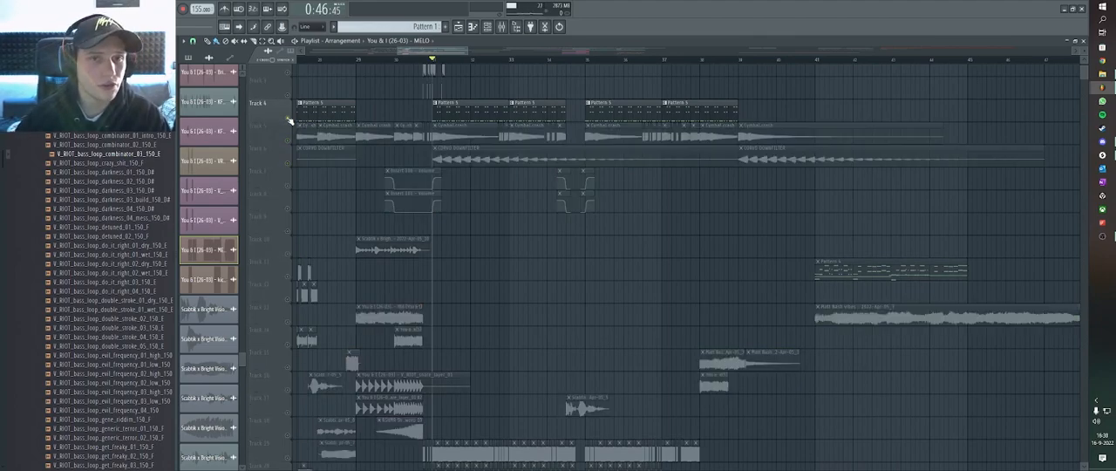
scroll(443, 65, "down", 3)
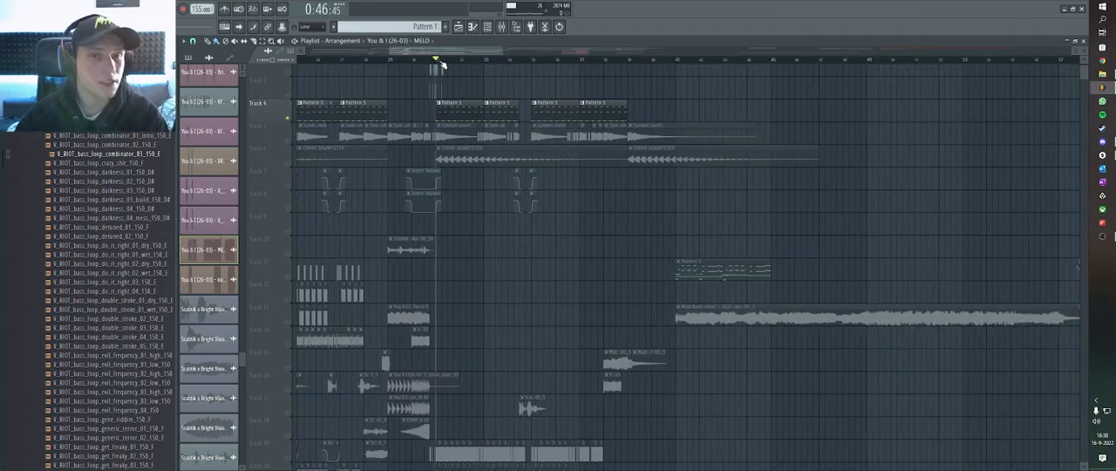
scroll(449, 96, "up", 5)
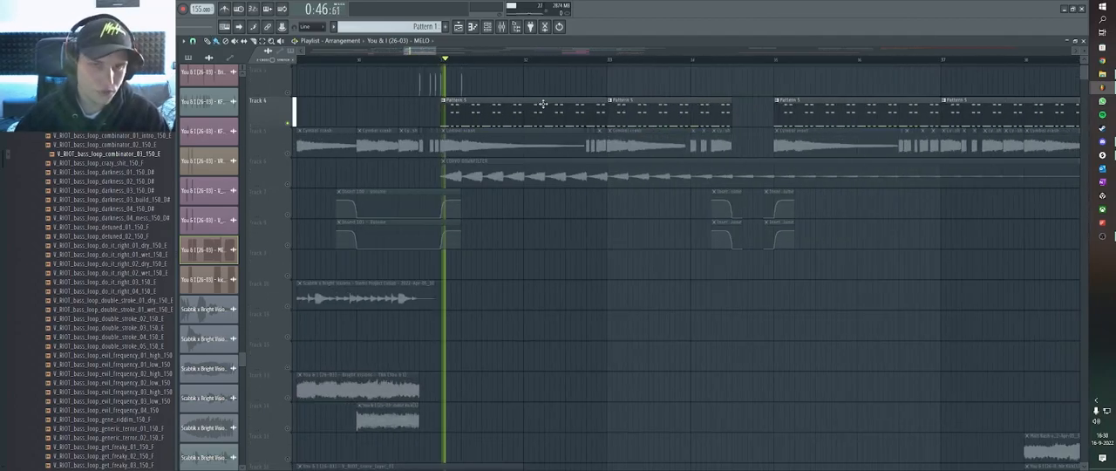
Stop playback and open the Serum #2 synth from the channel rack to examine its oscillator settings.
scroll(533, 106, "down", 5)
left_click(488, 28)
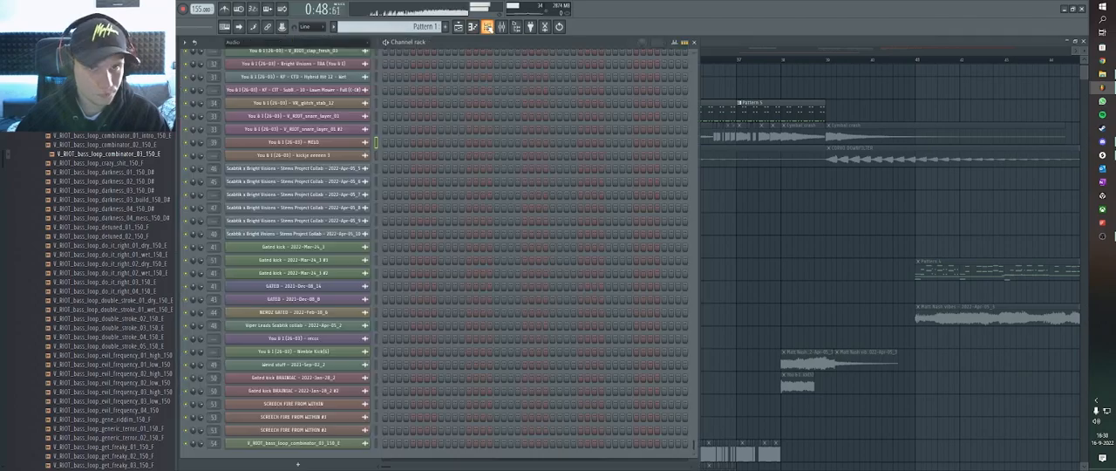
scroll(478, 104, "up", 10)
key("space")
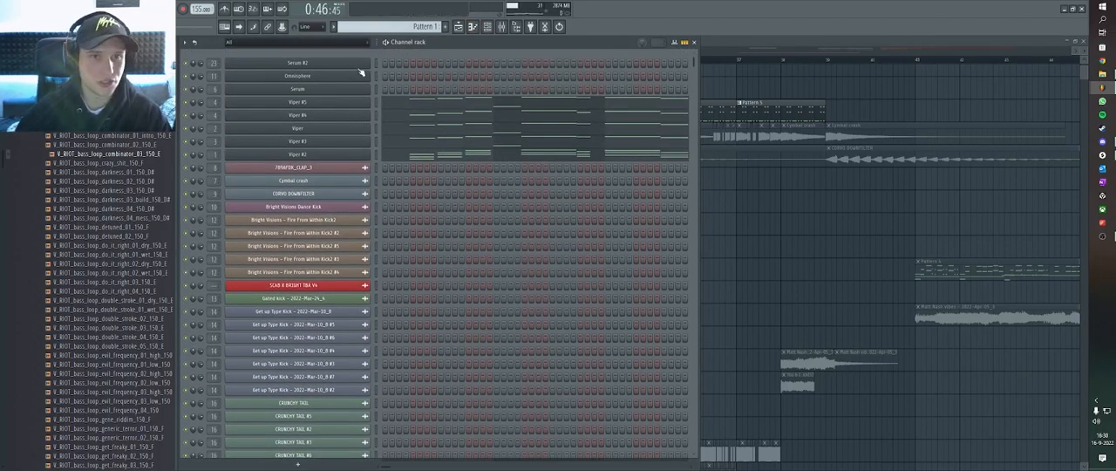
left_click(291, 87)
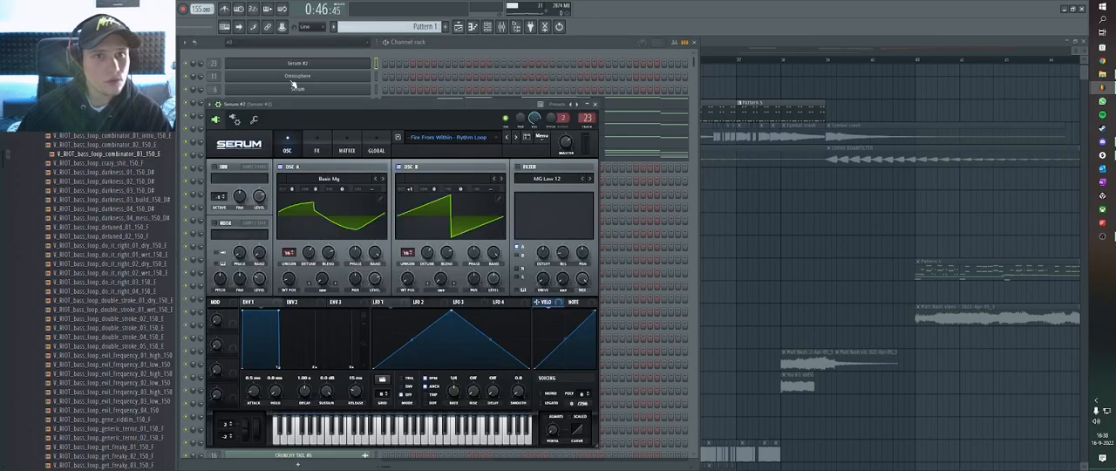
left_click_drag(416, 107, 453, 100)
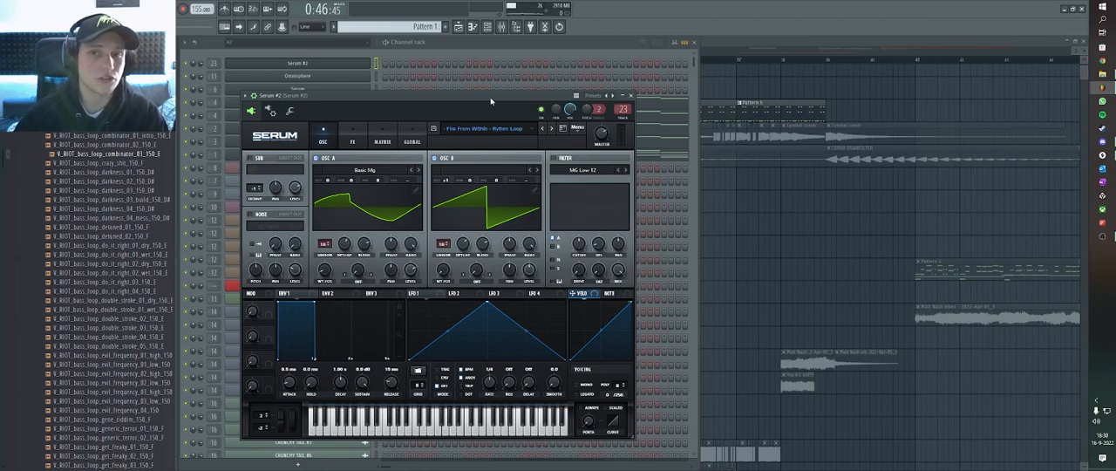
Open track 4's Pattern 5 in the piano roll and sound the pitch of its lowest row of notes.
left_click(709, 41)
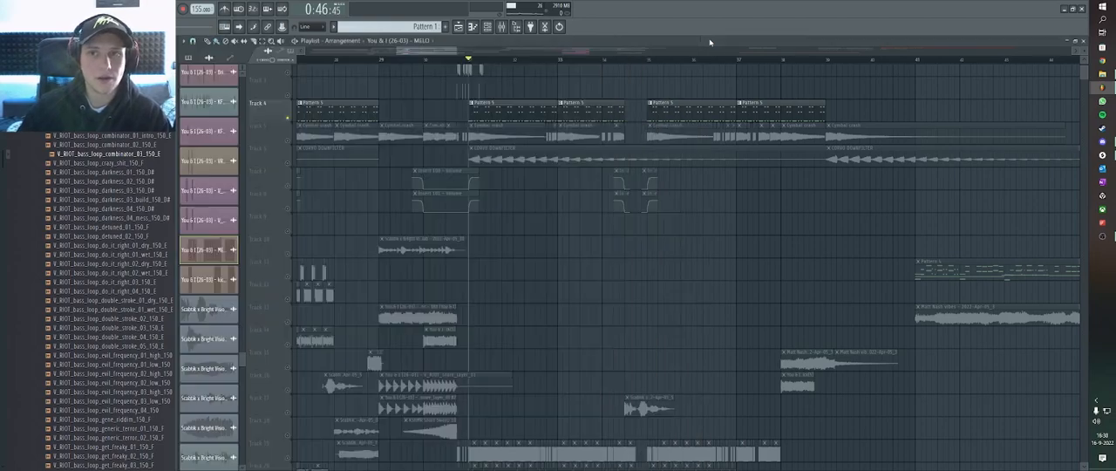
double_click(482, 108)
scroll(347, 357, "down", 5)
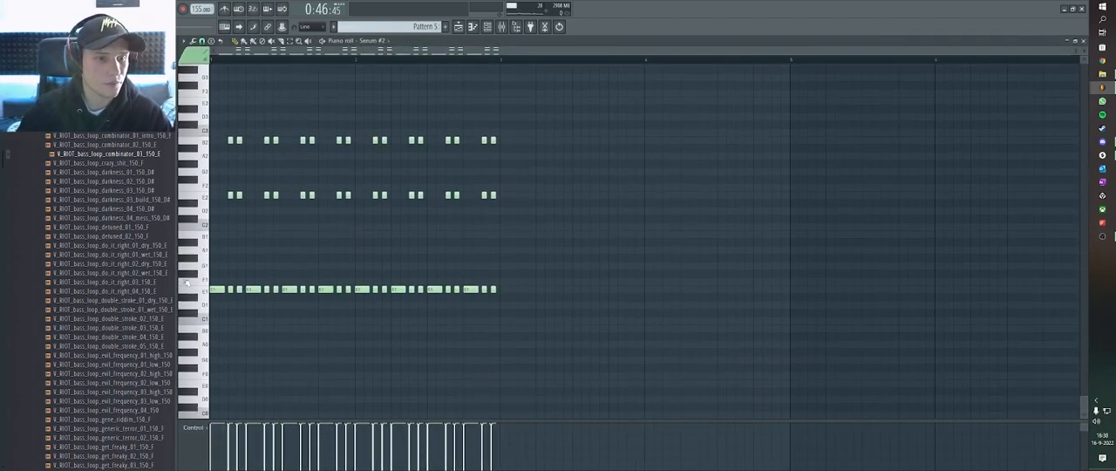
left_click(204, 292)
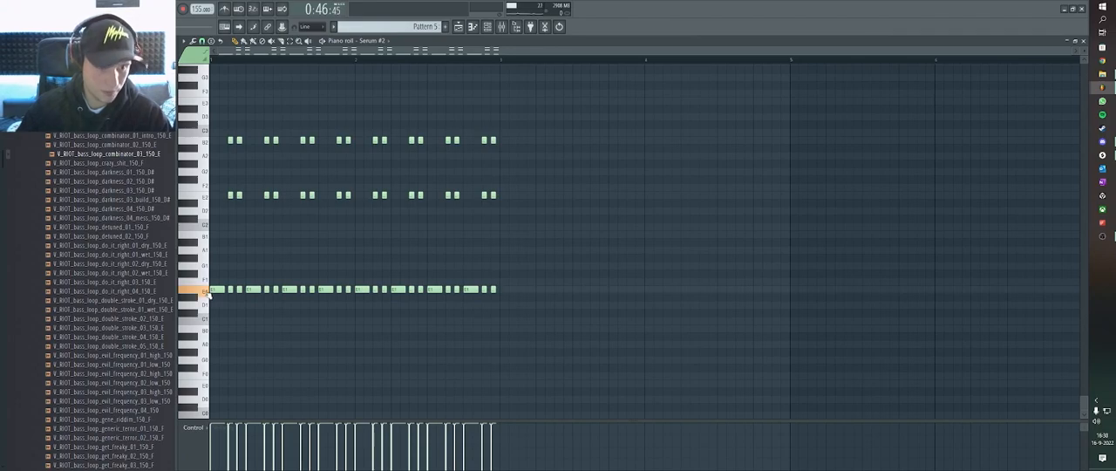
Return to the playlist, bring back all tracks besides track 4, and look over the full arrangement.
left_click(458, 27)
scroll(556, 142, "down", 3)
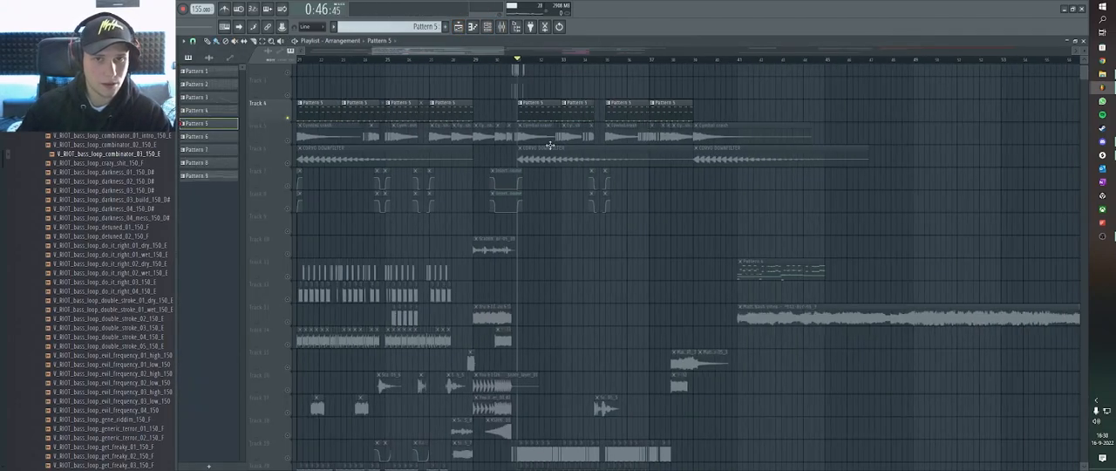
right_click(289, 117)
scroll(658, 124, "down", 3)
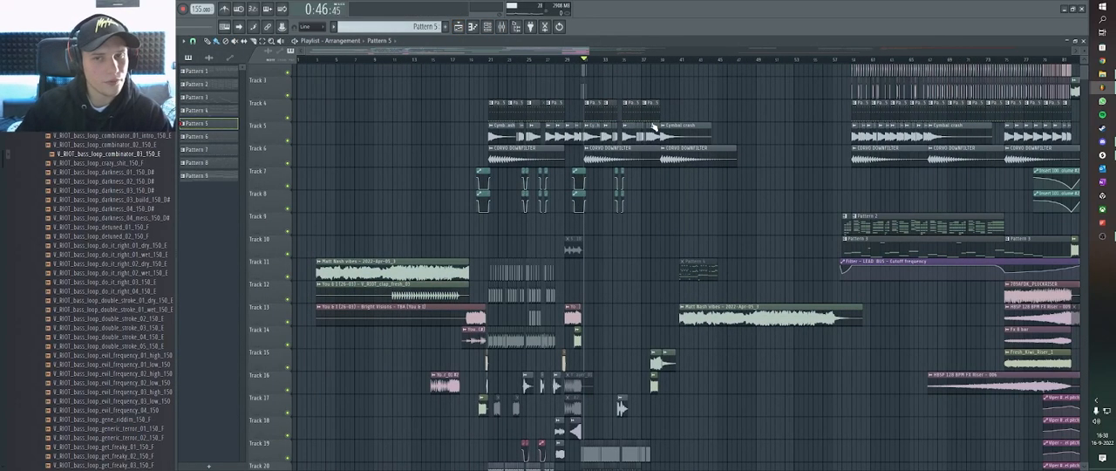
scroll(653, 125, "down", 5)
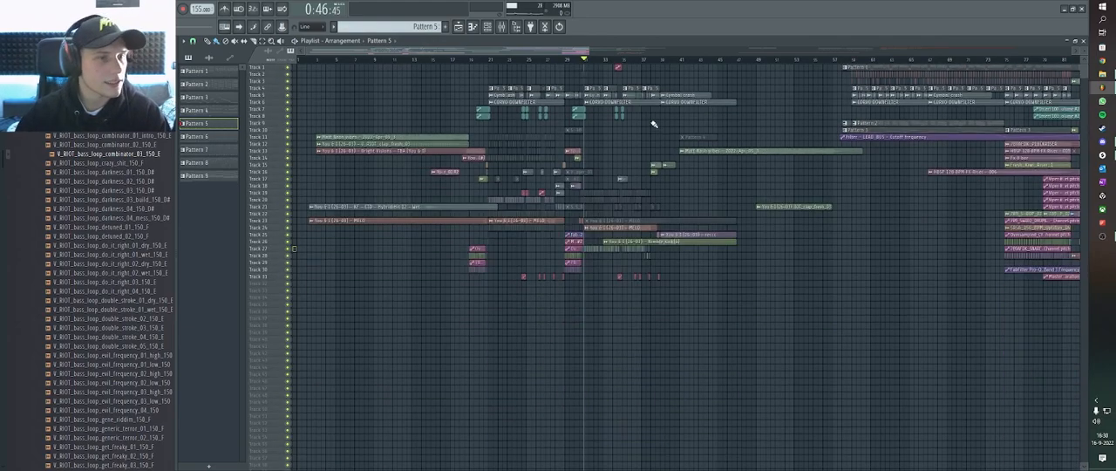
scroll(596, 102, "down", 3)
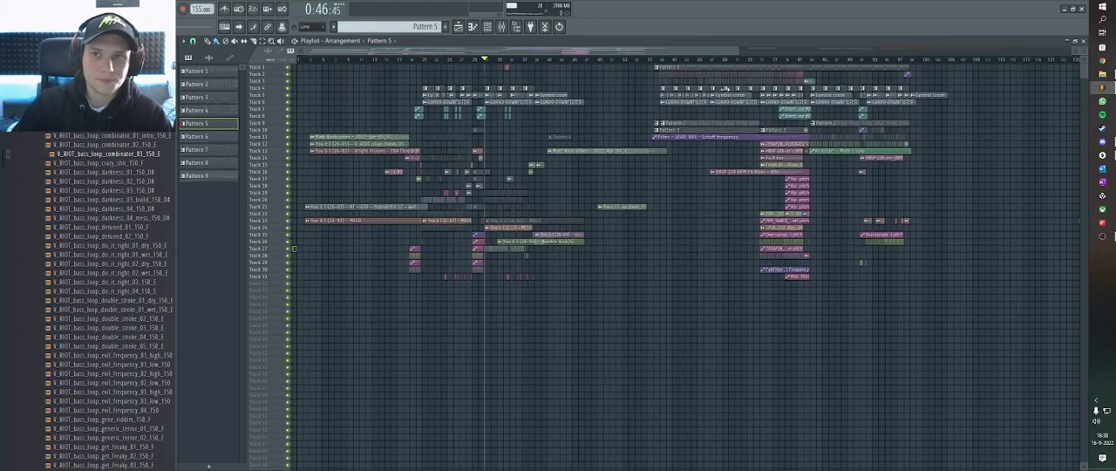
Move the playhead to 1:29:80, where the track 2 and 3 clips begin, and examine that section.
left_click(660, 63)
scroll(841, 101, "up", 3)
scroll(811, 98, "up", 3)
scroll(741, 131, "up", 2)
scroll(733, 116, "up", 2)
scroll(748, 119, "down", 4)
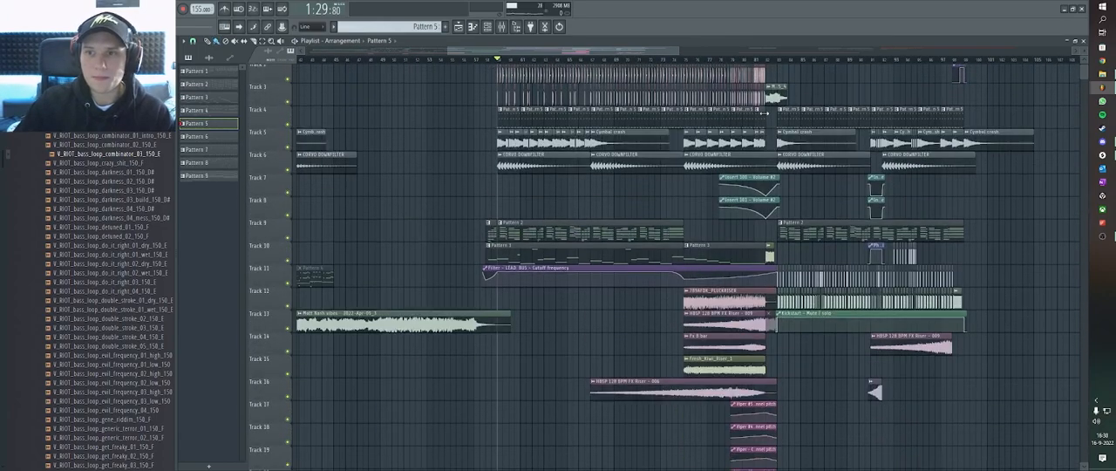
scroll(762, 148, "up", 3)
scroll(689, 117, "down", 2)
Move the playhead to the build-up's start at 1:54:58 and examine its riser, drum loop and channel pitch clips.
left_click(684, 61)
scroll(792, 132, "up", 3)
scroll(734, 135, "down", 3)
scroll(736, 194, "up", 3)
scroll(757, 187, "up", 3)
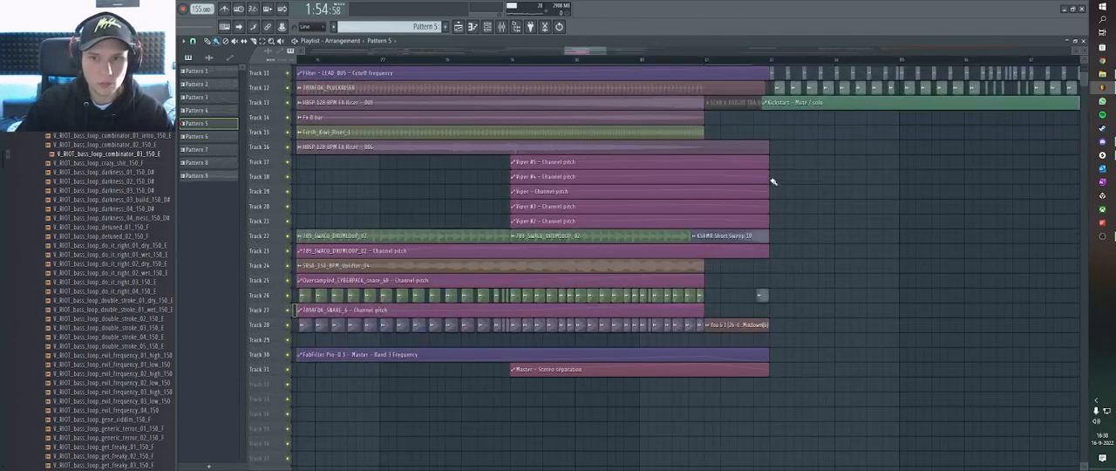
scroll(768, 231, "up", 2)
scroll(776, 242, "down", 3)
scroll(653, 250, "up", 5)
scroll(730, 213, "down", 2)
scroll(685, 199, "up", 3)
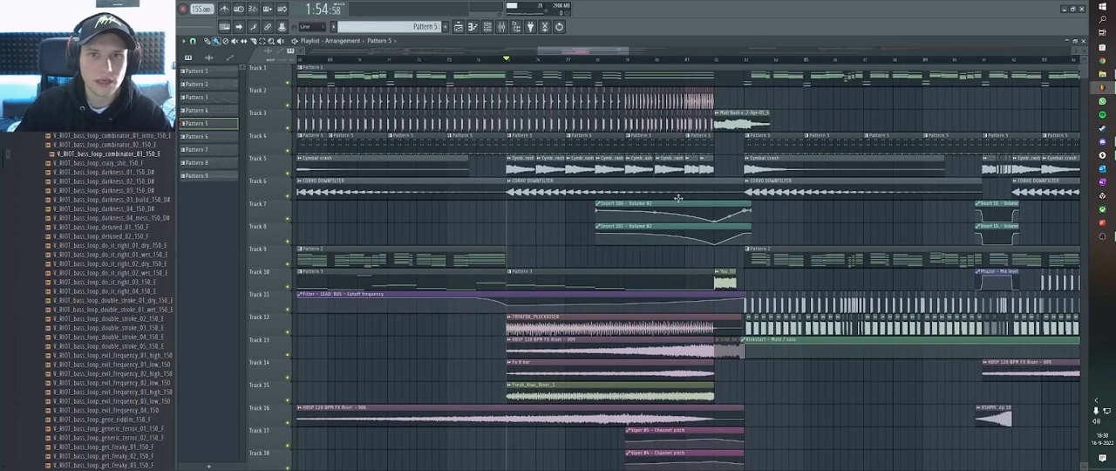
Solo track 1 and start playing its Pattern 1 clip from 1:54:58.
right_click(291, 85)
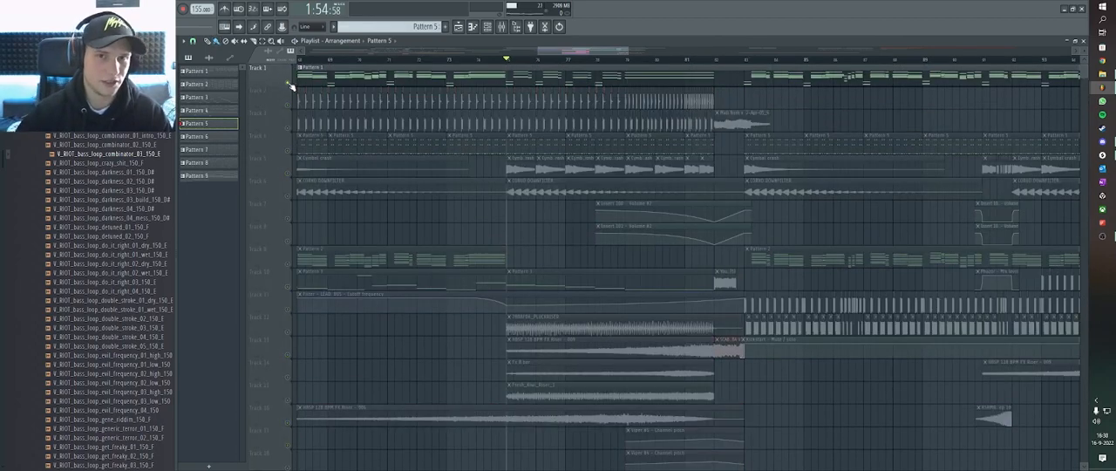
scroll(560, 79, "up", 3)
scroll(606, 76, "up", 3)
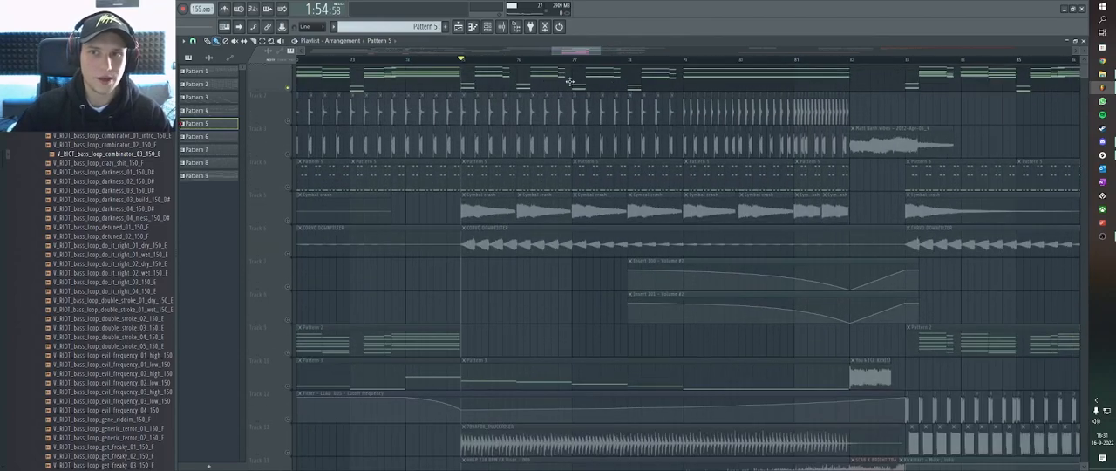
scroll(557, 80, "down", 3)
key("space")
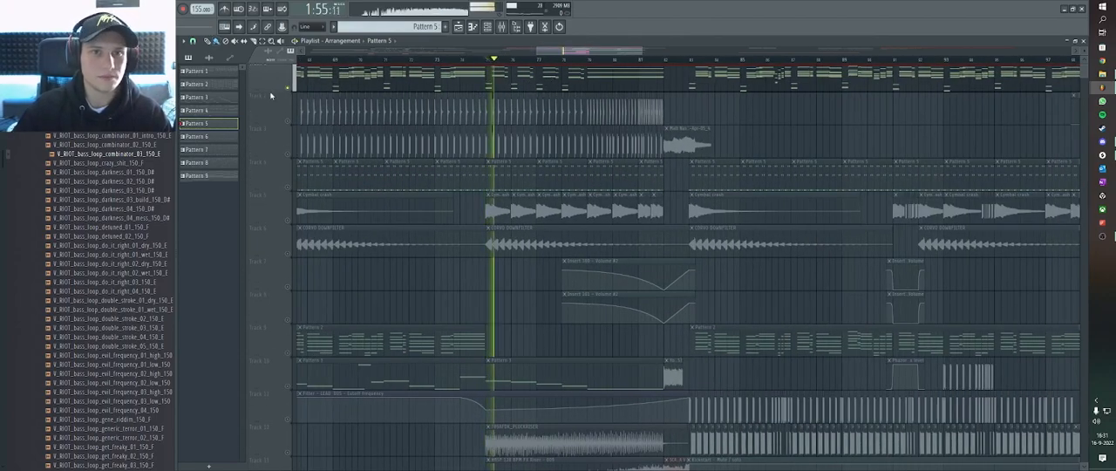
Bring back all the other tracks during playback, listen through the build-up into the drop, and stop playback.
right_click(289, 89)
right_click(290, 89)
right_click(290, 89)
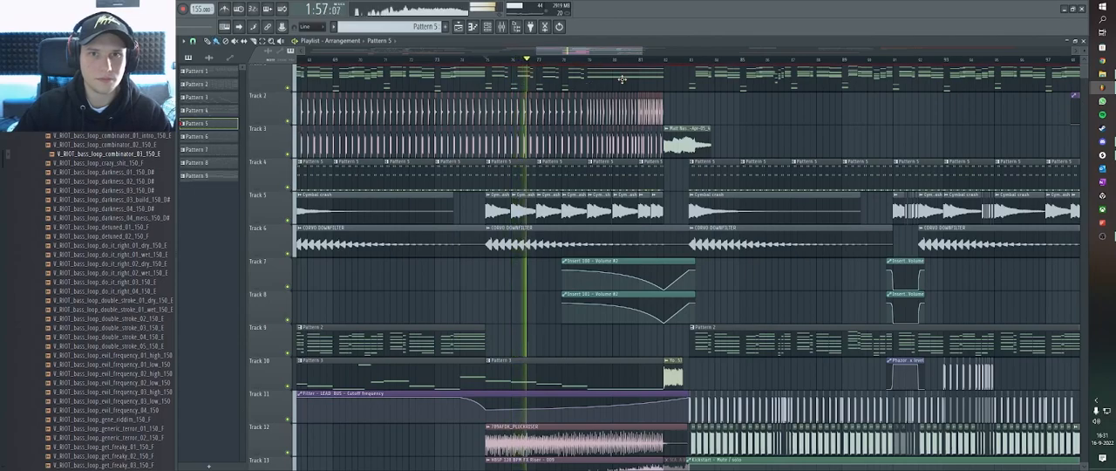
scroll(624, 85, "up", 1)
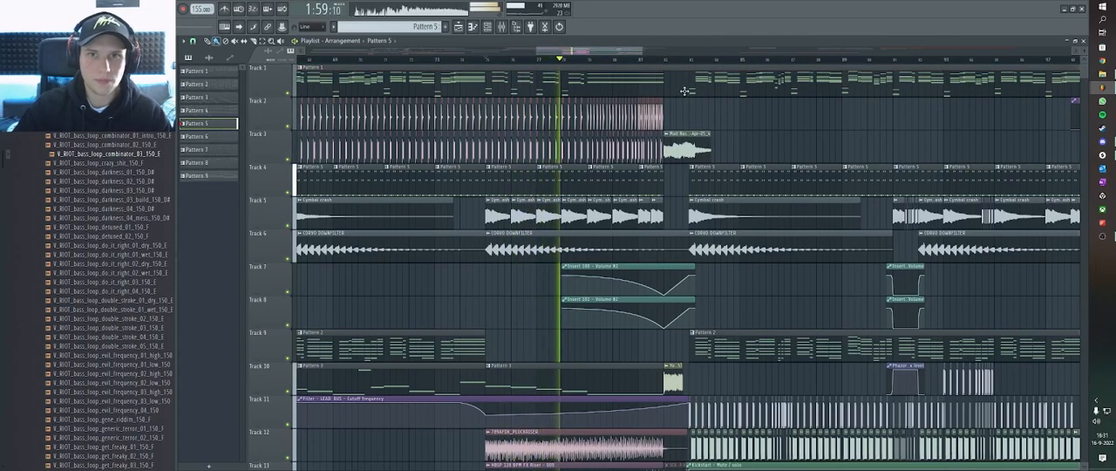
scroll(649, 87, "up", 3)
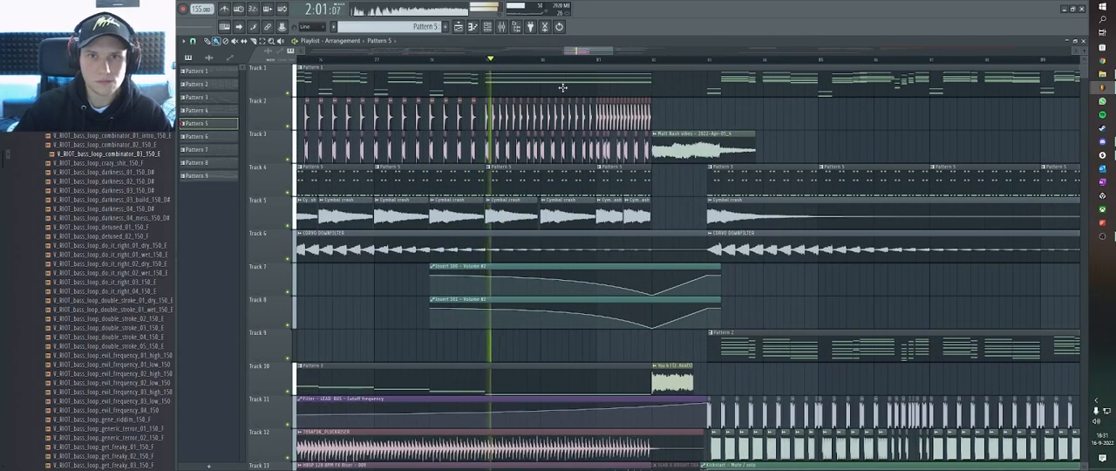
scroll(622, 86, "down", 2)
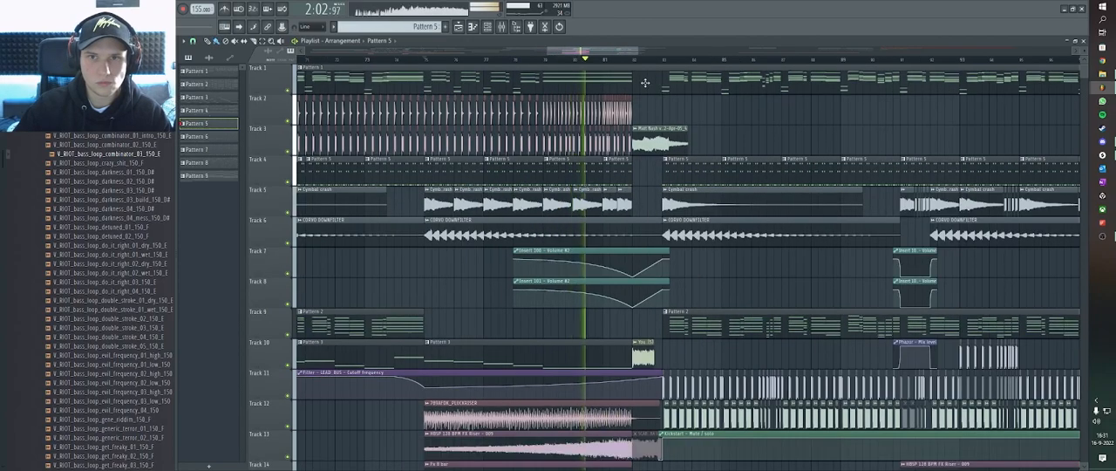
scroll(645, 84, "down", 2)
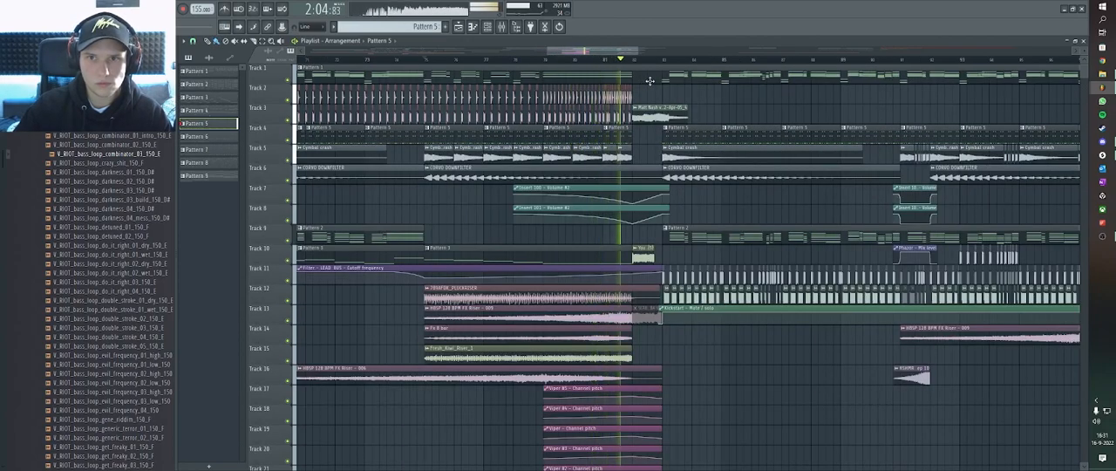
scroll(651, 83, "down", 2)
scroll(712, 86, "up", 2)
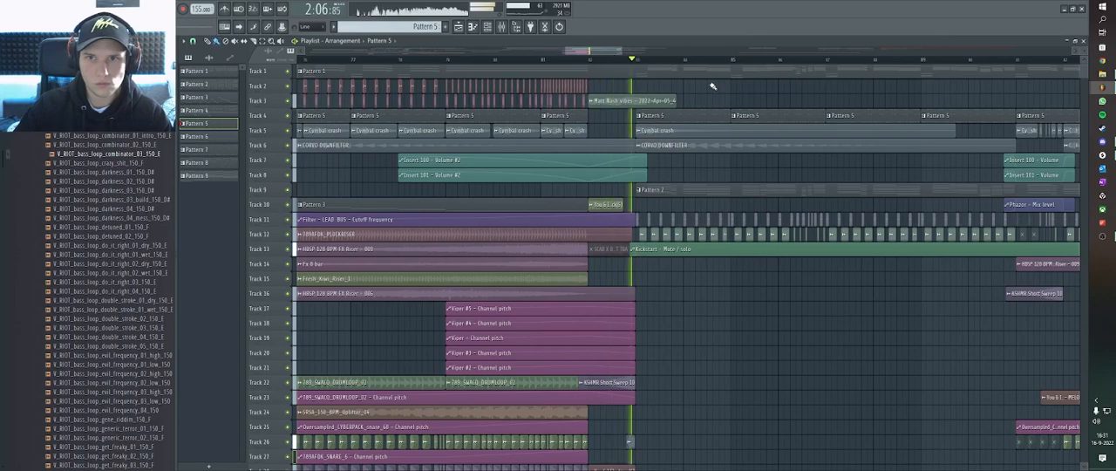
scroll(662, 87, "down", 2)
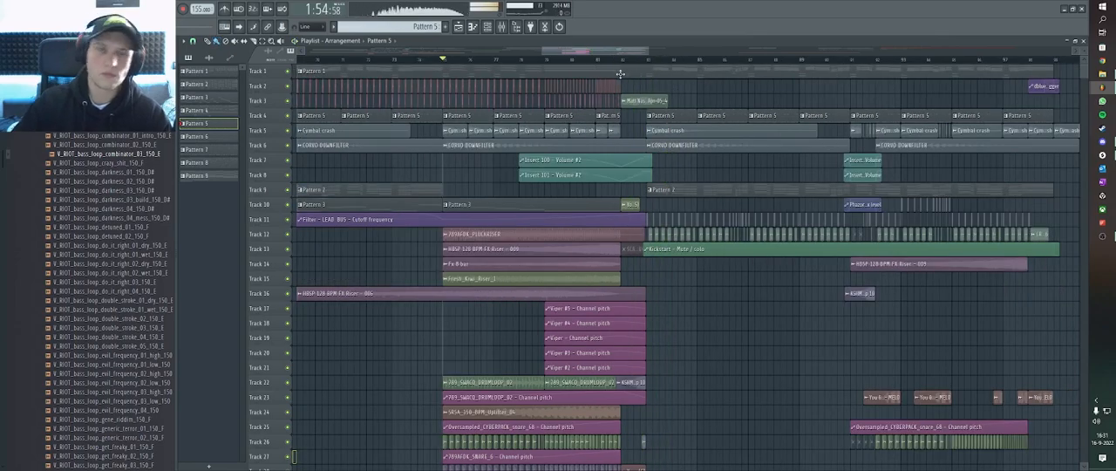
Look over the build-up and the drop that follows it across all tracks of the arrangement.
scroll(639, 62, "down", 2)
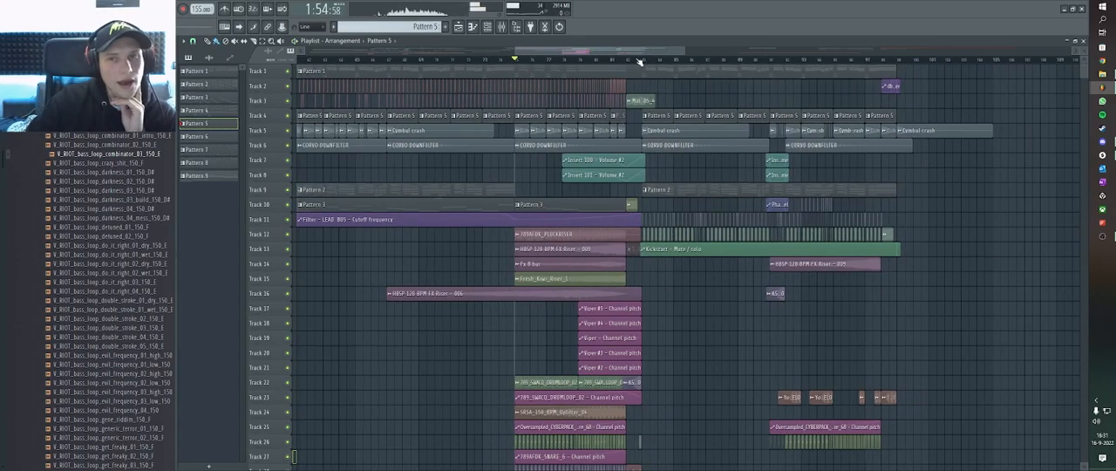
scroll(560, 62, "down", 3)
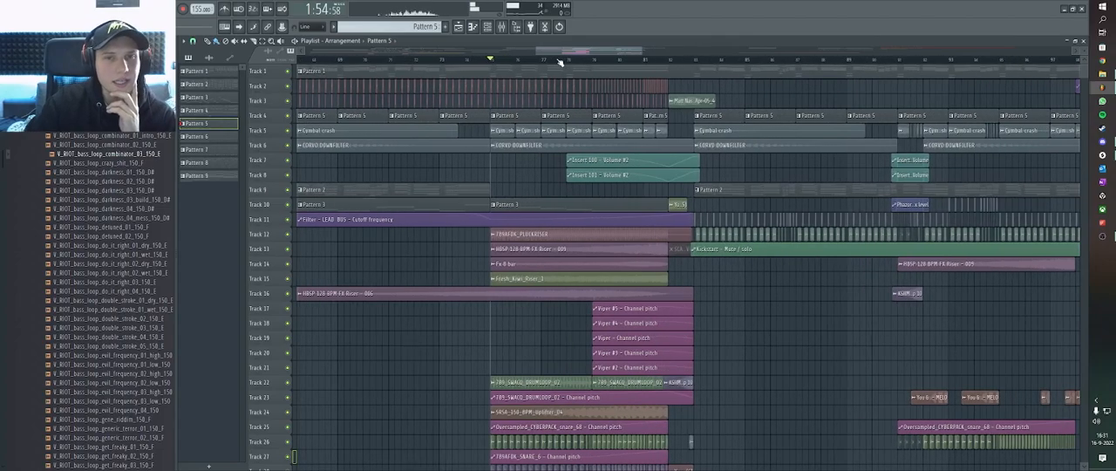
scroll(561, 62, "up", 4)
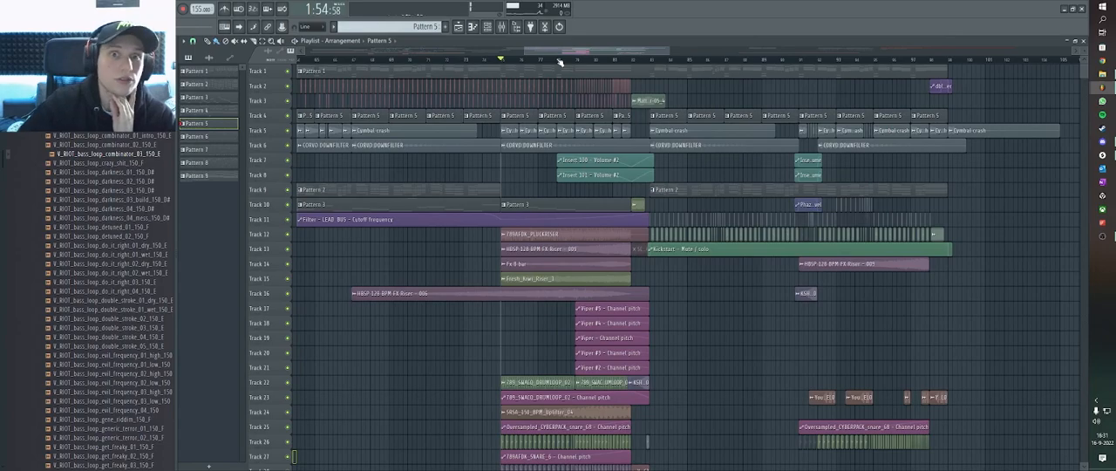
scroll(561, 62, "up", 2)
scroll(561, 62, "down", 3)
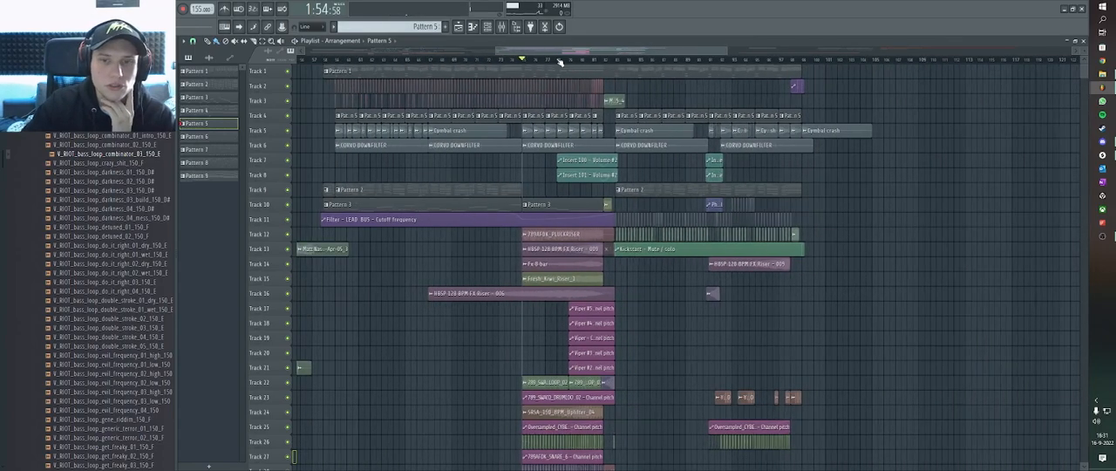
scroll(561, 62, "up", 2)
scroll(698, 242, "down", 1)
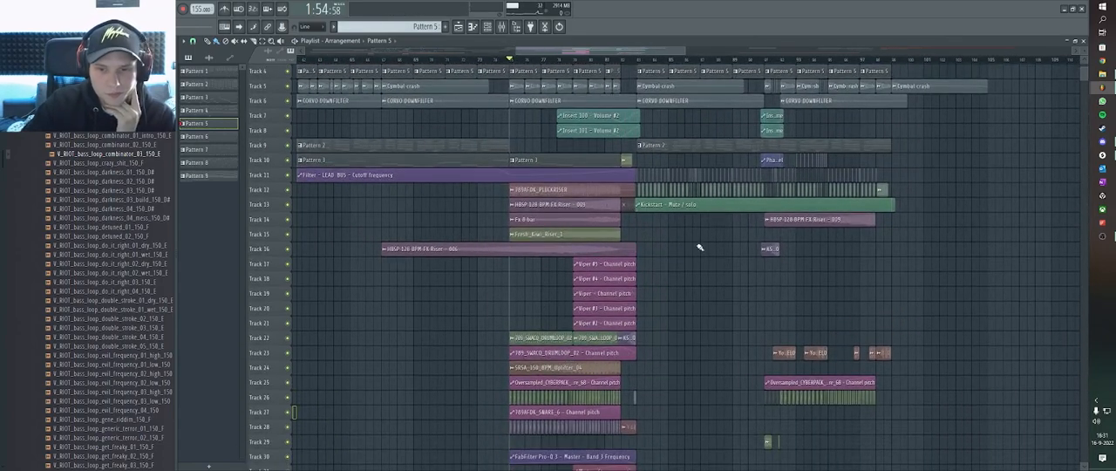
scroll(702, 227, "down", 1)
scroll(711, 222, "up", 2)
scroll(711, 222, "up", 1)
scroll(735, 59, "down", 3)
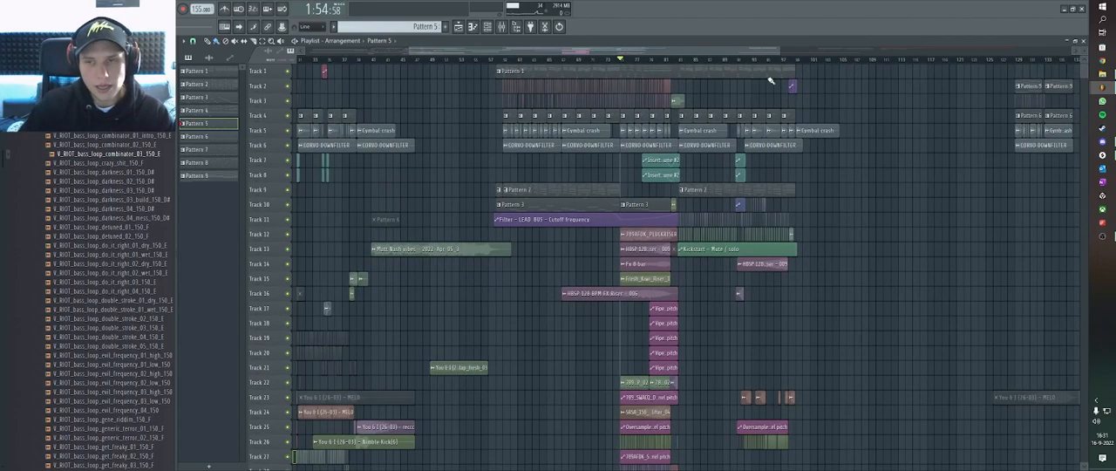
Move the playhead to 2:19:35, the start of the drop's second part, and examine its clips on tracks 5 to 25.
left_click(733, 59)
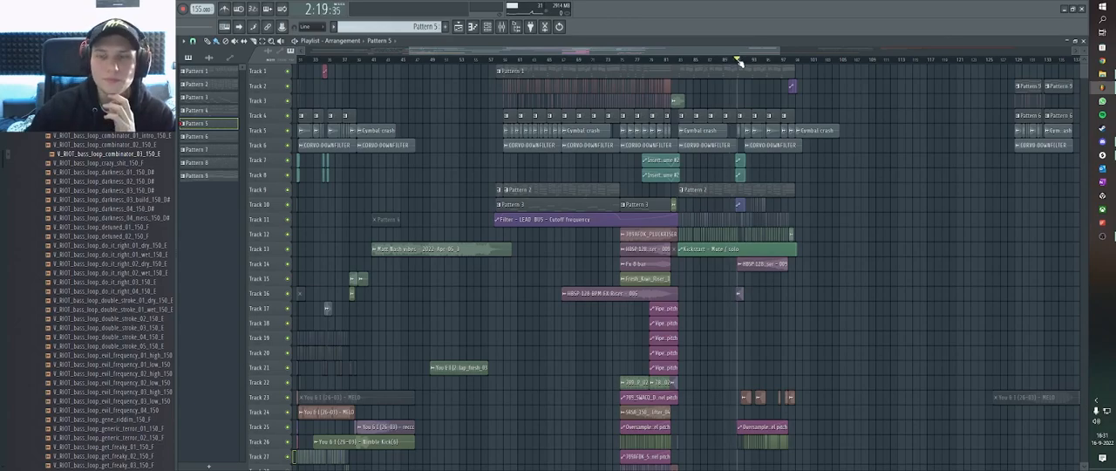
scroll(738, 61, "down", 2)
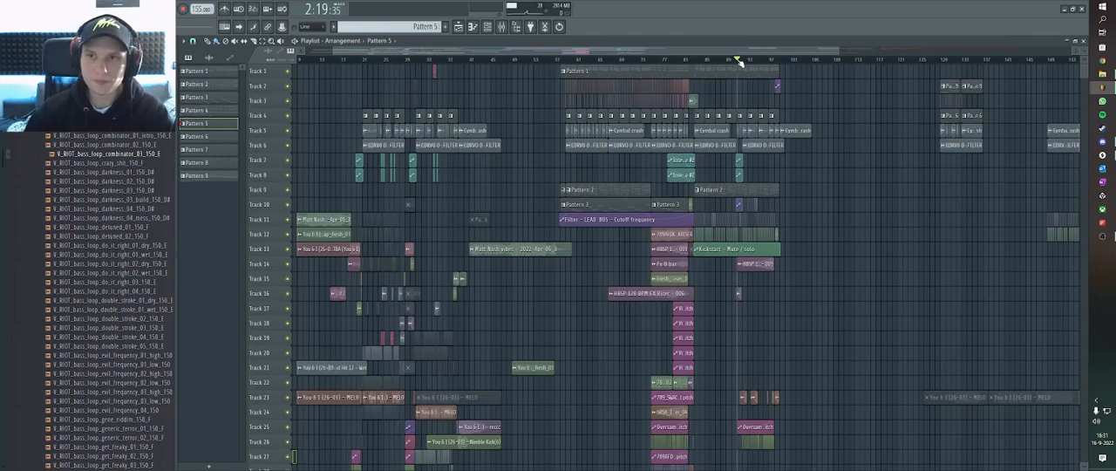
scroll(751, 63, "up", 10)
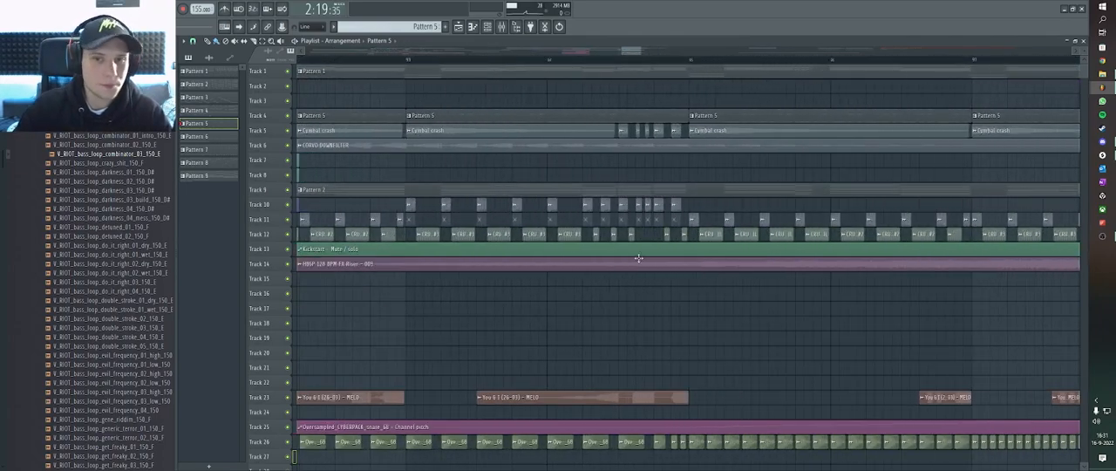
scroll(636, 260, "down", 5)
scroll(688, 202, "down", 1)
scroll(568, 244, "up", 3)
scroll(560, 240, "down", 1)
scroll(562, 239, "up", 2)
scroll(570, 241, "down", 1)
scroll(556, 239, "up", 1)
scroll(552, 231, "down", 2)
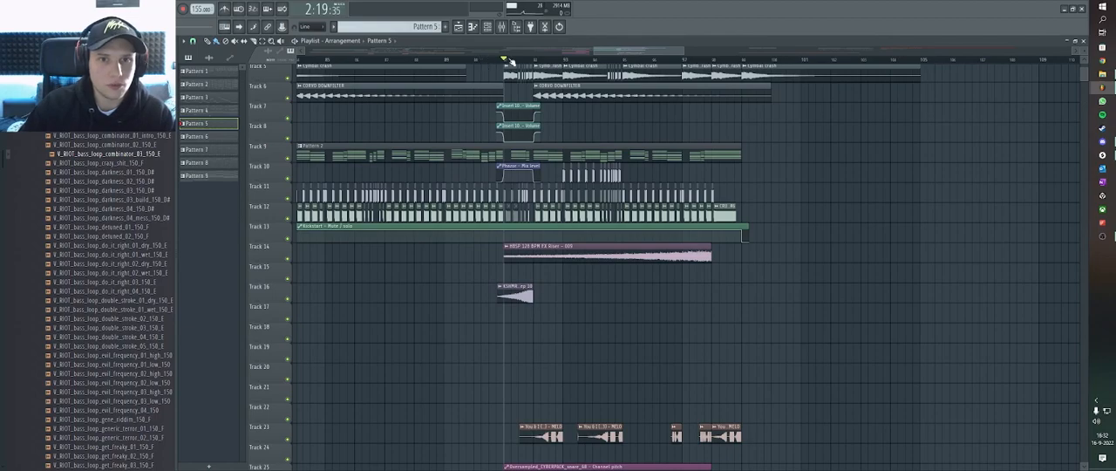
scroll(505, 72, "up", 2)
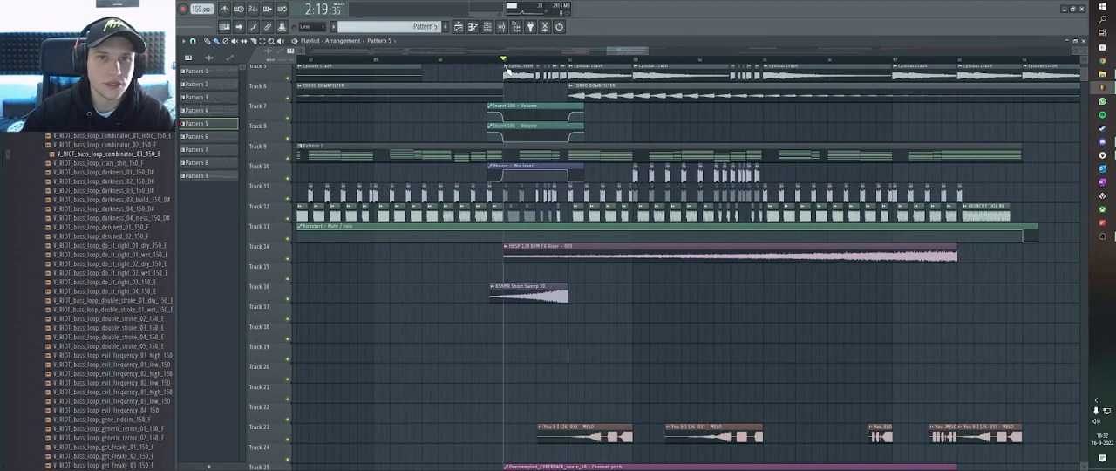
Play the drop's second part from 2:19:35, follow its clips across the tracks, and stop playback.
scroll(522, 63, "down", 3)
scroll(566, 232, "up", 3)
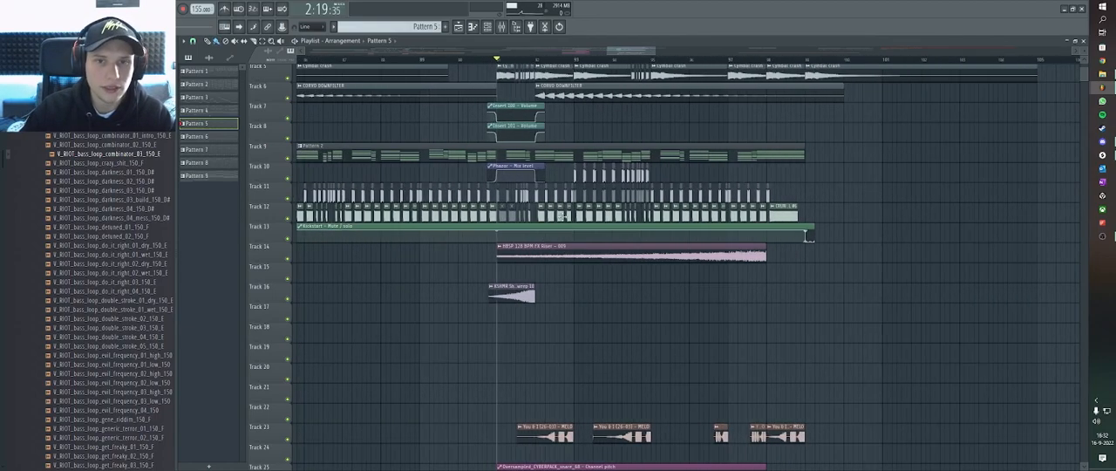
key("space")
scroll(652, 126, "down", 2)
scroll(667, 132, "down", 2)
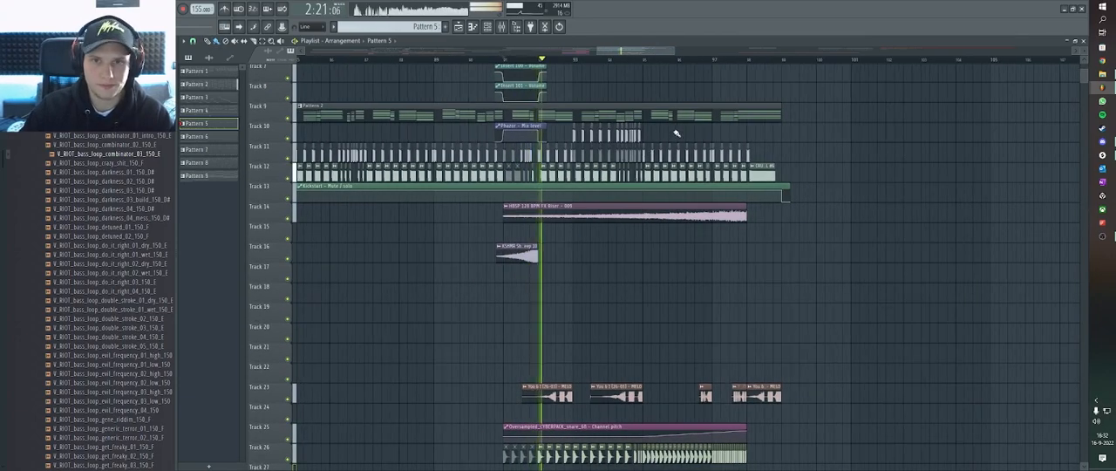
scroll(683, 132, "down", 1)
scroll(687, 132, "down", 2)
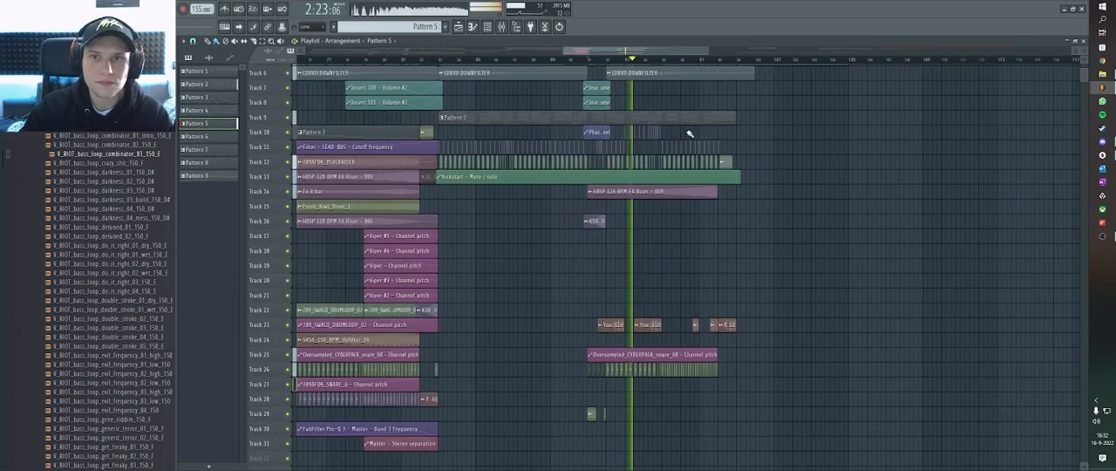
scroll(694, 135, "up", 1)
scroll(706, 144, "up", 2)
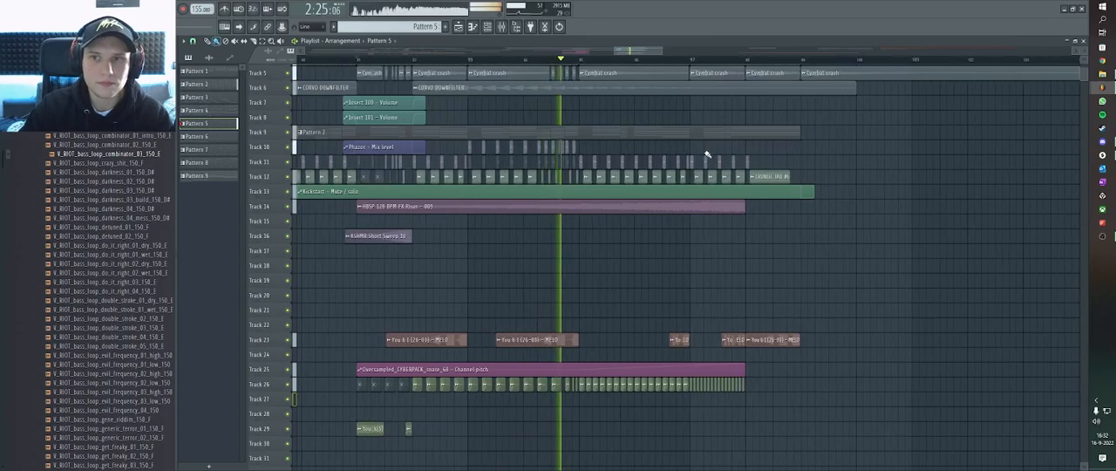
scroll(704, 150, "up", 2)
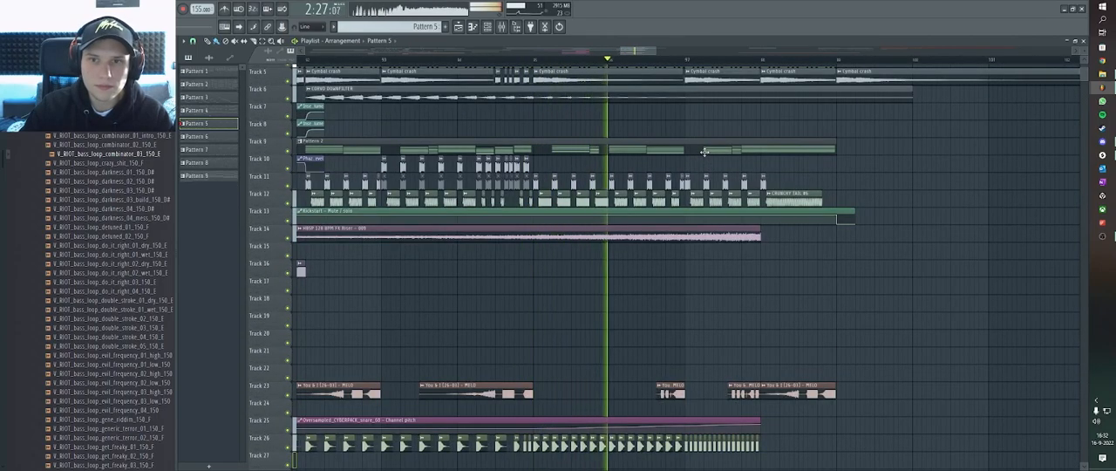
scroll(714, 152, "up", 2)
scroll(723, 164, "up", 3)
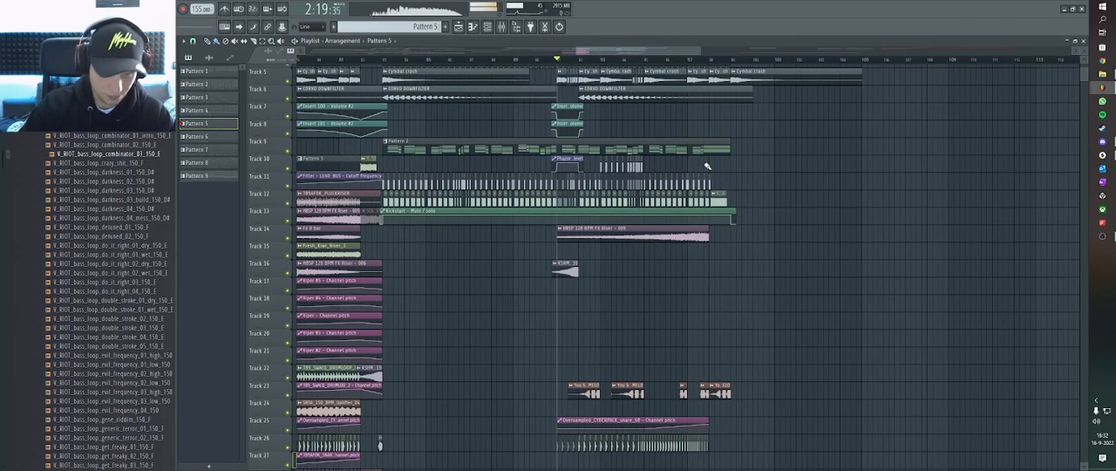
Look over the whole arrangement and place the playhead at 0:46:45.
scroll(707, 166, "down", 3)
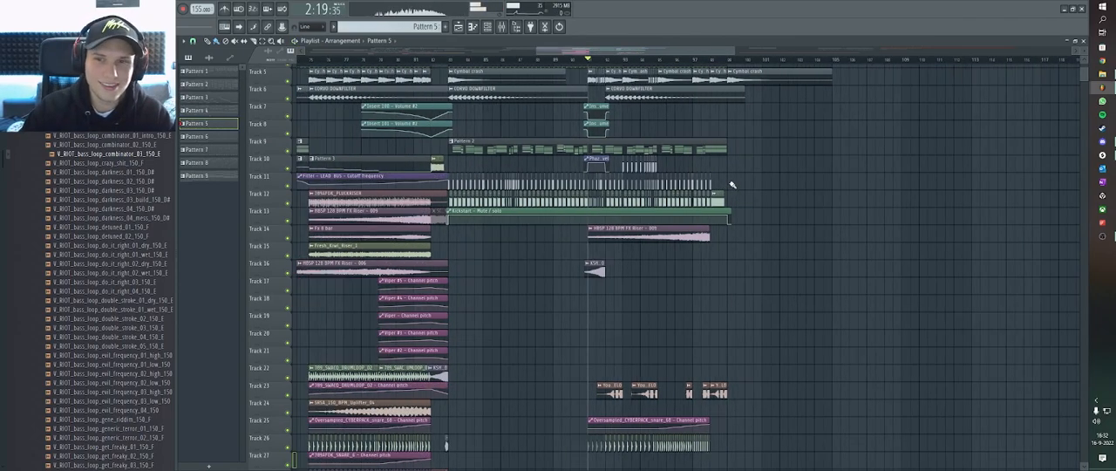
scroll(731, 144, "down", 2)
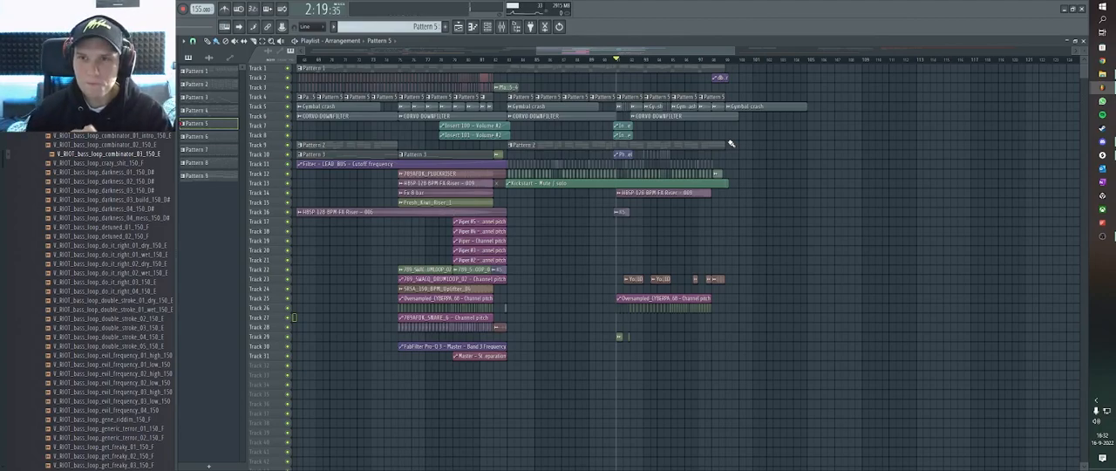
scroll(730, 143, "down", 3)
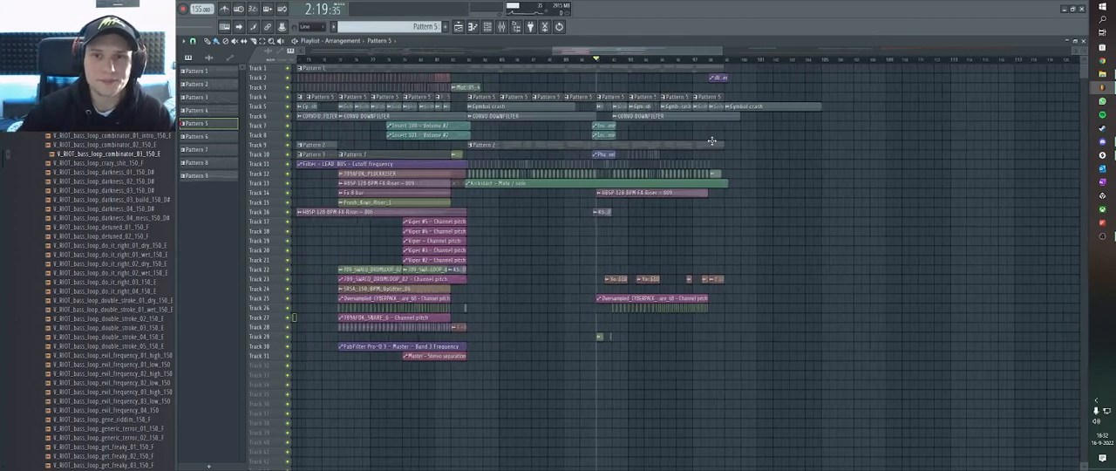
scroll(503, 89, "down", 2)
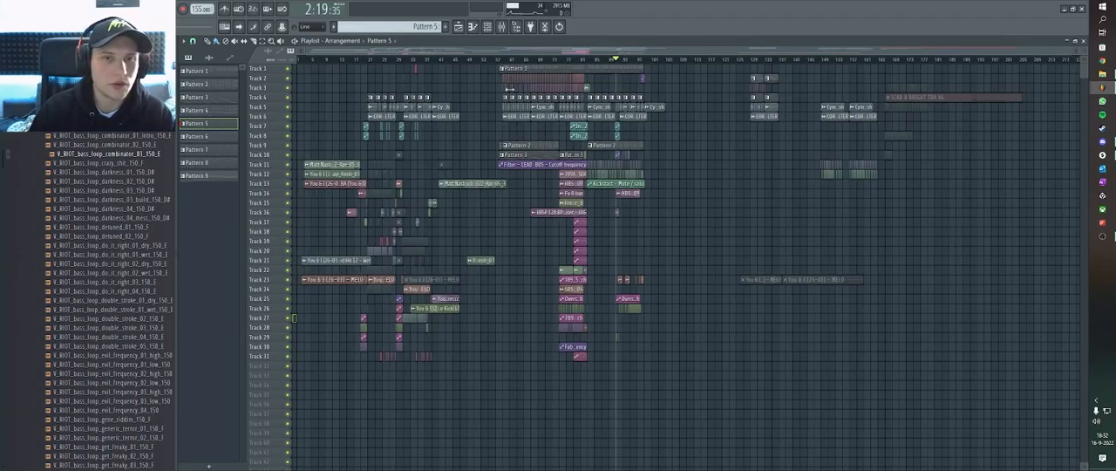
left_click(502, 61)
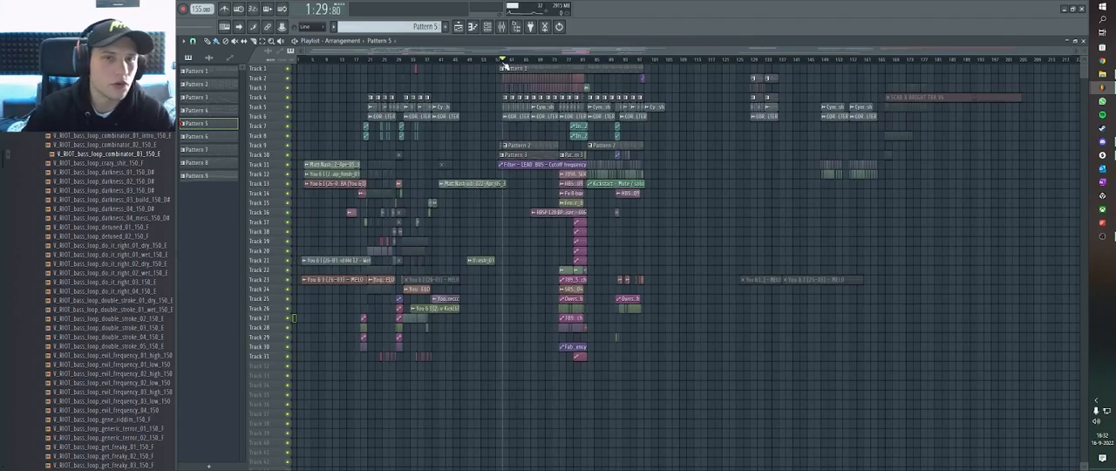
left_click(409, 61)
left_click(406, 61)
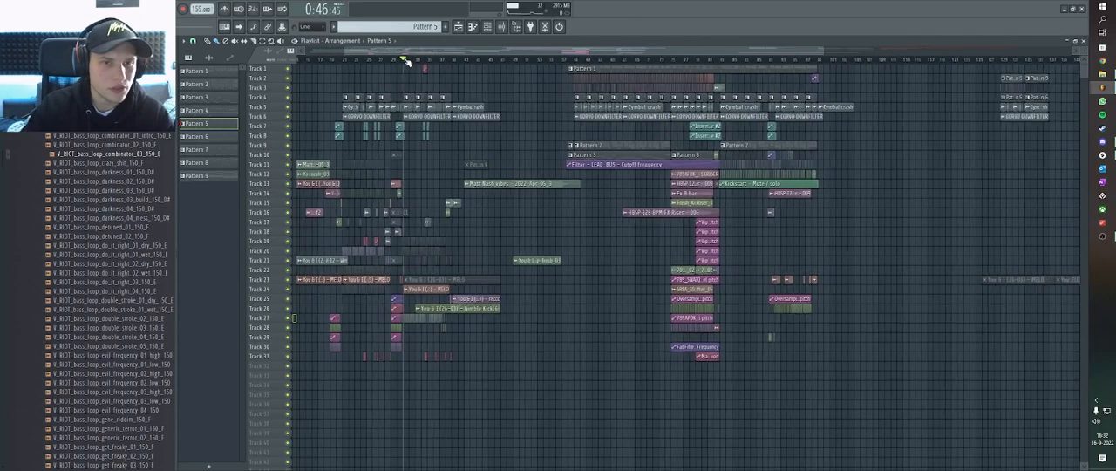
scroll(406, 63, "up", 2)
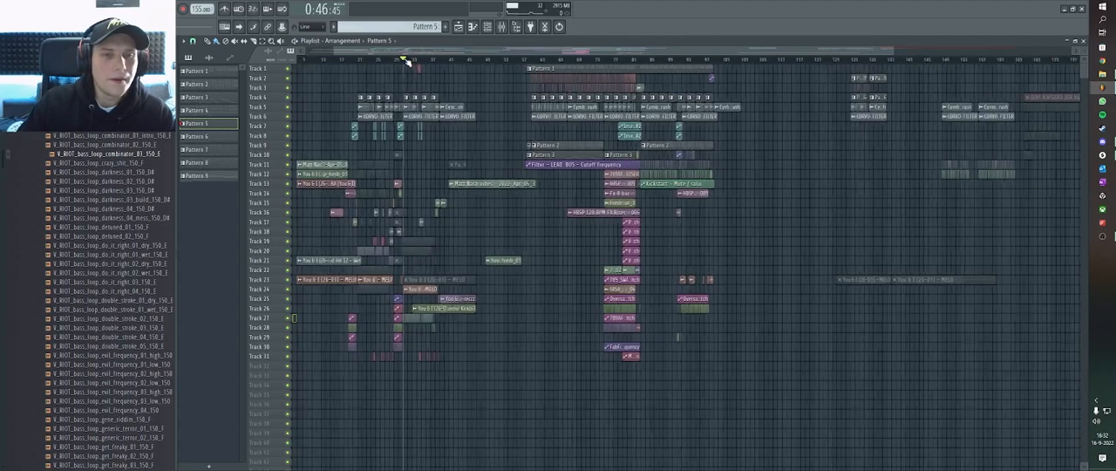
scroll(407, 63, "down", 2)
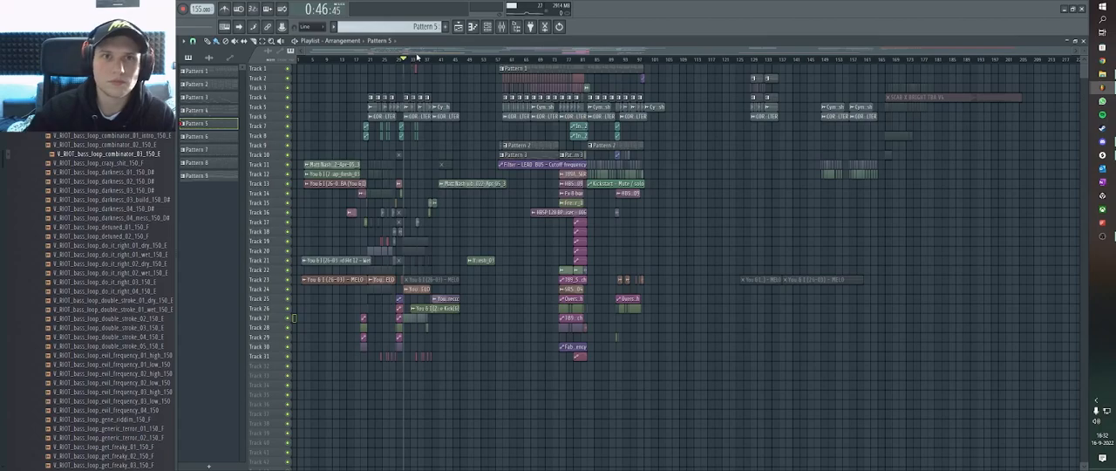
Open the SPAN analyzer on the mixer's Master track, place it above the faders and enlarge its window.
left_click(501, 26)
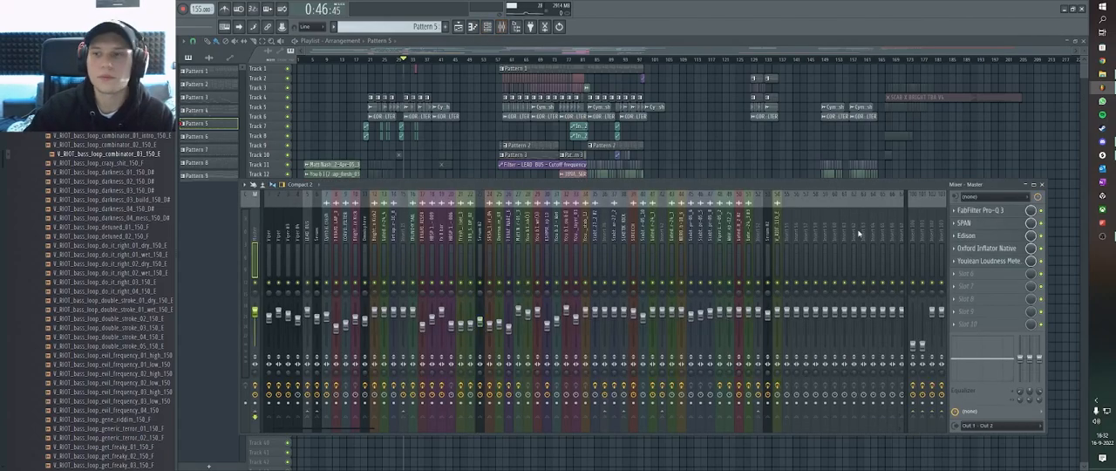
left_click(968, 223)
left_click_drag(285, 163, 542, 140)
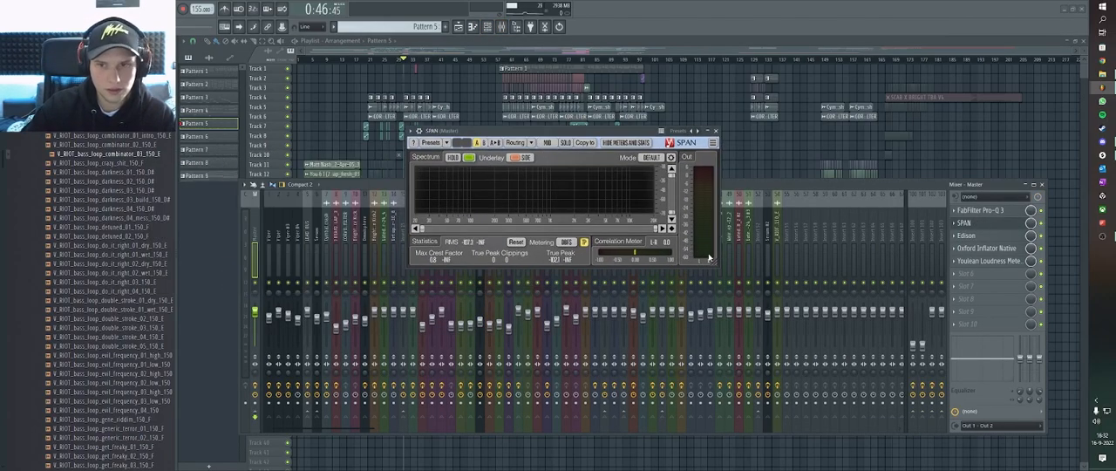
left_click_drag(672, 305, 672, 311)
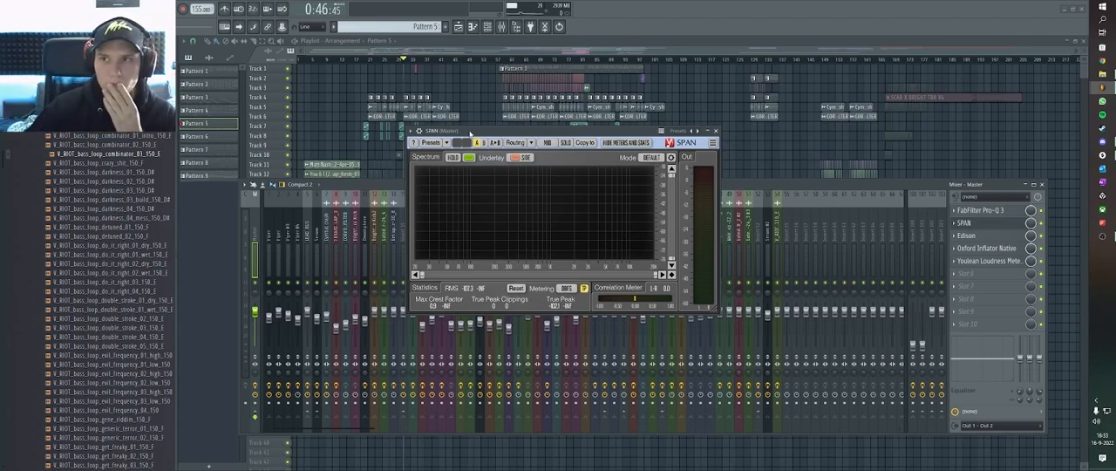
Lower the Master track's volume fader and play the arrangement from 1:29:80 with the SPAN analyzer open.
left_click(504, 61)
key("F9")
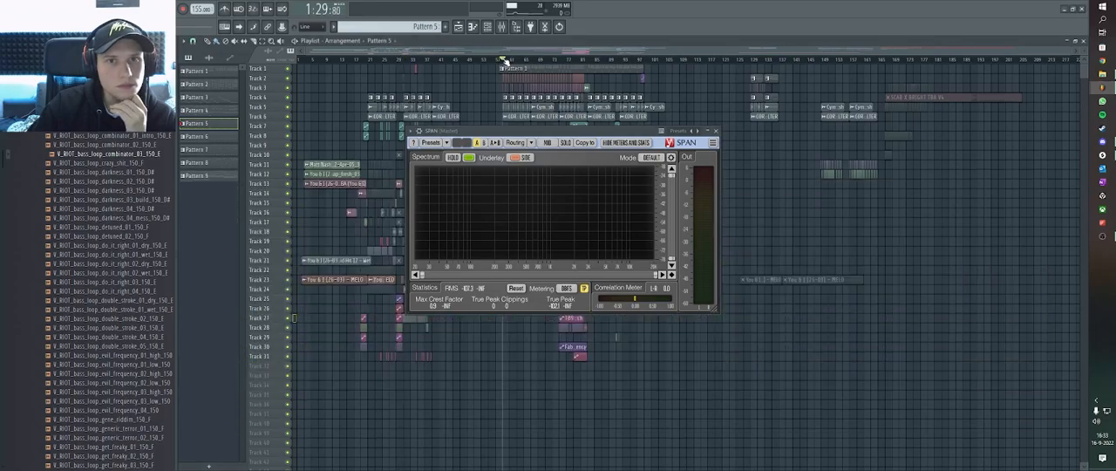
scroll(521, 61, "up", 3)
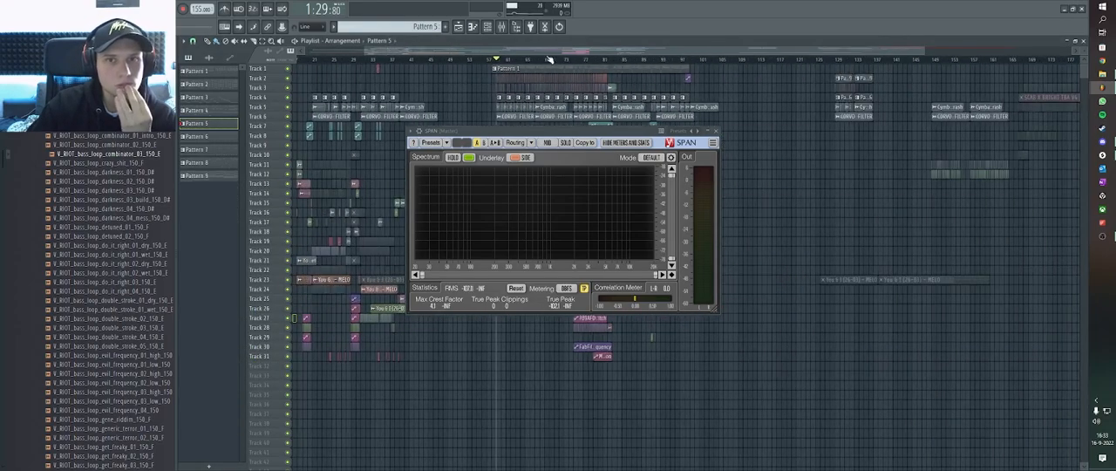
left_click(515, 27)
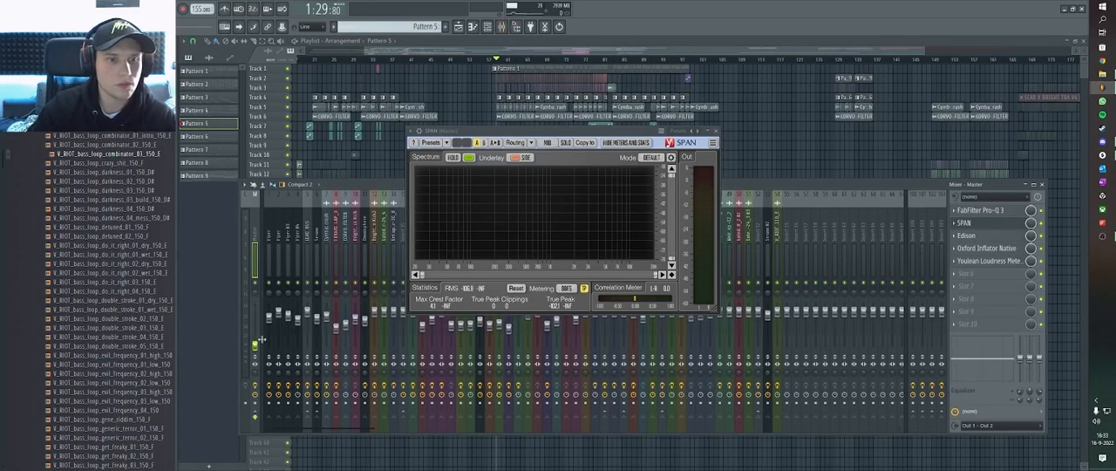
key("space")
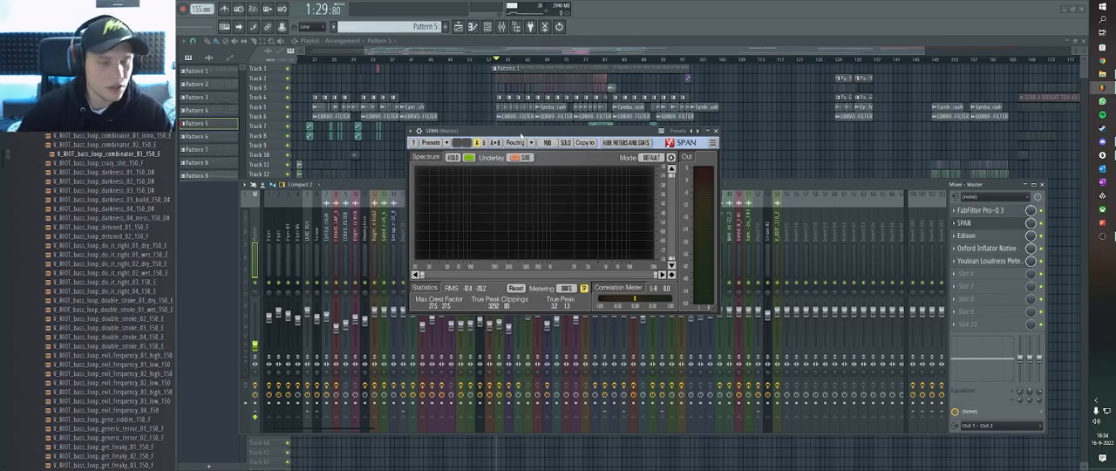
Hide the mixer and move the SPAN window below track 23 to uncover the arrangement's upper tracks.
left_click_drag(520, 136, 523, 133)
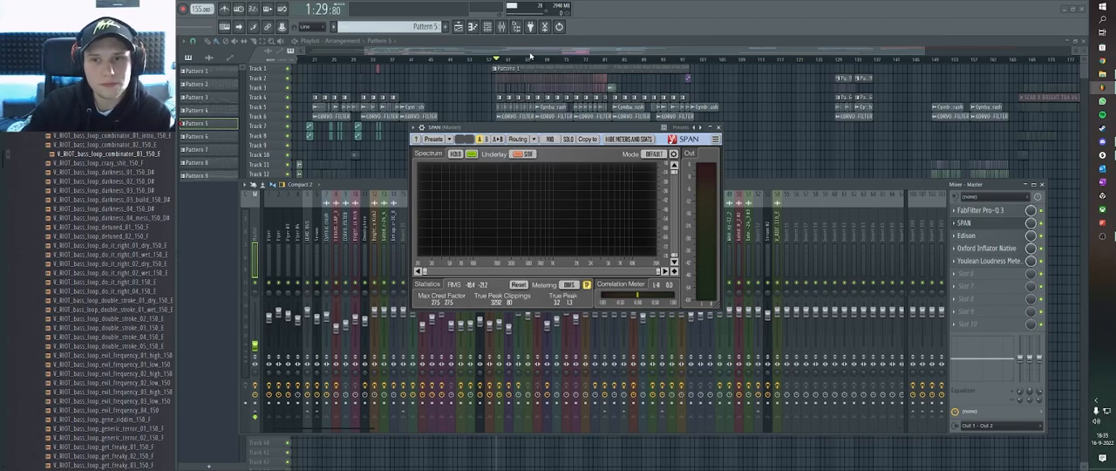
key("F9")
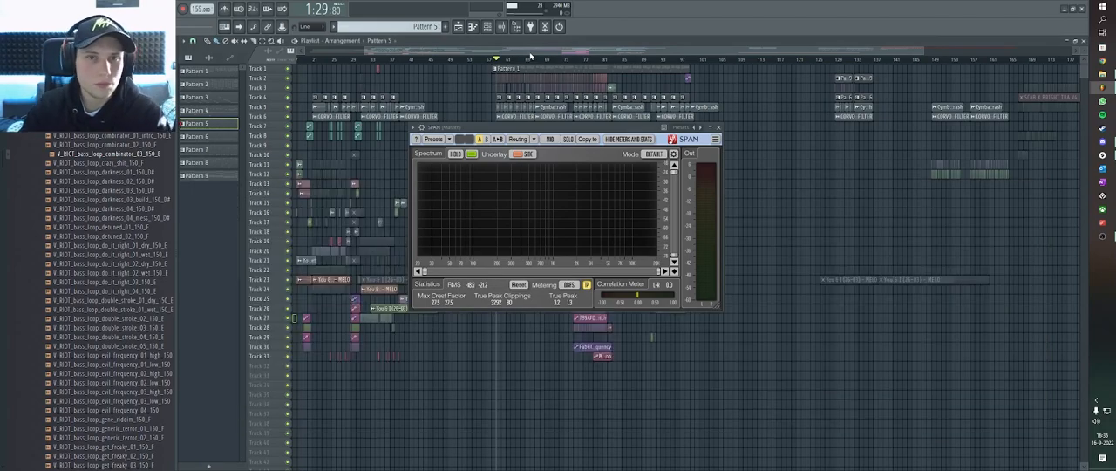
scroll(519, 64, "up", 1)
scroll(521, 65, "down", 1)
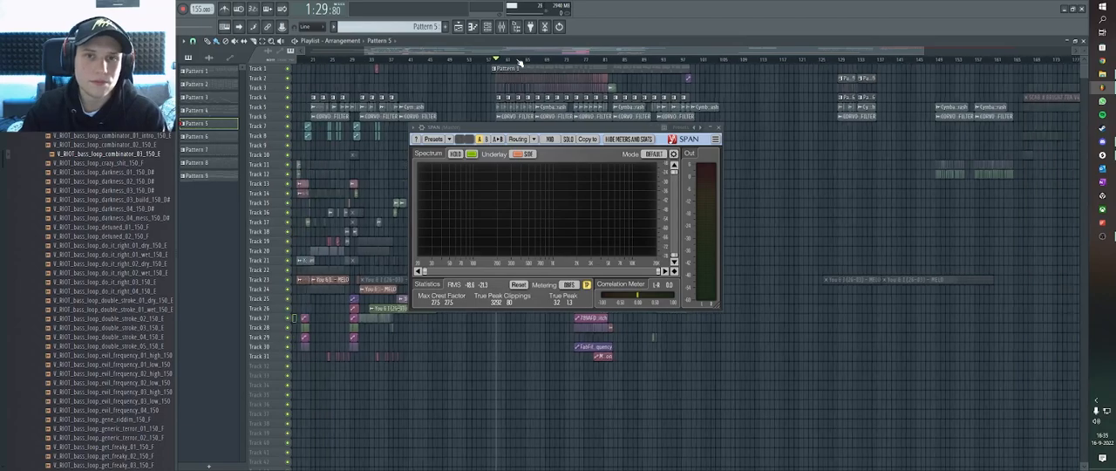
scroll(526, 66, "down", 1)
scroll(527, 66, "up", 1)
scroll(528, 66, "down", 1)
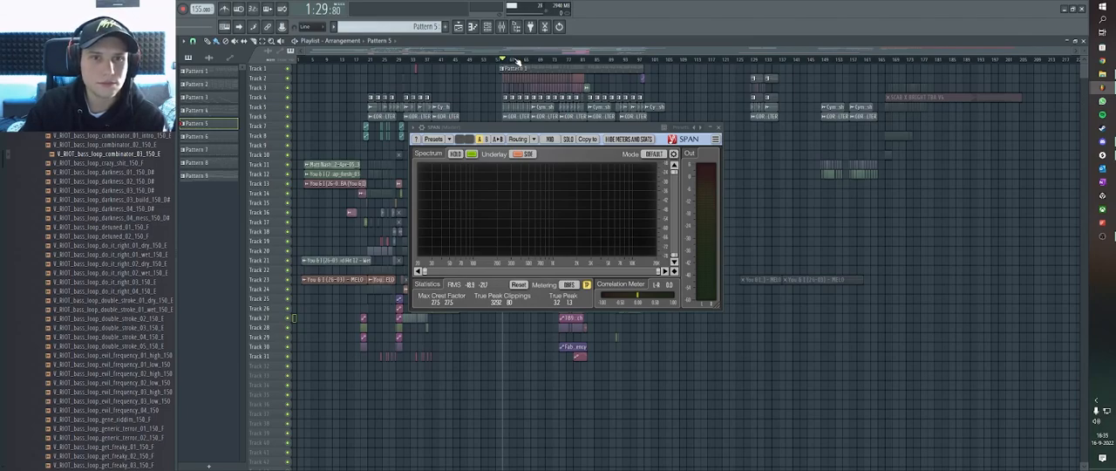
left_click_drag(524, 129, 476, 130)
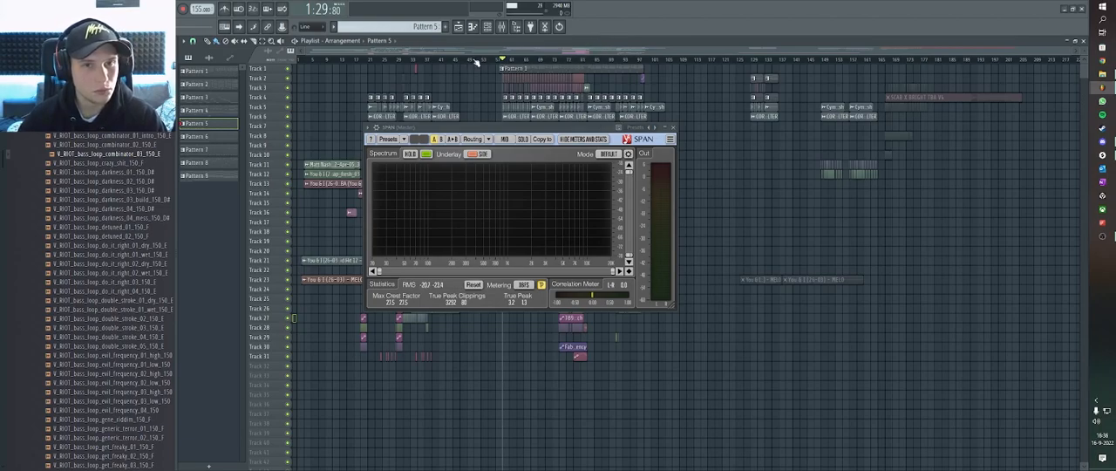
scroll(478, 63, "up", 2)
scroll(493, 65, "up", 2)
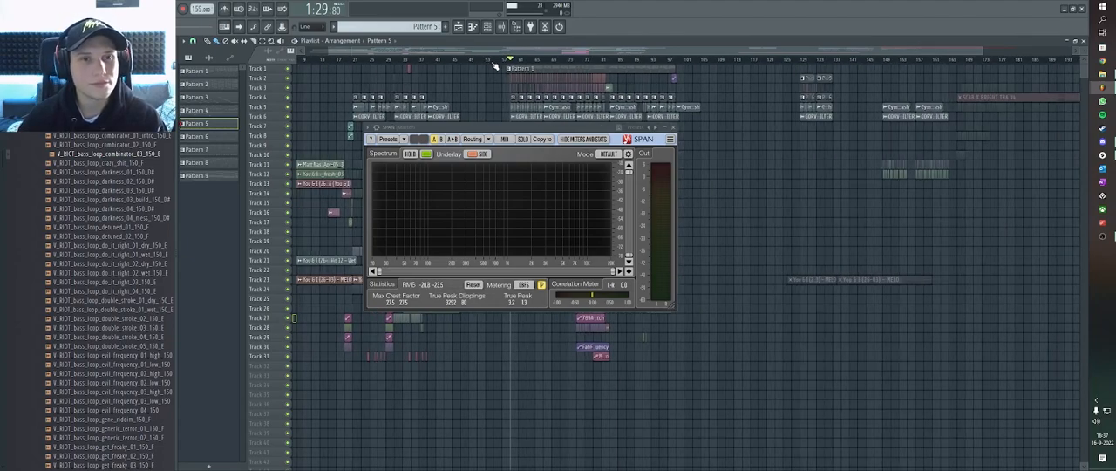
left_click_drag(498, 136, 505, 288)
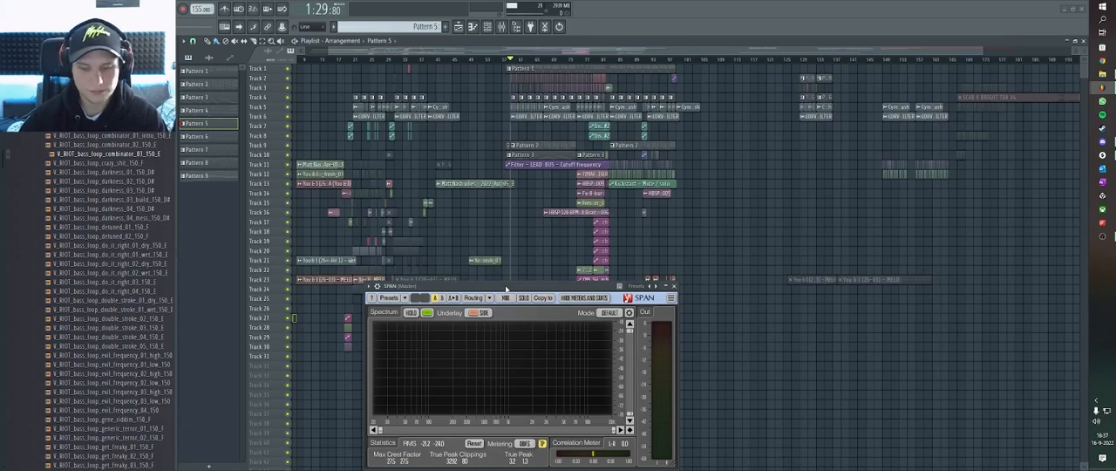
scroll(555, 59, "up", 1)
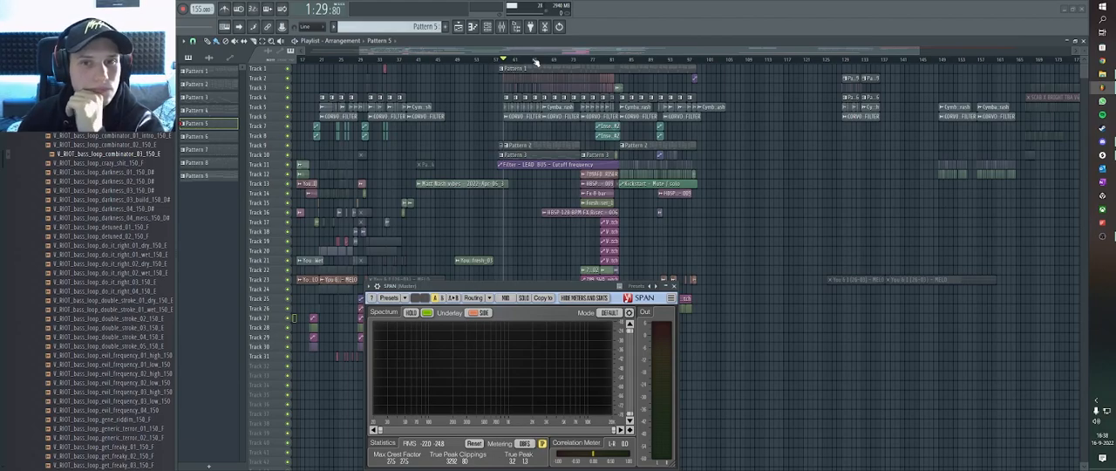
scroll(536, 61, "up", 1)
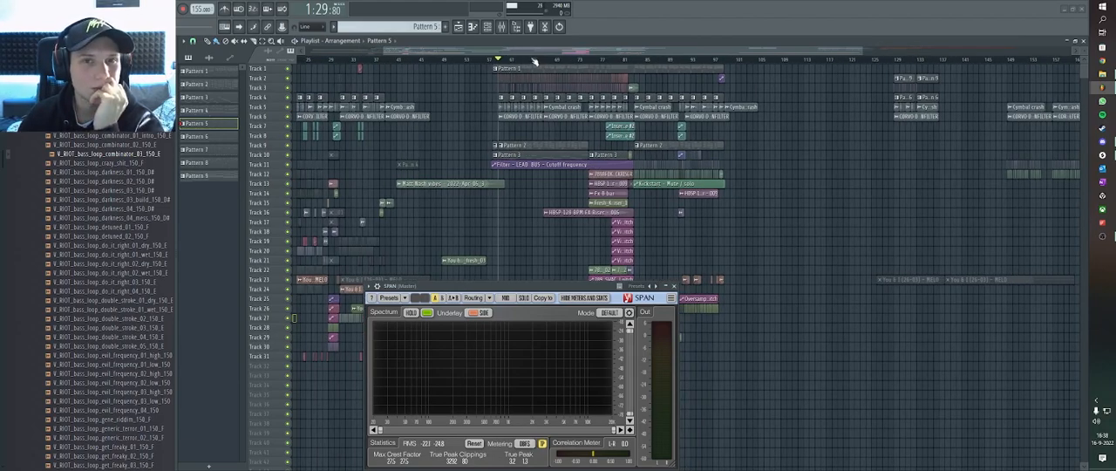
scroll(532, 61, "up", 5)
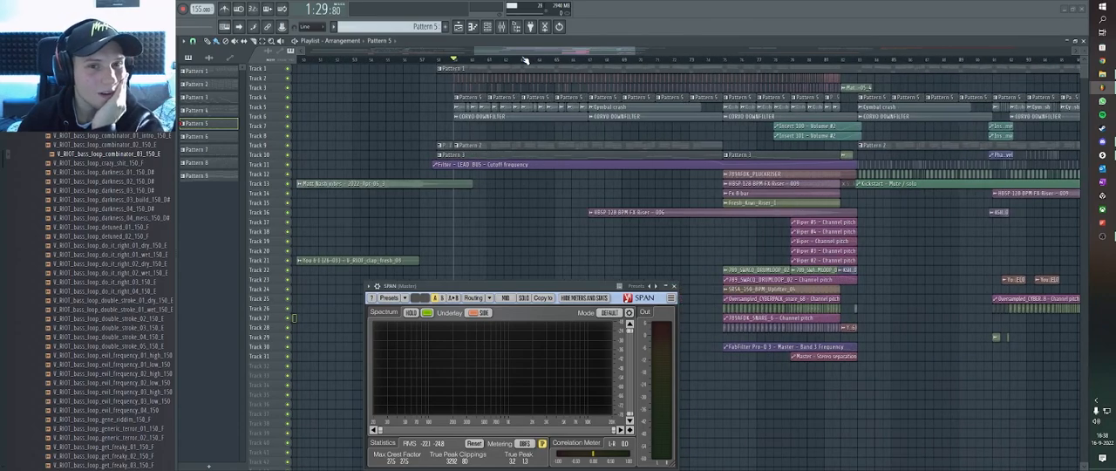
scroll(524, 59, "down", 5)
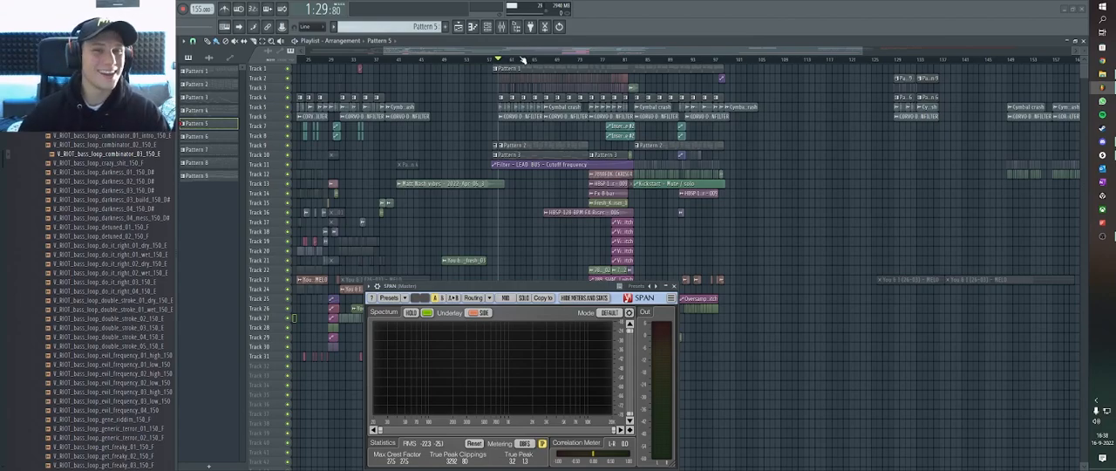
scroll(523, 59, "down", 3)
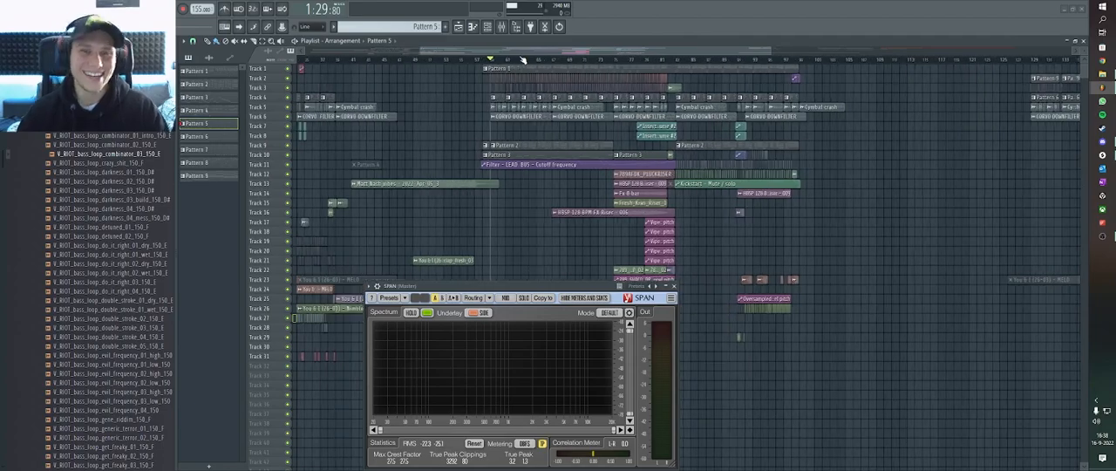
scroll(523, 59, "up", 2)
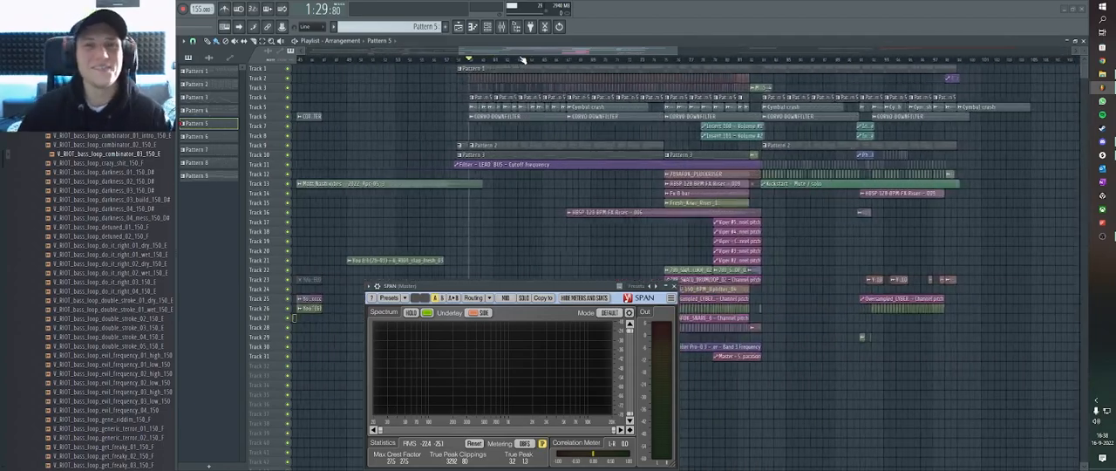